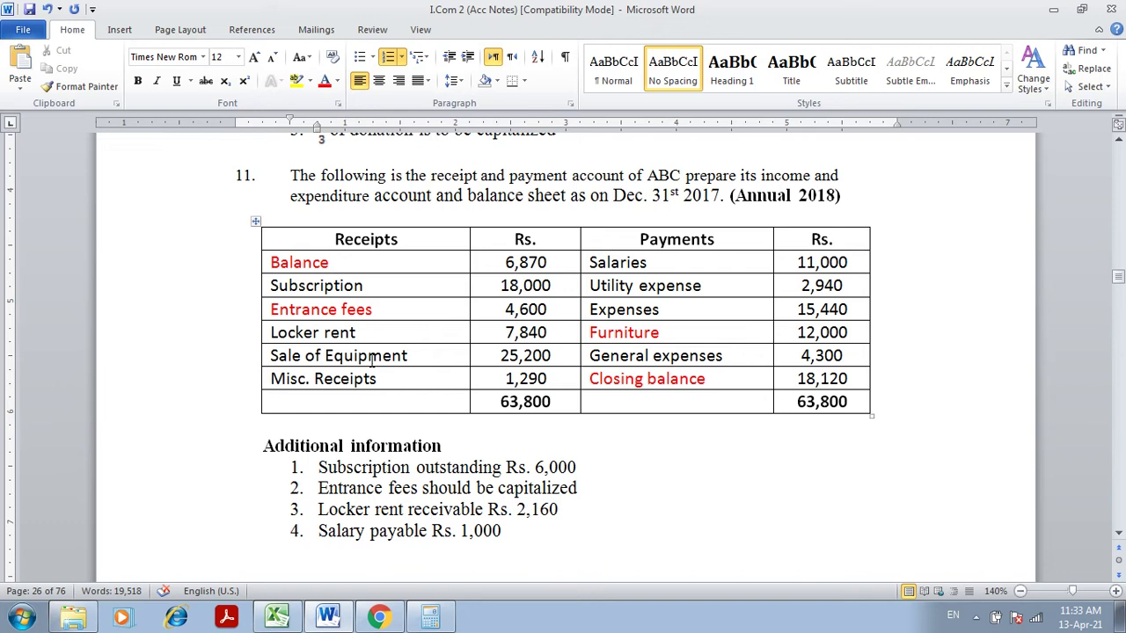
- Switch to the Excel workbook and enter Locker rent with 7,840 in row 10 of the Income side
left_click(277, 617)
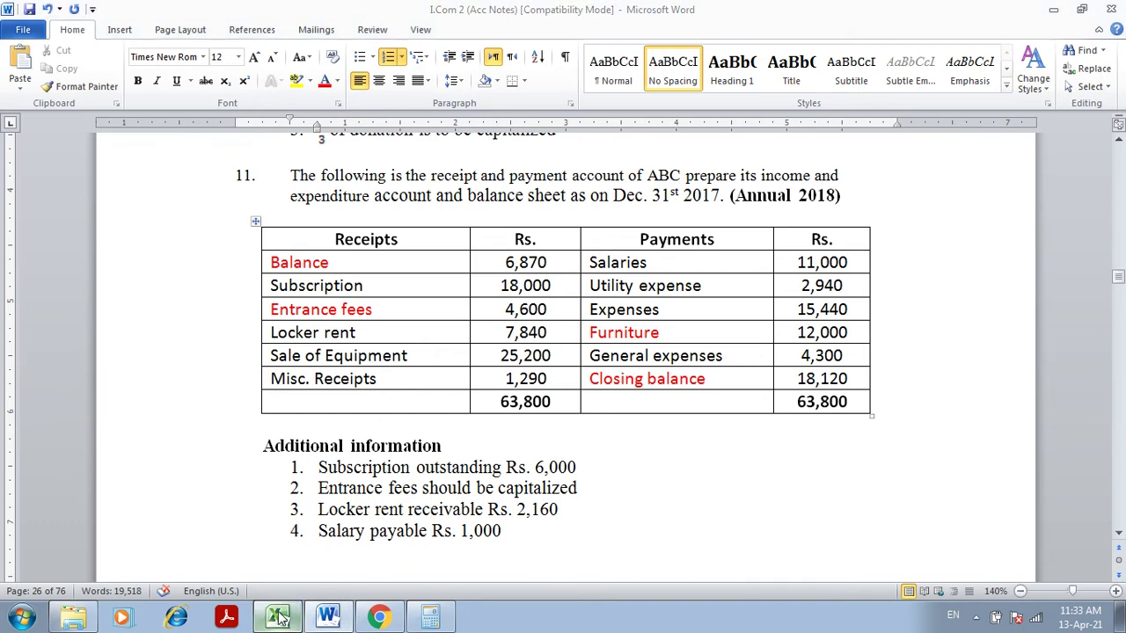
type("Locker rent")
key("Tab")
type("7,8")
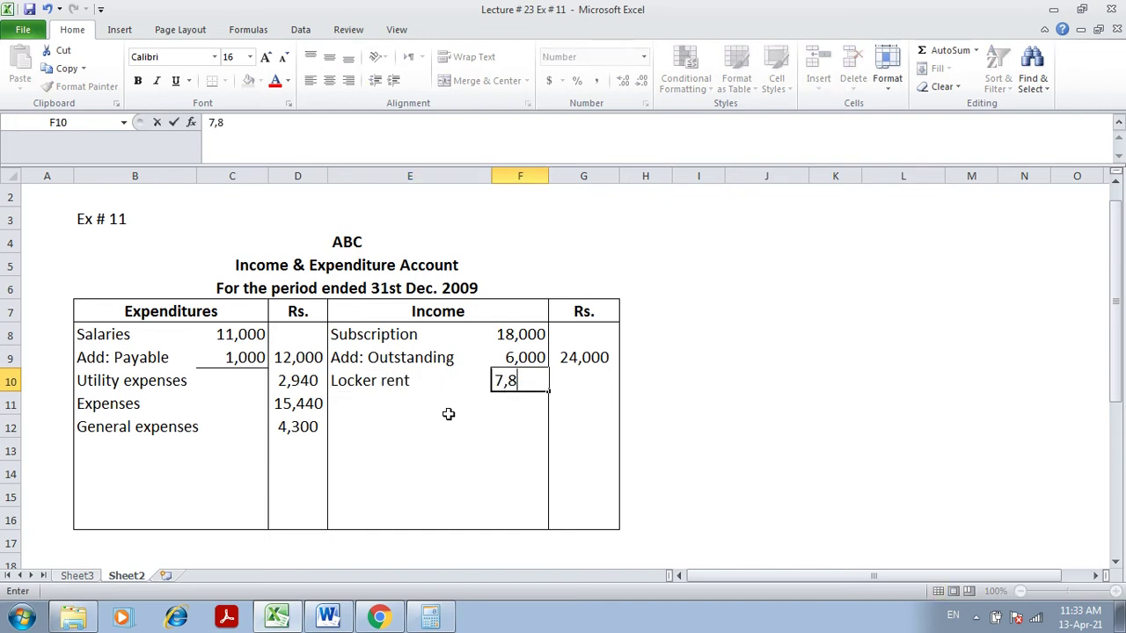
type("40")
left_click(449, 416)
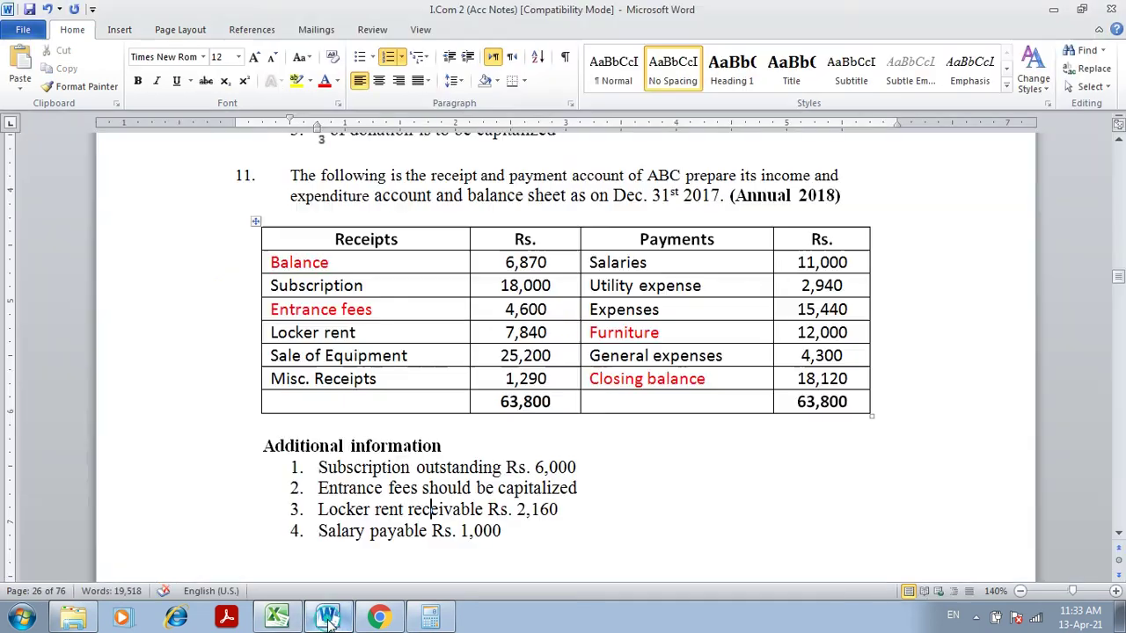
- Check the locker rent adjustment in the Word notes and enter Add: Receivable with 2,160 in row 11 of the Excel Income side
left_click(328, 617)
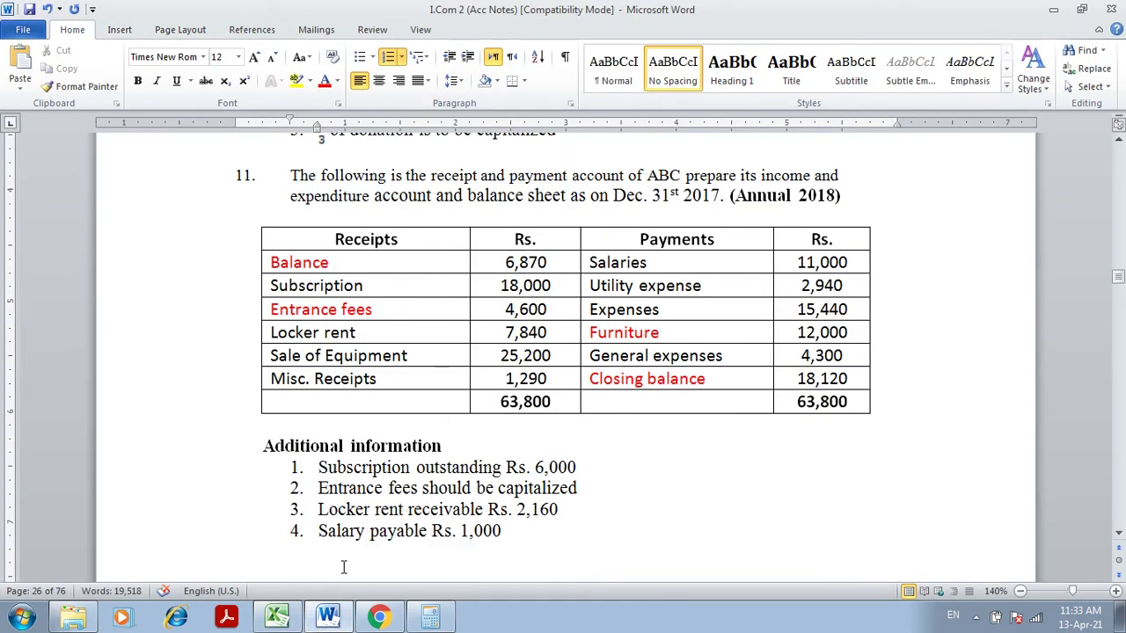
left_click(277, 618)
type("Add: Receivable")
key("Tab")
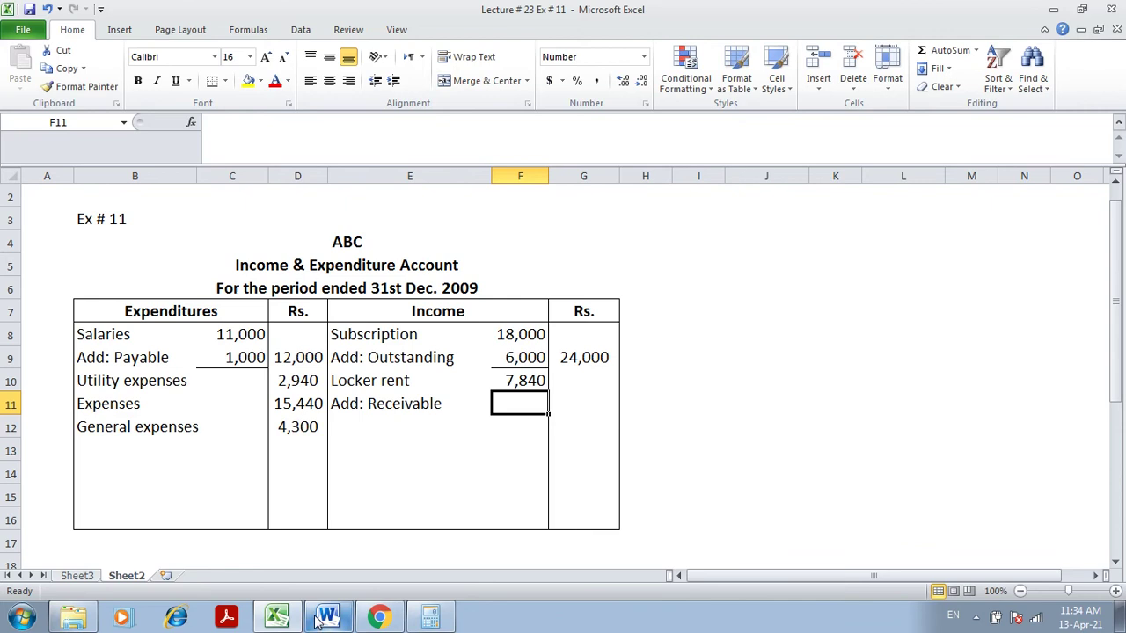
left_click(327, 617)
left_click(280, 618)
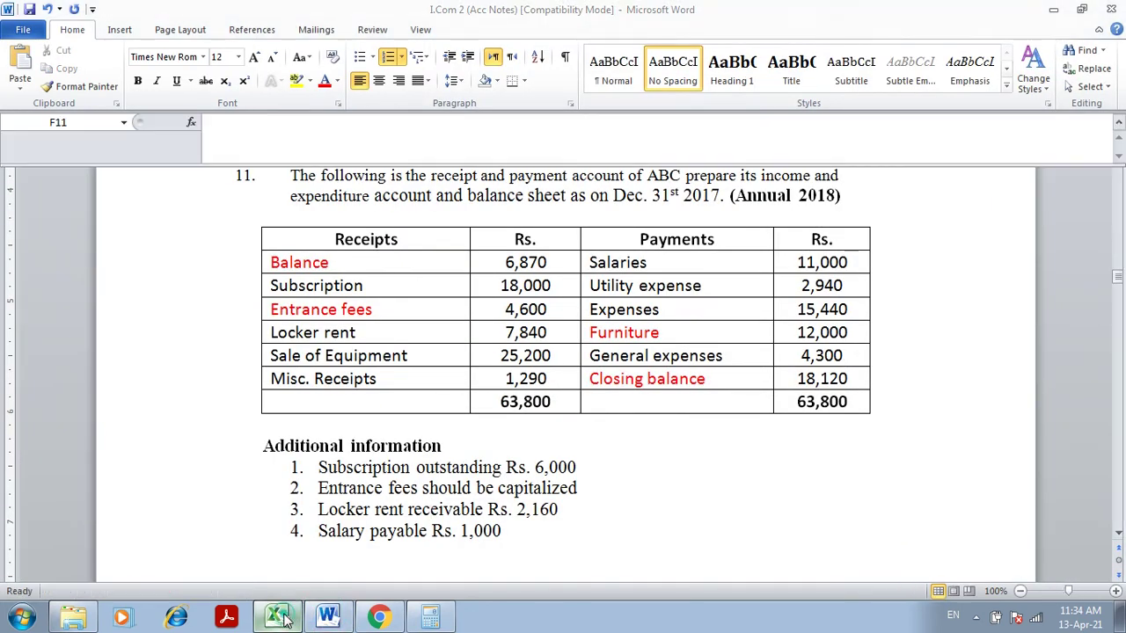
type("2,160")
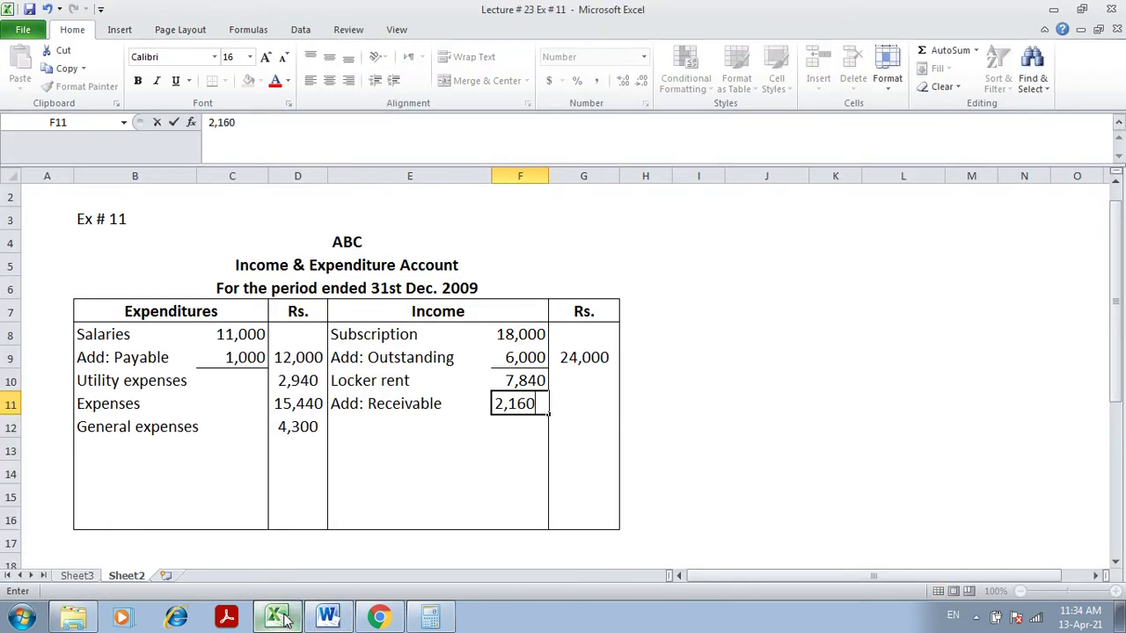
- Total the locker rent and receivable amounts (F10+F11) in G11 and put a bottom border under the receivable amount
key("Tab")
type("=")
left_click(525, 380)
type("+")
left_click(526, 404)
key("Tab")
left_click(525, 404)
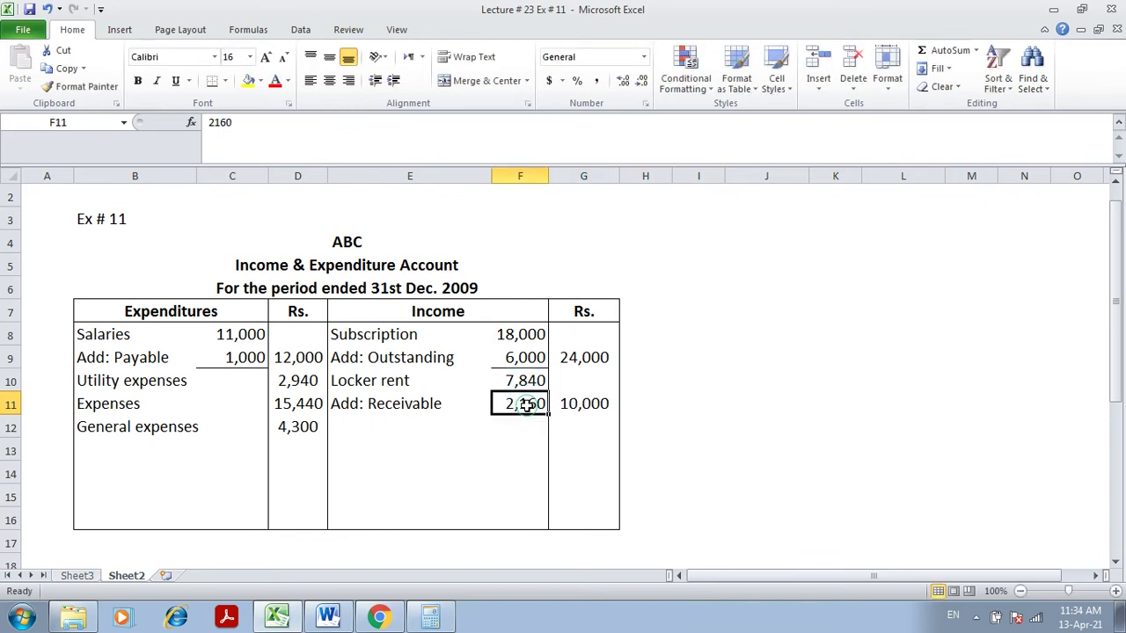
left_click(211, 79)
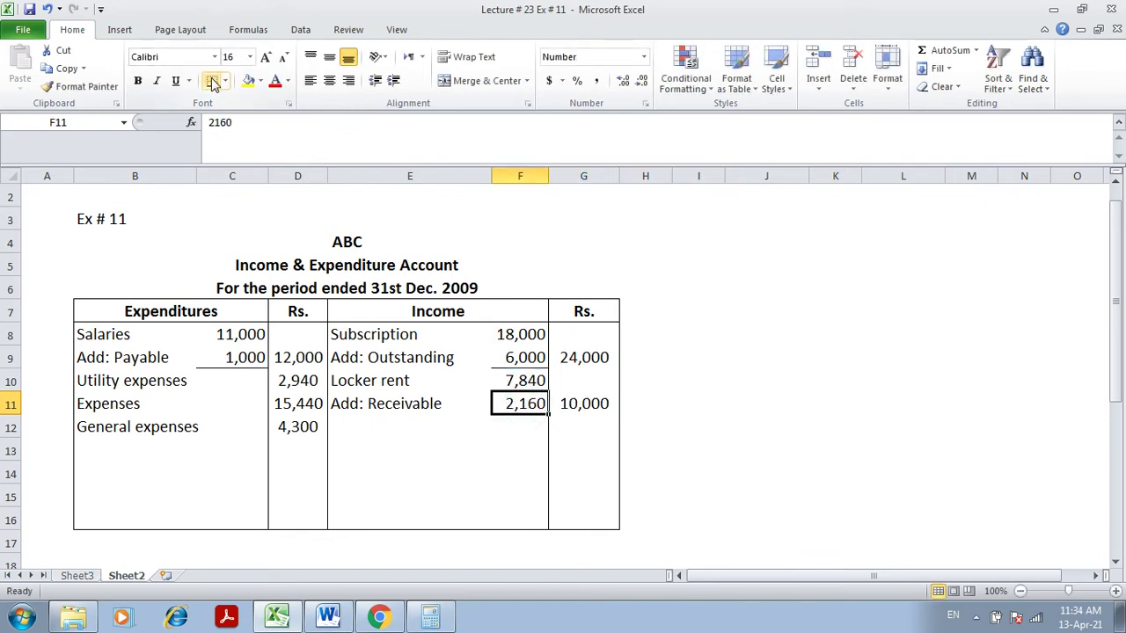
left_click(354, 424)
- Examine the Sale of Equipment receipt in the Word exercise and return to the Excel workbook
left_click(327, 616)
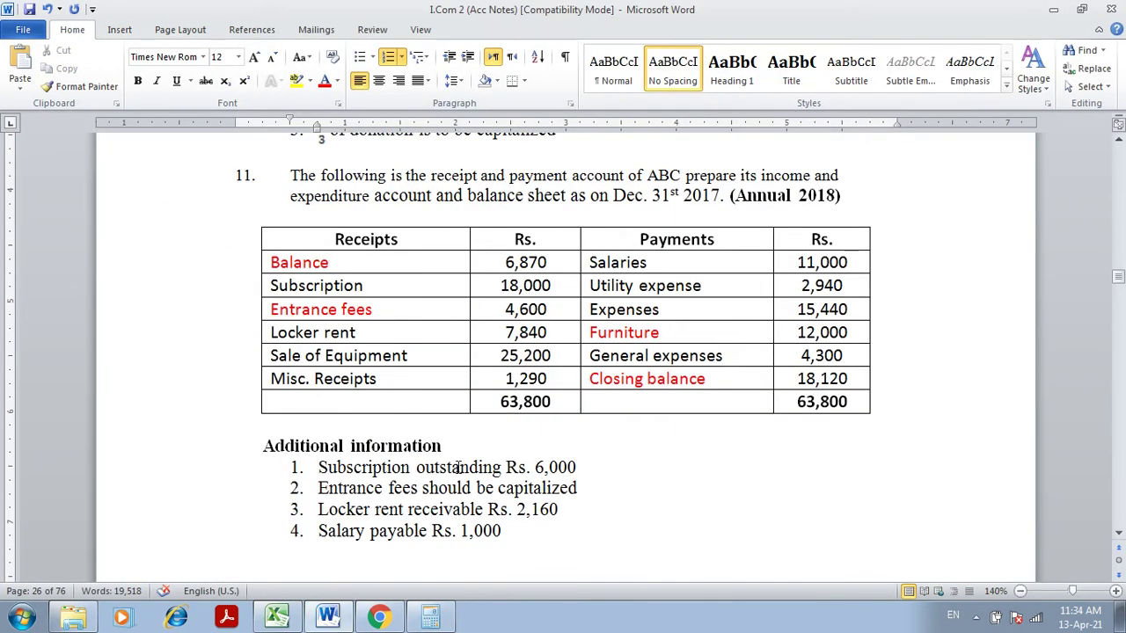
left_click(360, 358)
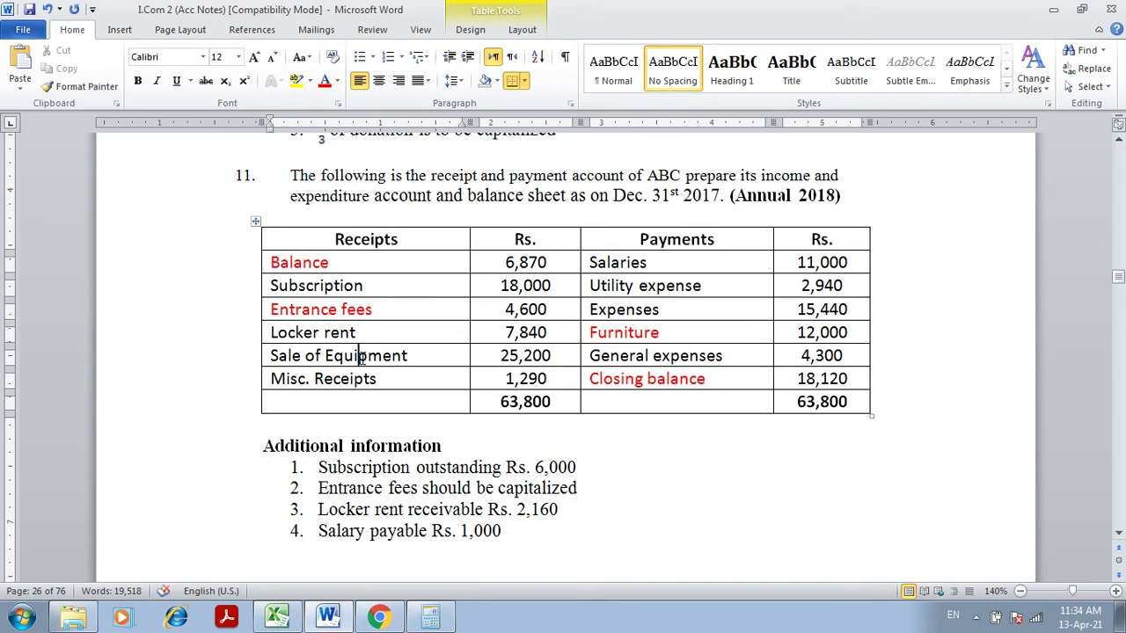
left_click(417, 355)
left_click(277, 615)
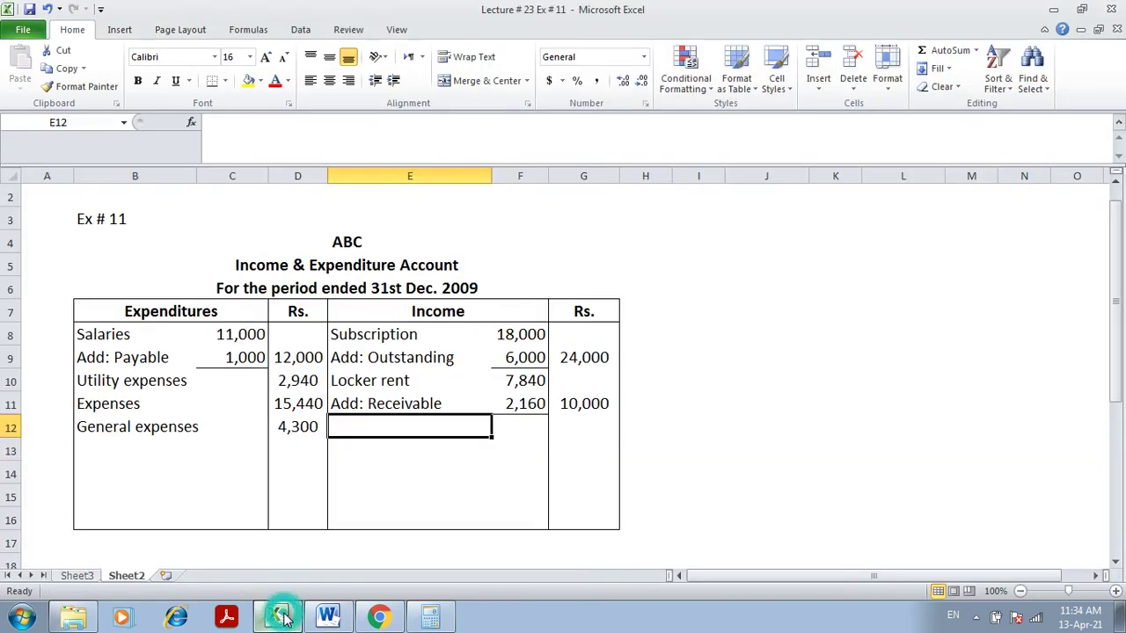
- Add a blank worksheet and return to cell J8 on Sheet2
left_click(163, 575)
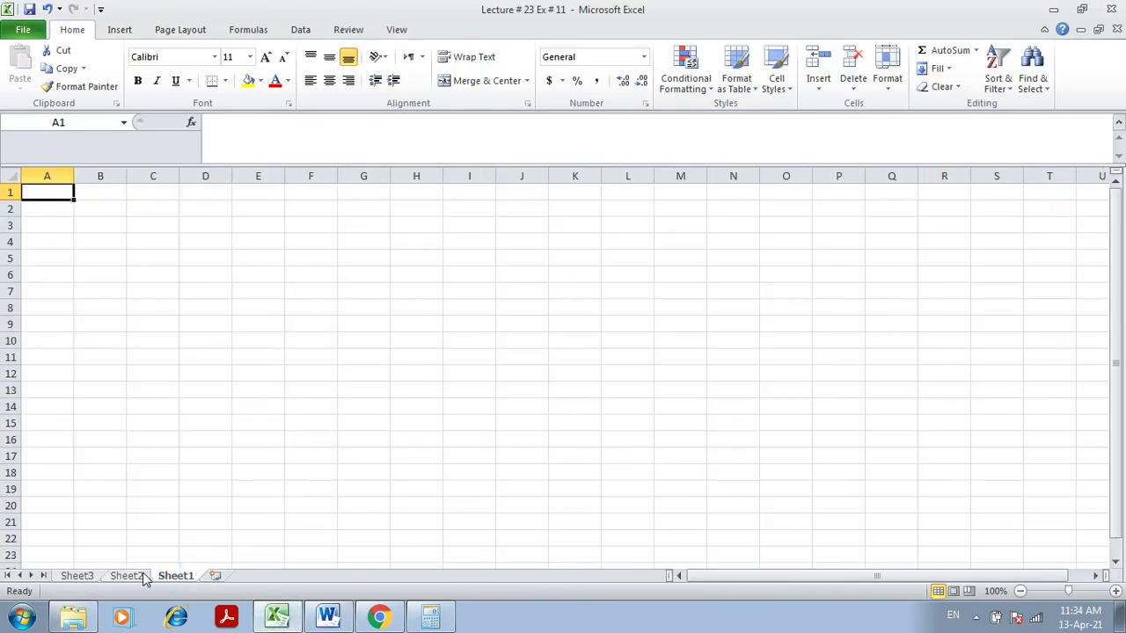
left_click(130, 576)
left_click(764, 328)
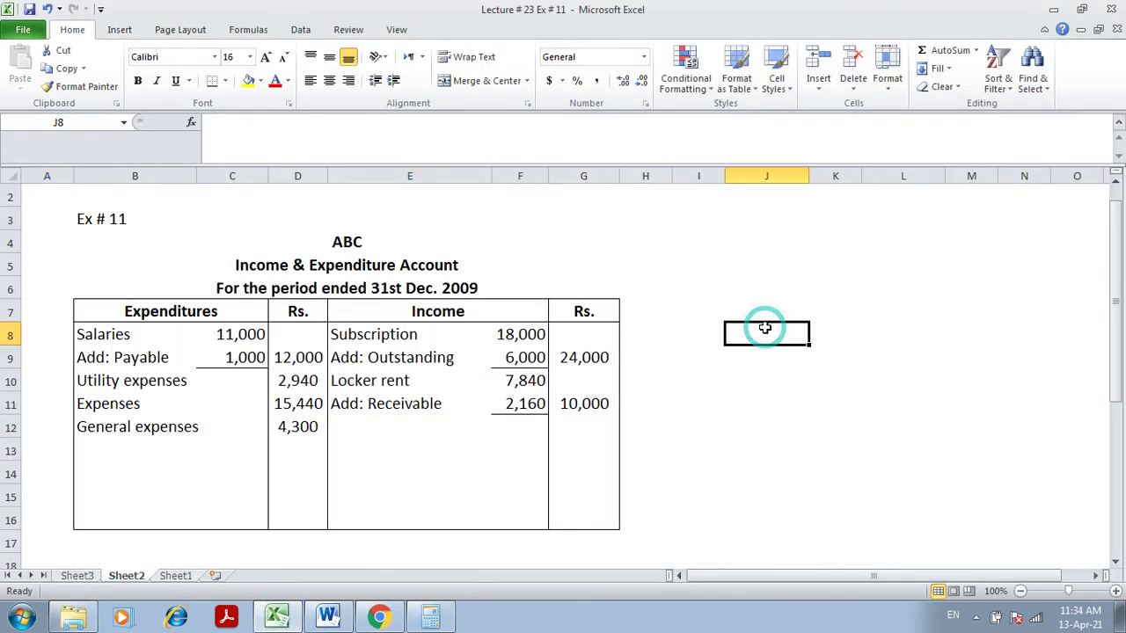
type("Lo")
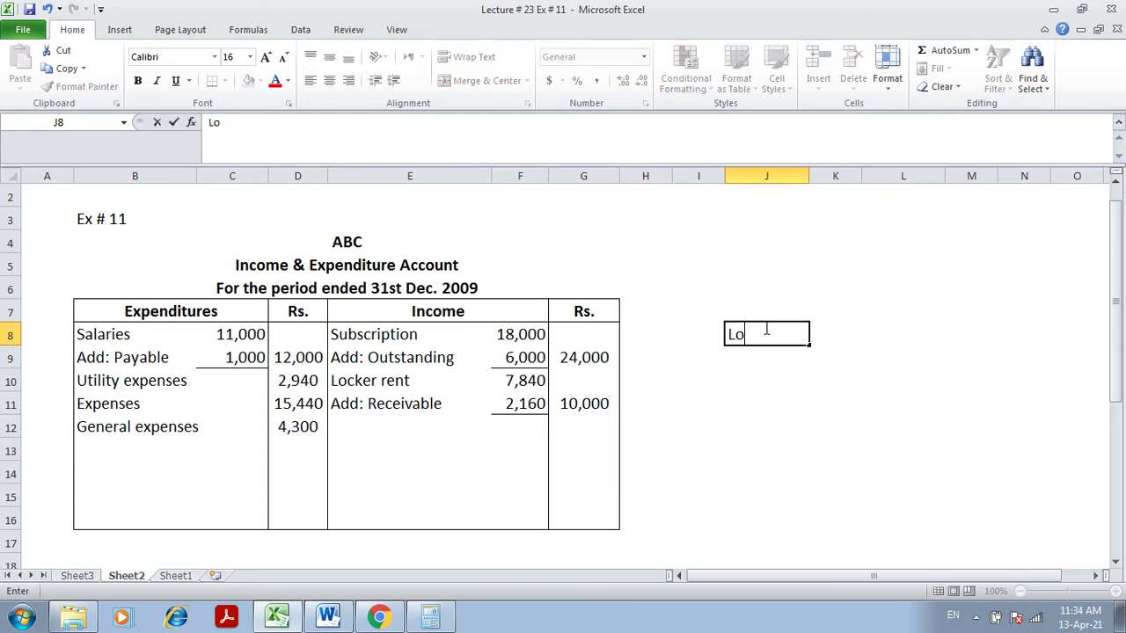
type("ss")
key("BackSpace")
key("BackSpace")
key("BackSpace")
type("Gai")
key("BackSpace")
key("BackSpace")
key("BackSpace")
- Enter the heading "Gain or loss on sale of equipment" in J8, bold and underlined
key("ctrl+b")
key("ctrl+u")
type("Gain or loss on sale")
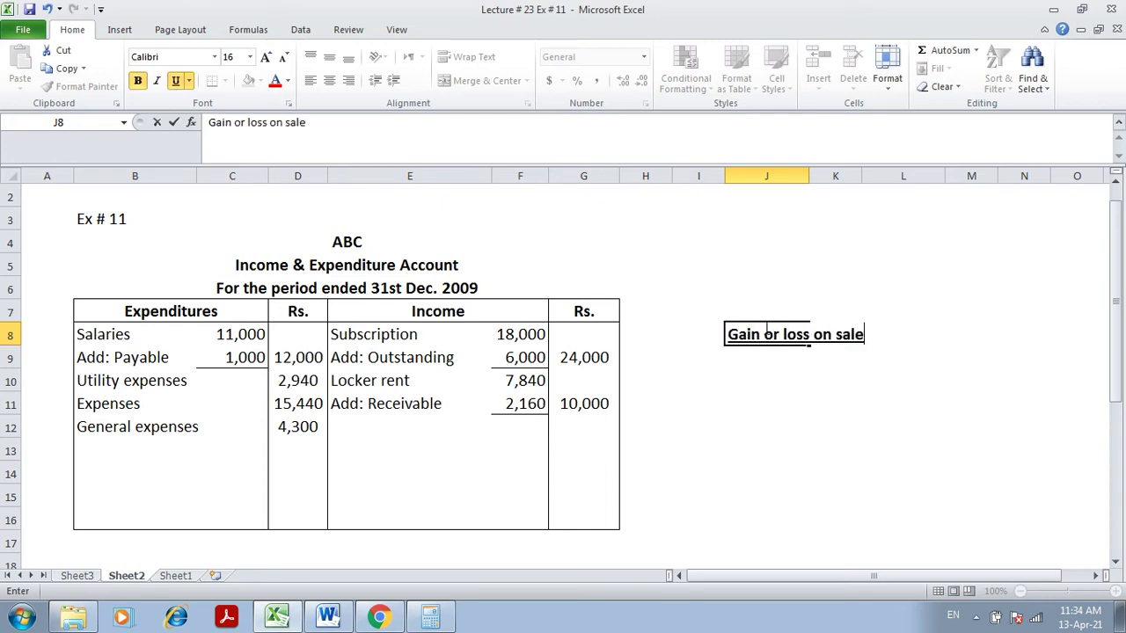
type(" of equipment")
key("Return")
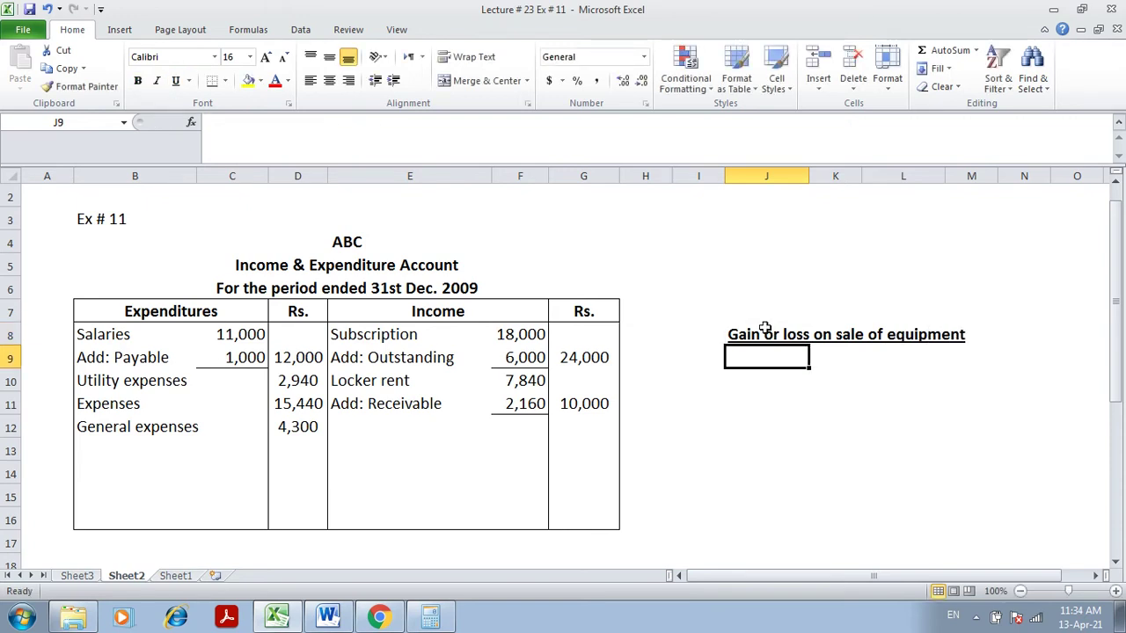
- Add a Sale Price line in row 9 of the working, with the equipment sale amount 25,200 from Word in M9
type("Sale Price")
key("Right")
key("Right")
key("Right")
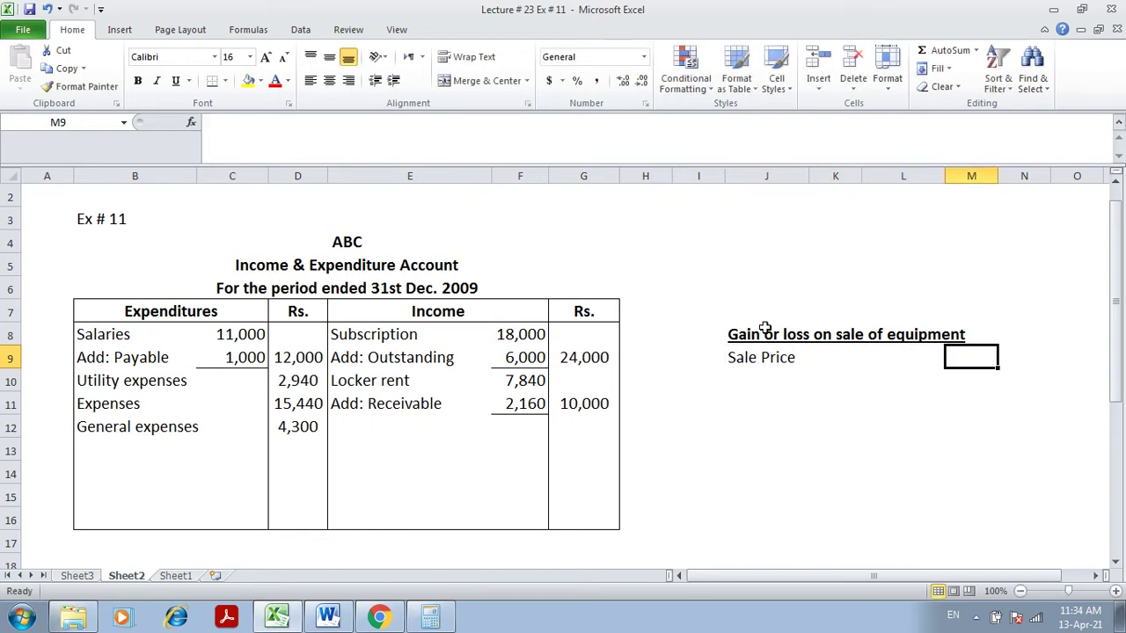
left_click(327, 615)
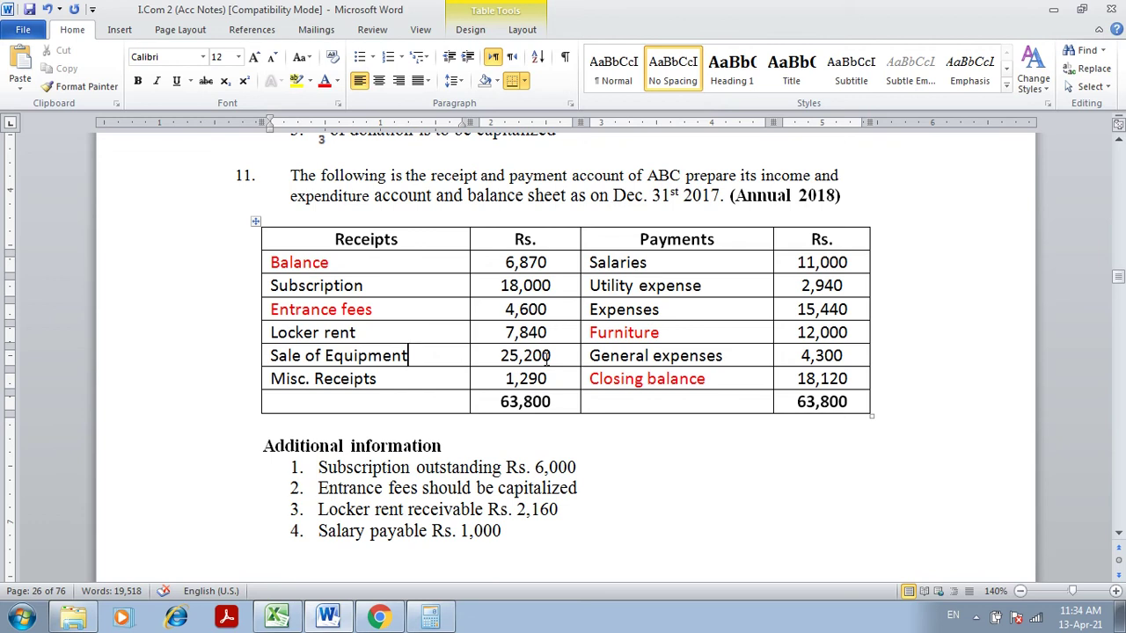
left_click(281, 617)
type("25,200")
key("Return")
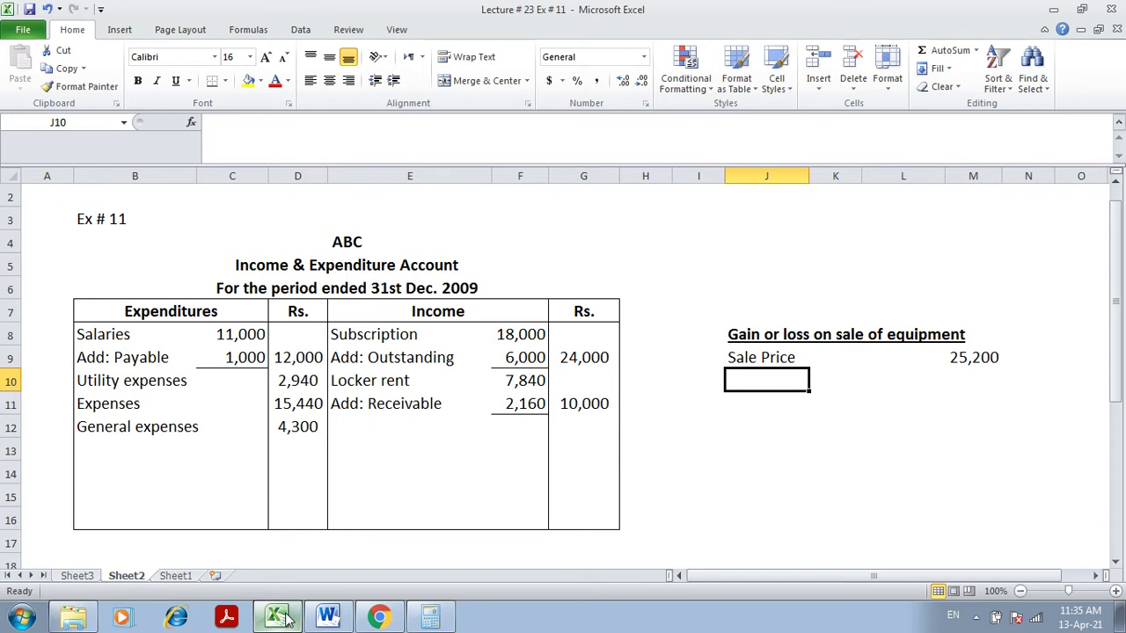
- Add a "Less: Book Value" line in row 10 with a centred dash as its amount in M10
type("Less: Book Value")
key("Right")
key("Right")
key("Right")
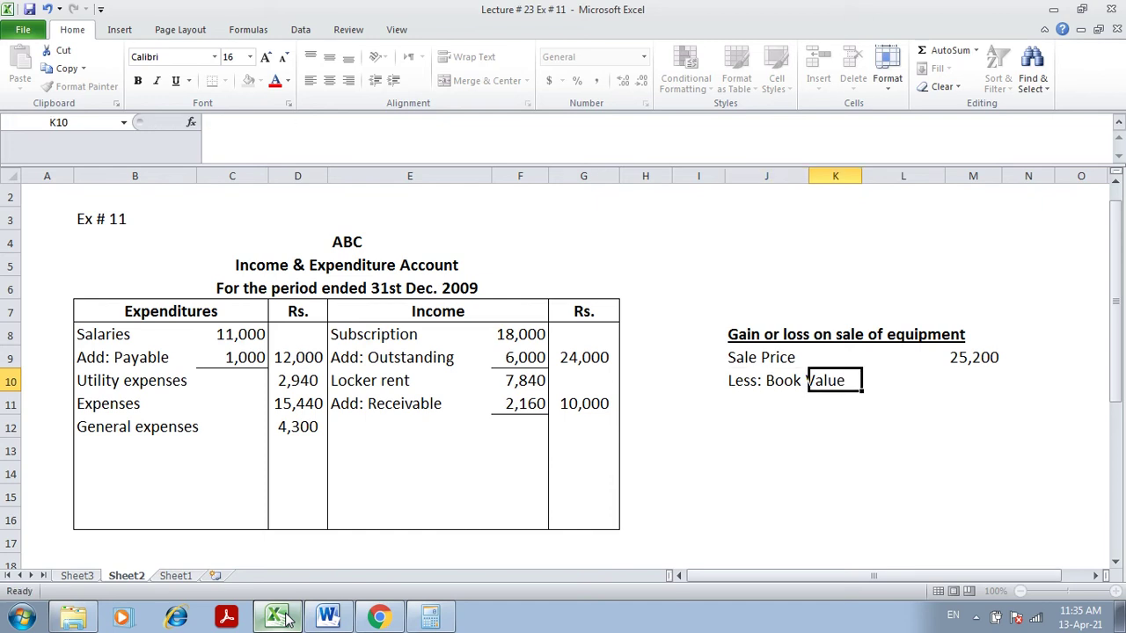
type("-")
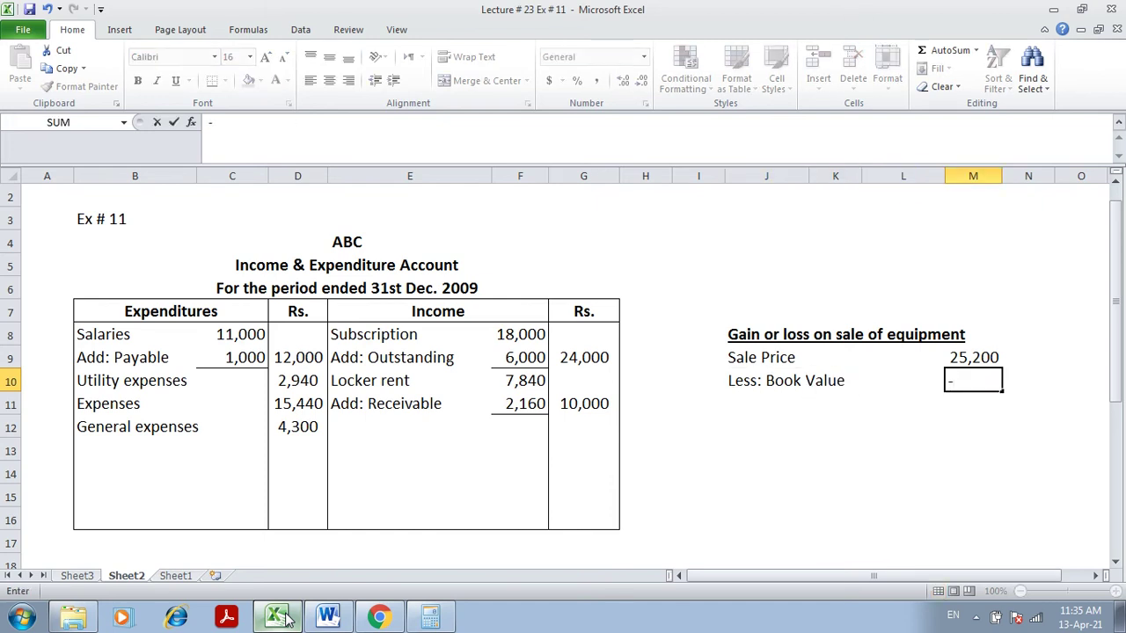
key("Return")
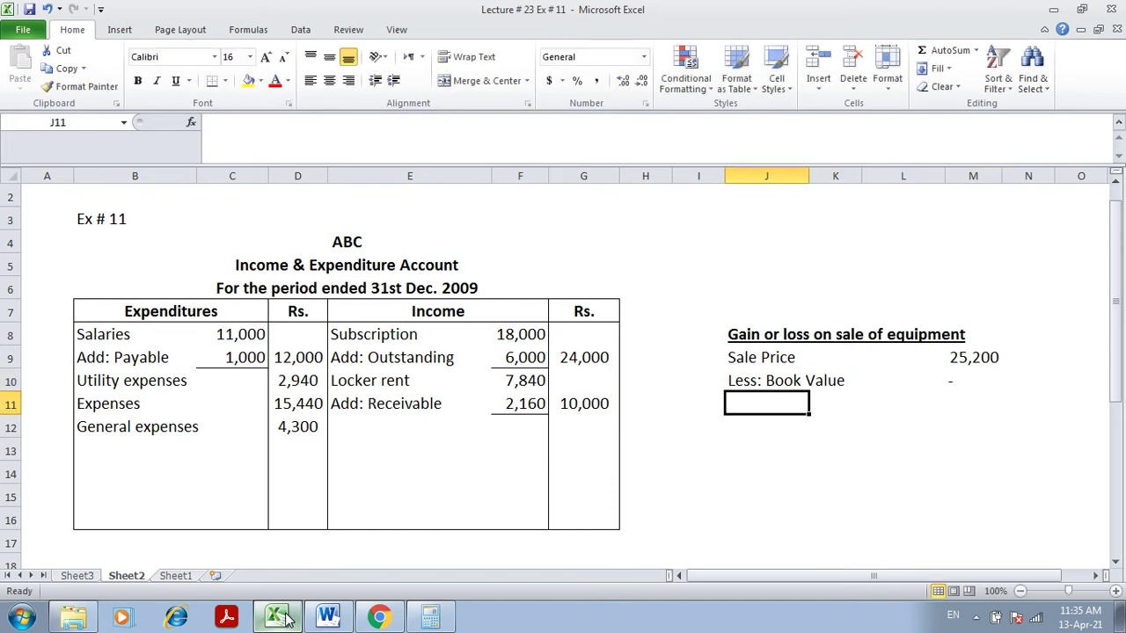
left_click(955, 379)
left_click(328, 80)
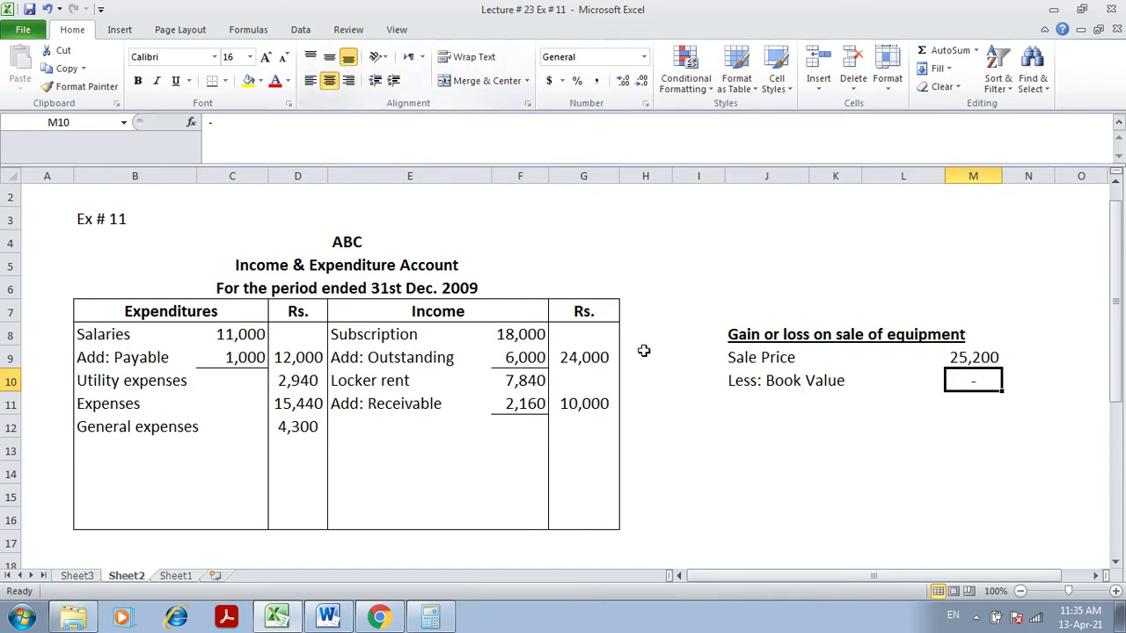
- Enter 25,200 as the result in M11 and give the cell an outside border
left_click(973, 399)
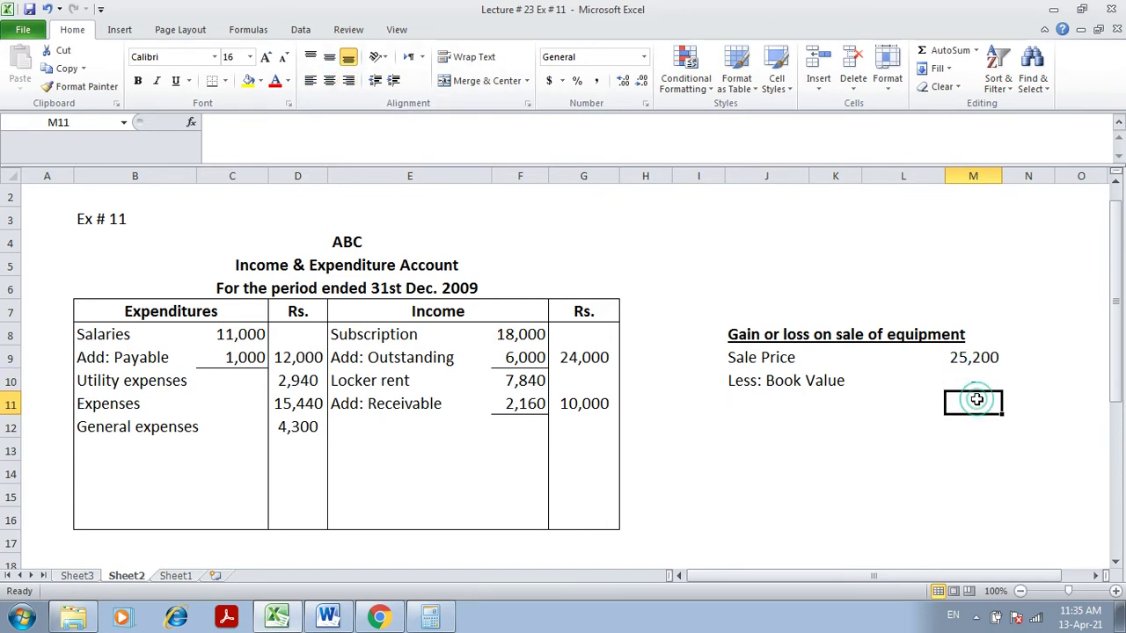
type("25,200")
key("Return")
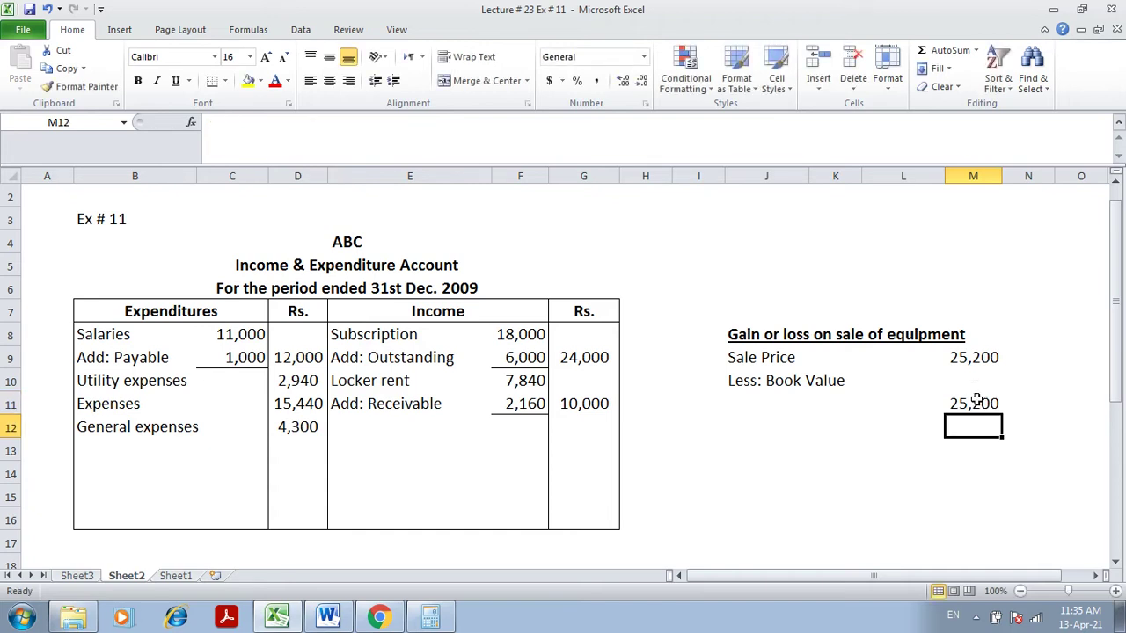
left_click(977, 400)
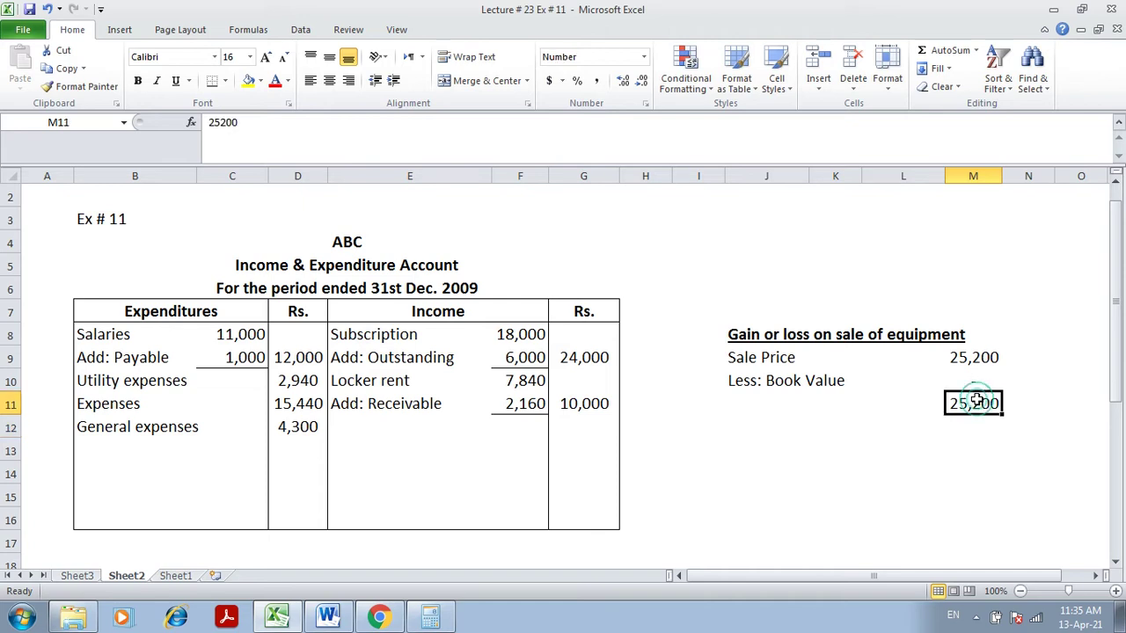
left_click(226, 81)
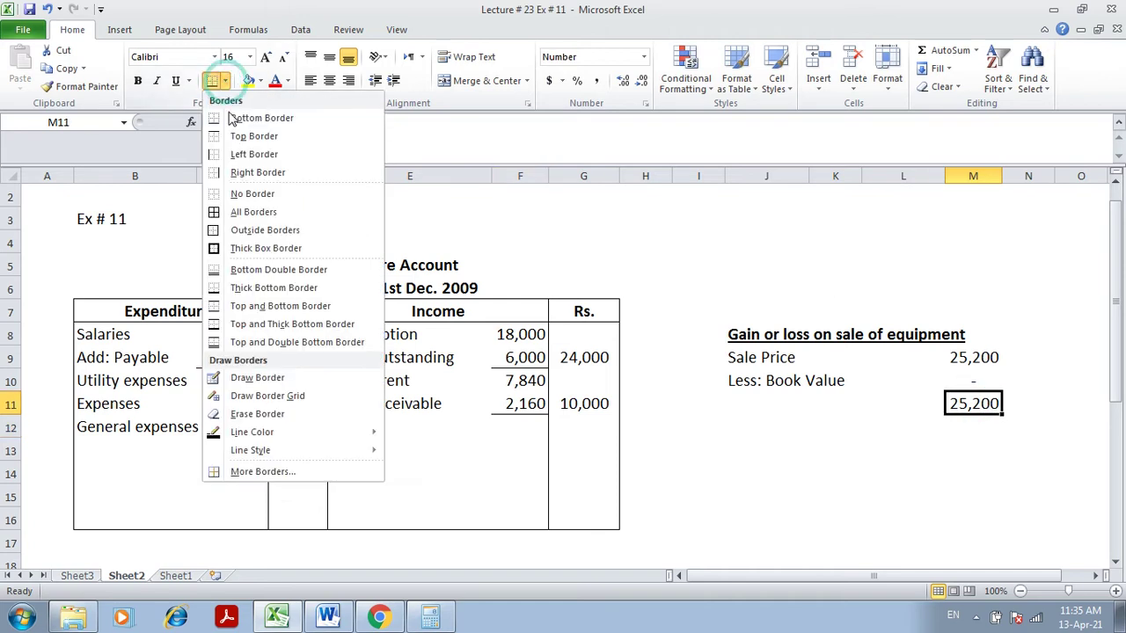
left_click(260, 227)
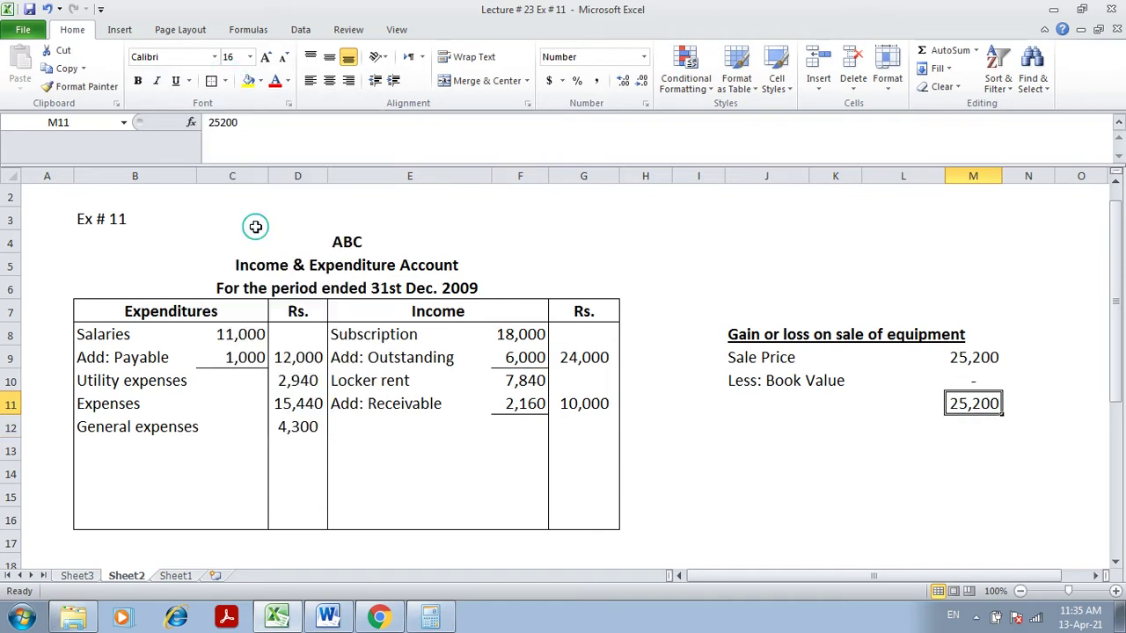
- Label the result in J11 "Gain on sale of equipment" and make the label bold
left_click(761, 400)
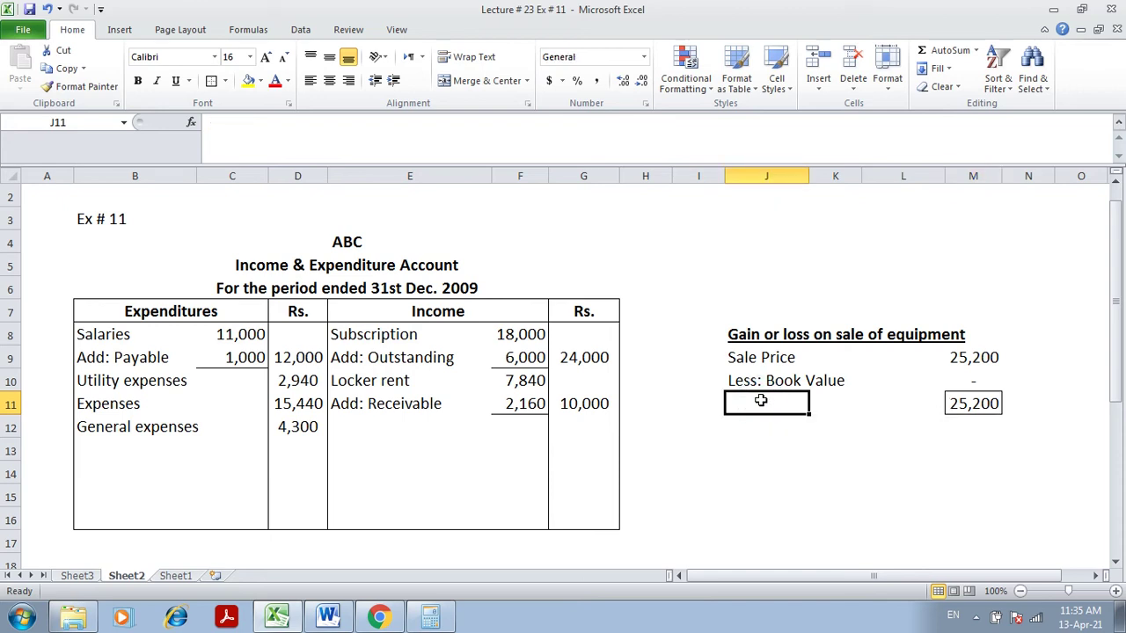
type("Gain on sale of equipmen")
key("Return")
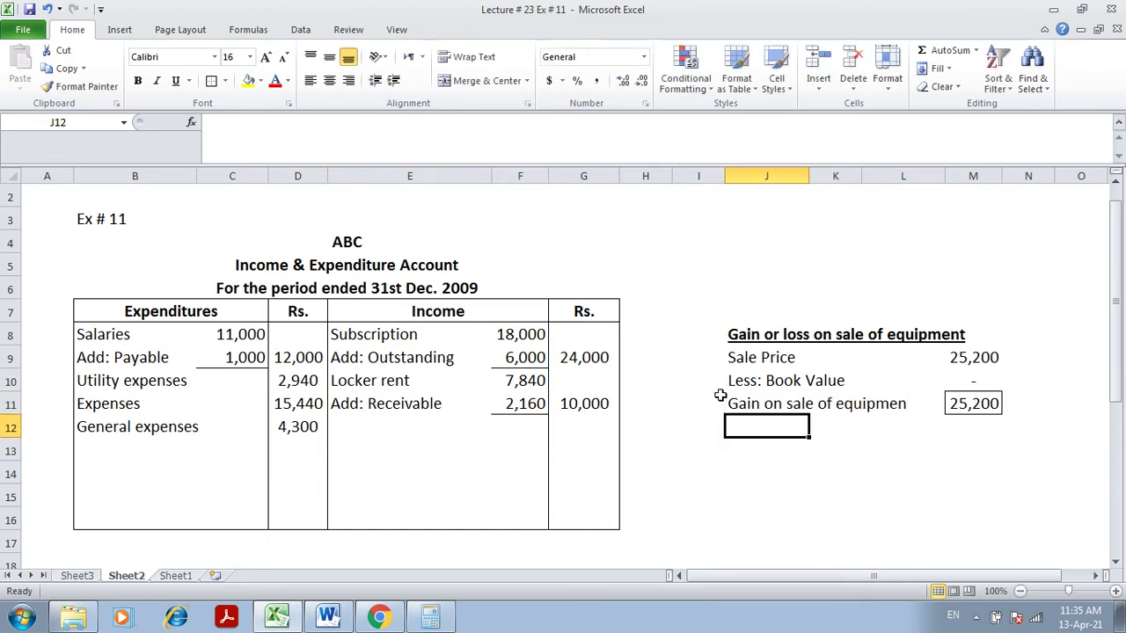
double_click(737, 402)
left_click(908, 404)
type("t")
key("Return")
left_click(989, 360)
left_click(985, 385)
left_click(985, 405)
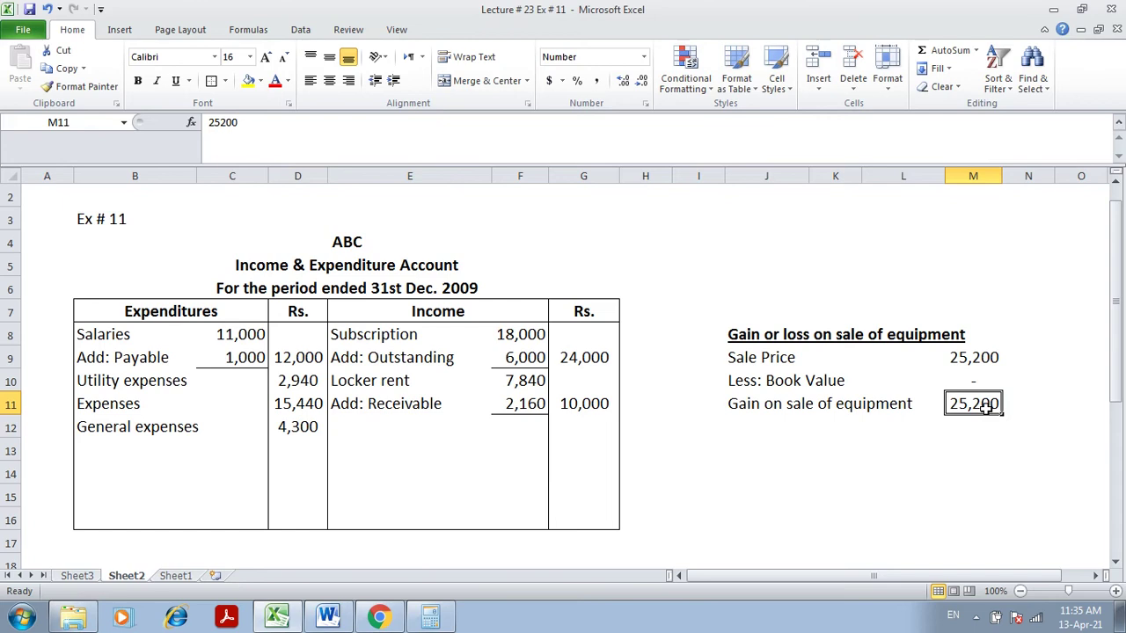
left_click(729, 404)
key("ctrl+b")
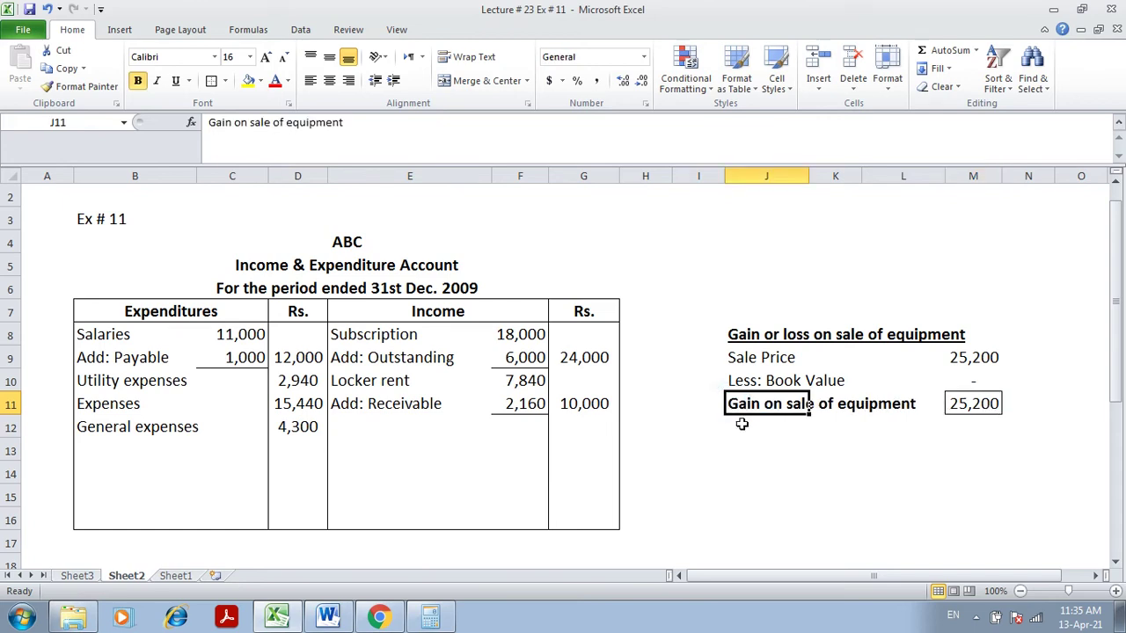
left_click(760, 442)
left_click(350, 422)
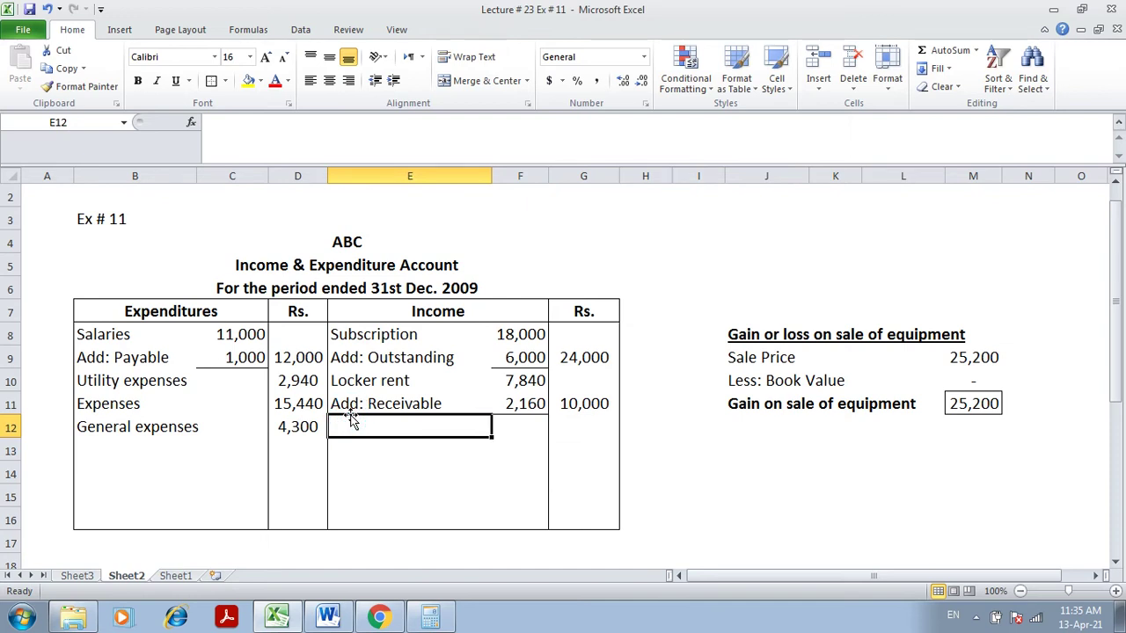
left_click(118, 450)
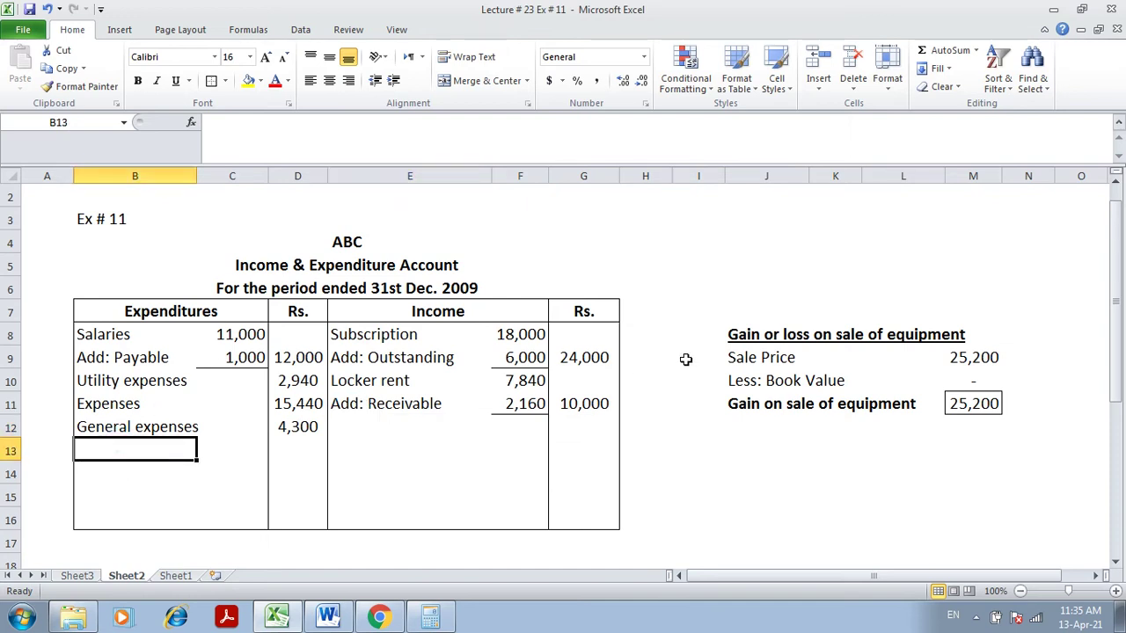
- Add "Gain on sale of equipment" to the income side in E12 with an amount of 25,200 in G12
left_click(968, 380)
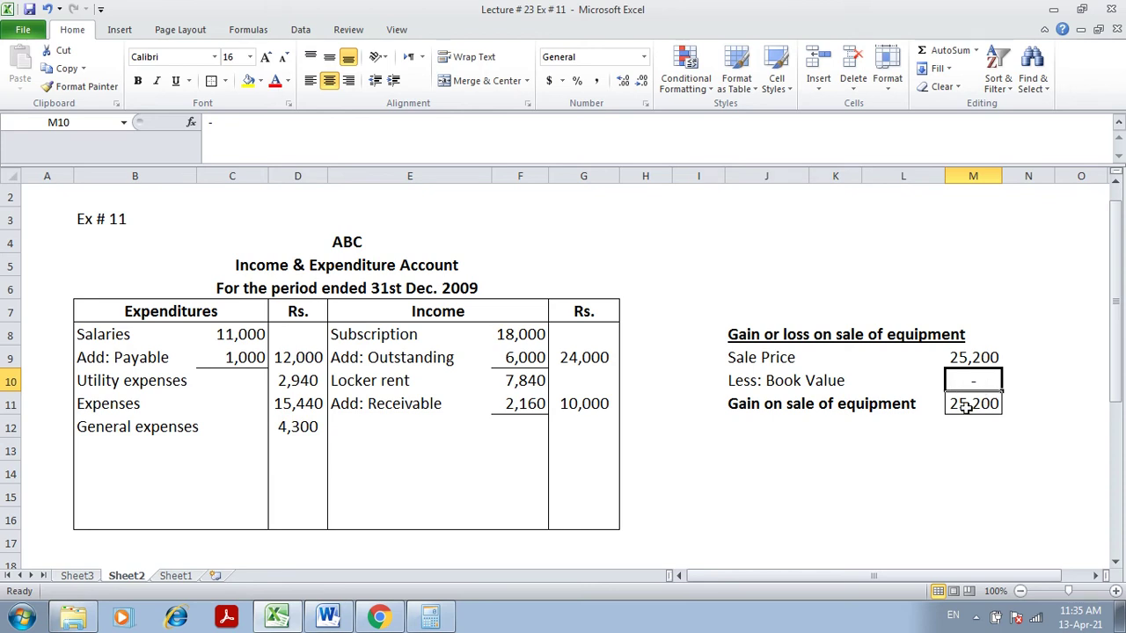
left_click(371, 426)
type("Gain on sale ")
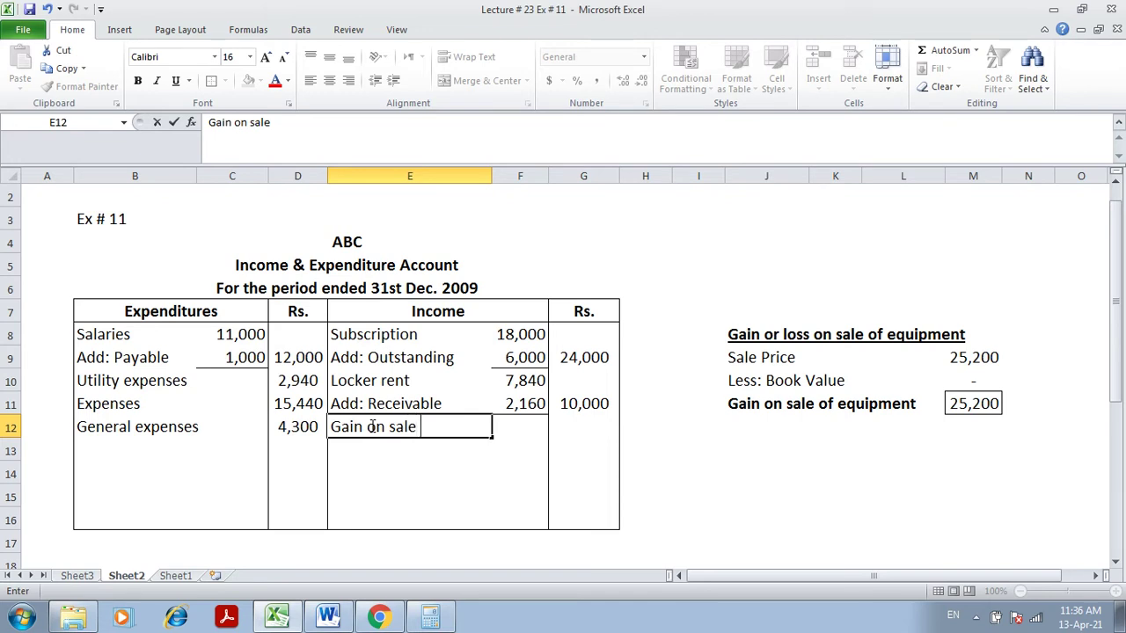
type("of equipment")
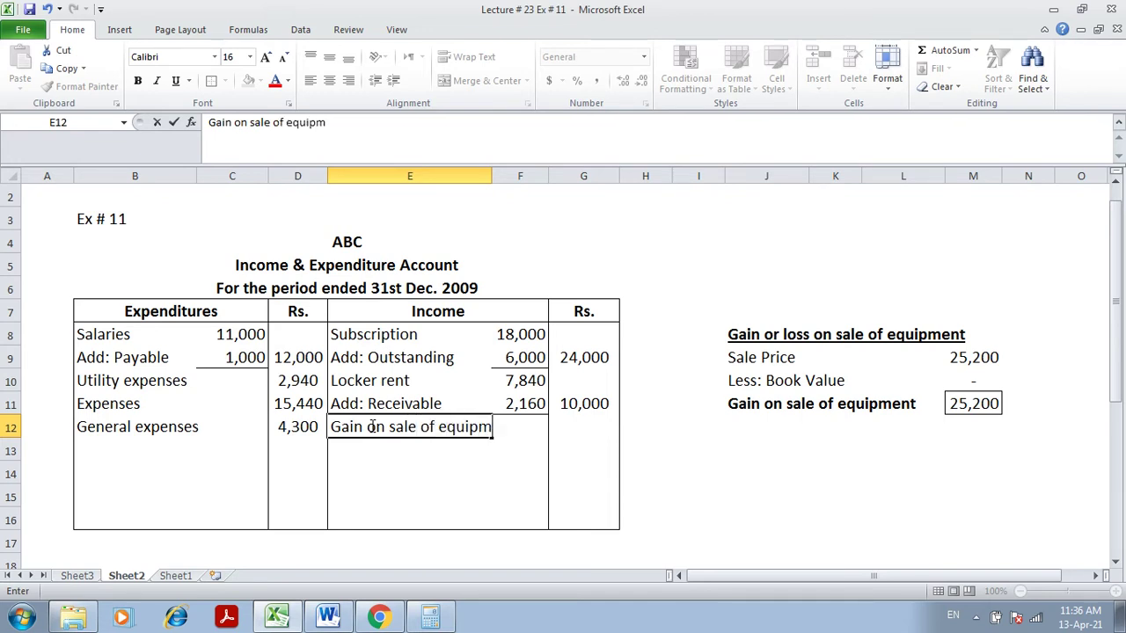
key("Tab")
key("Tab")
type("25,200")
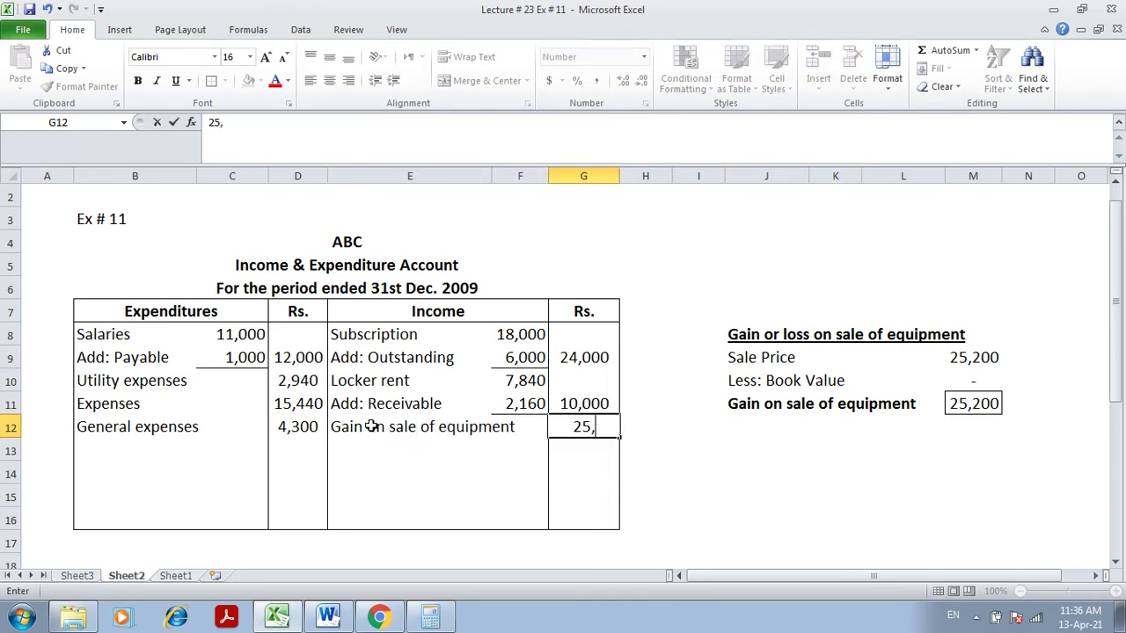
key("Return")
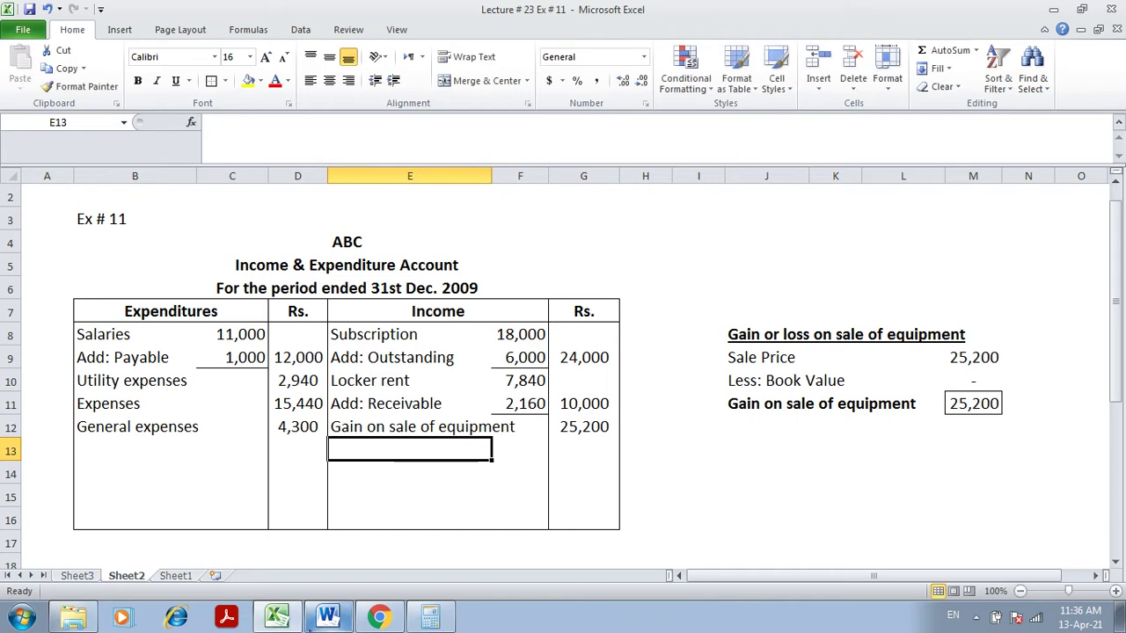
- Check the remaining receipts in Word, then add "Mis Receipt" in E13 of the Excel account with 1,290 in G13
left_click(327, 618)
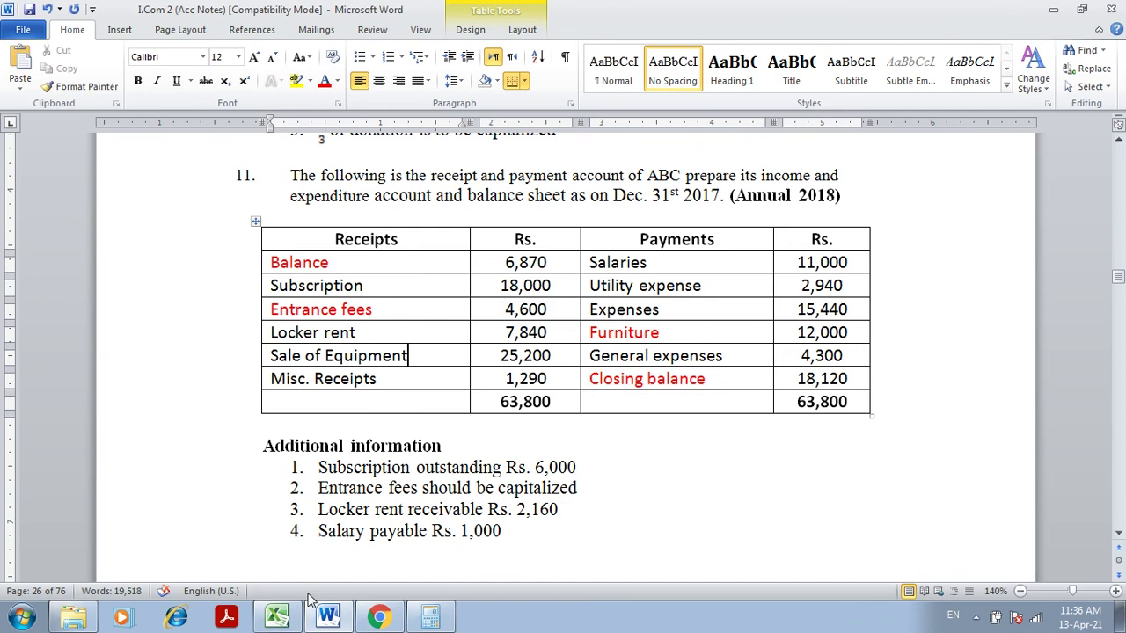
left_click(277, 618)
type("Mis")
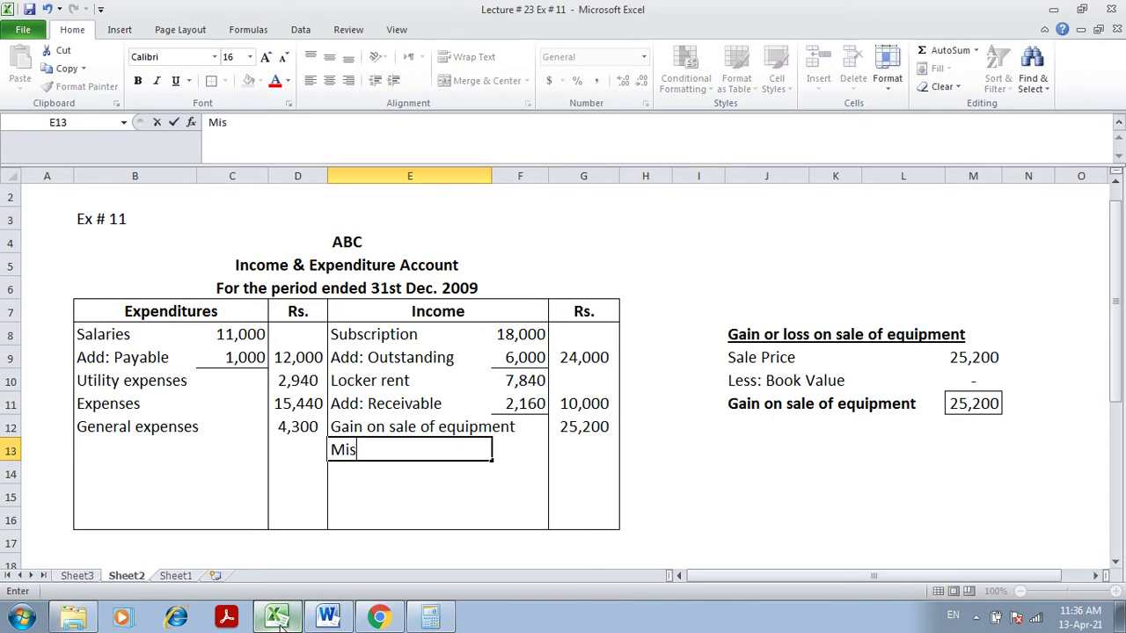
type(" Receipt")
key("Tab")
key("Tab")
type("1,290")
key("Return")
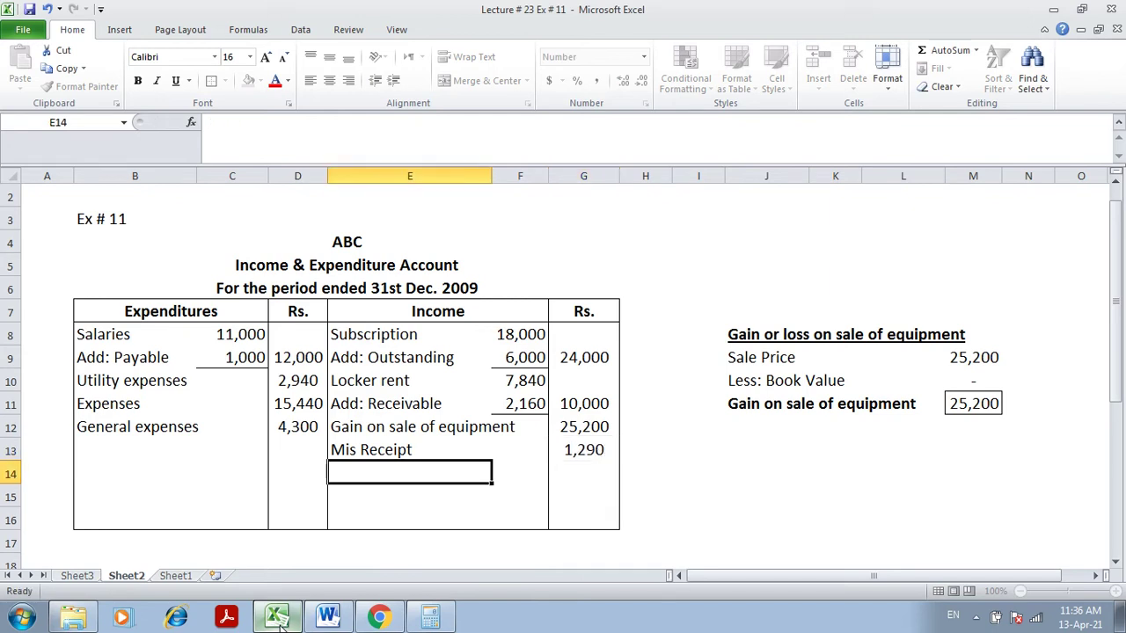
- After rechecking the Word data, total the income amounts G9, G11, G12 and G13 in J13 of the Excel sheet and label it "Cr."
left_click(325, 618)
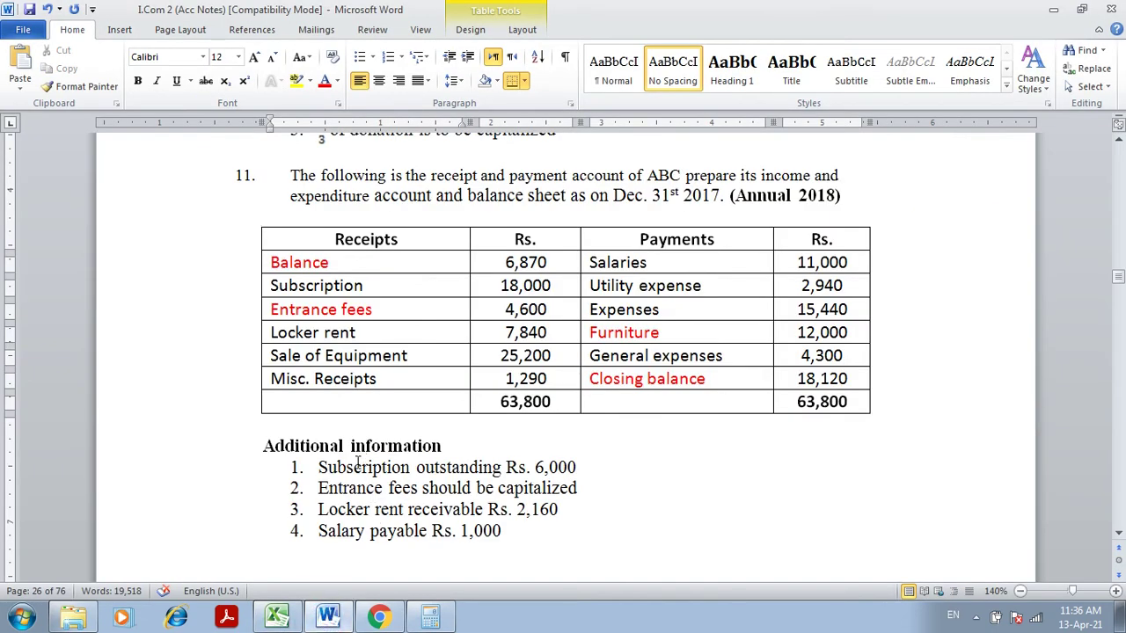
left_click(277, 618)
left_click(309, 519)
left_click(771, 454)
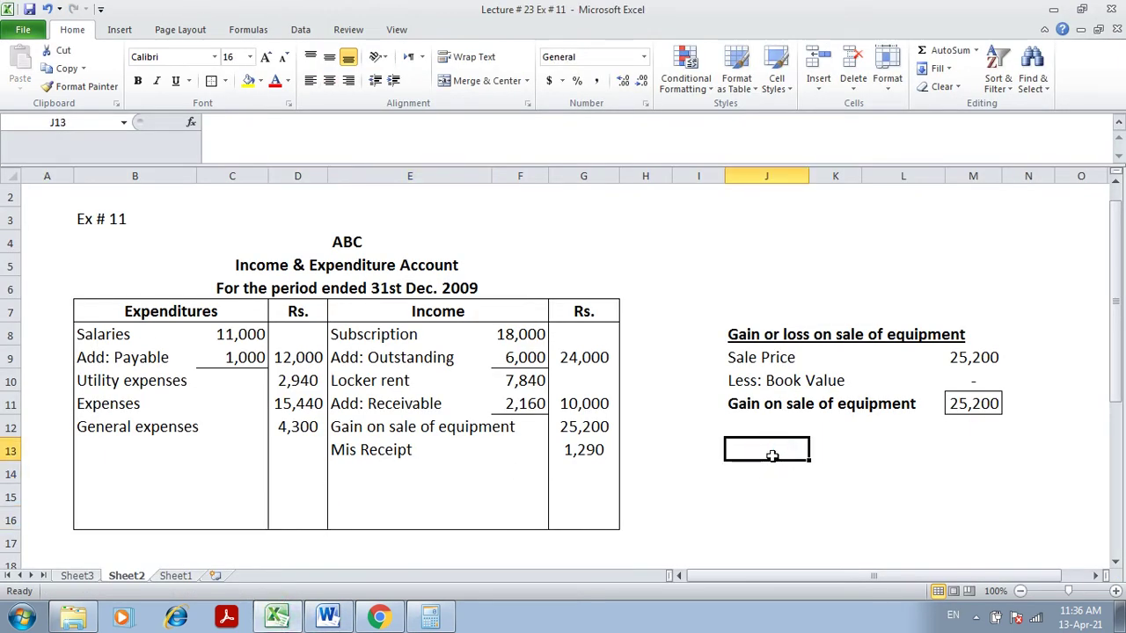
type("=")
left_click(598, 357)
type("+")
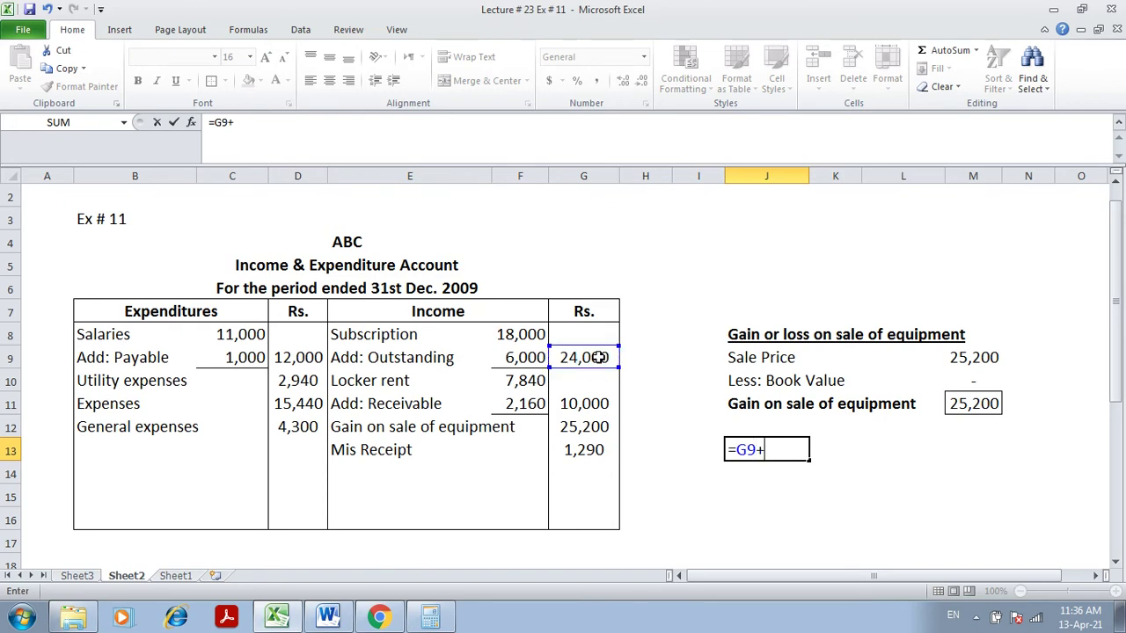
left_click(599, 403)
type("+")
left_click(598, 430)
type("+")
left_click(599, 449)
key("Tab")
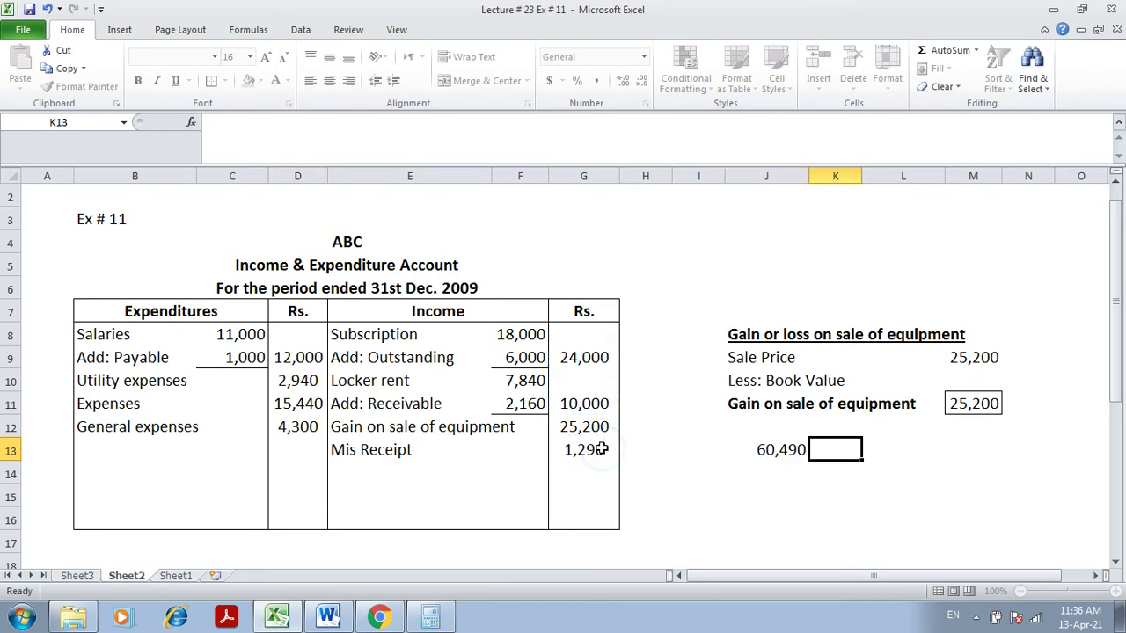
type("Cr.")
key("Return")
- Total the expenditure amounts D9, D10, D11 and D12 in J14 and label it "Dr." in K14
key("Left")
type("=")
left_click(297, 356)
type("+")
left_click(299, 380)
type("+")
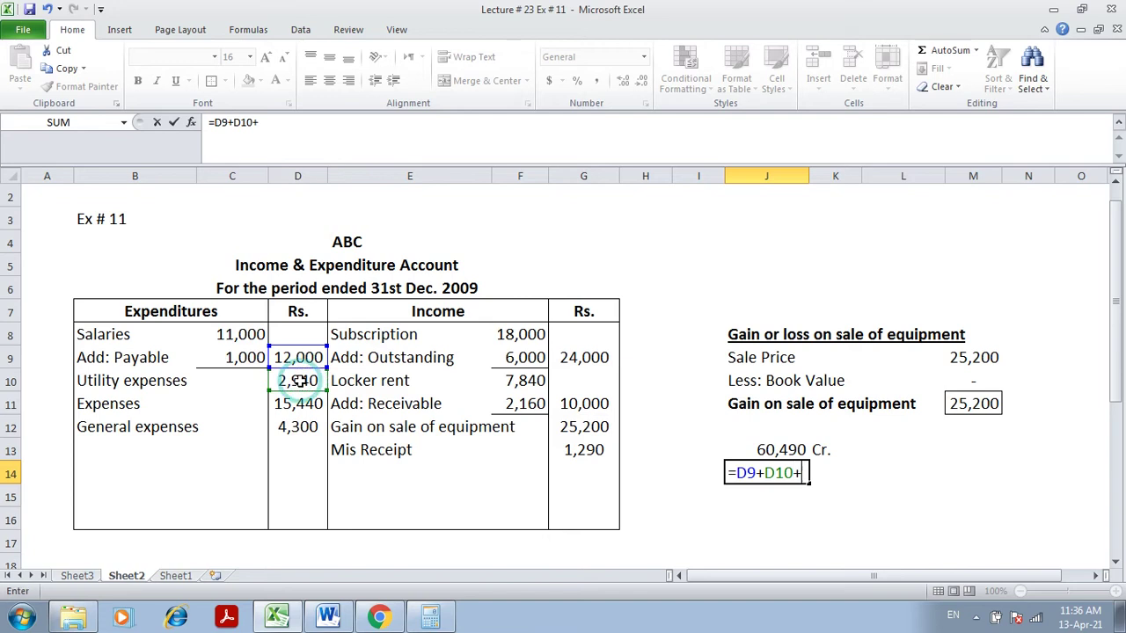
left_click(298, 400)
type("+")
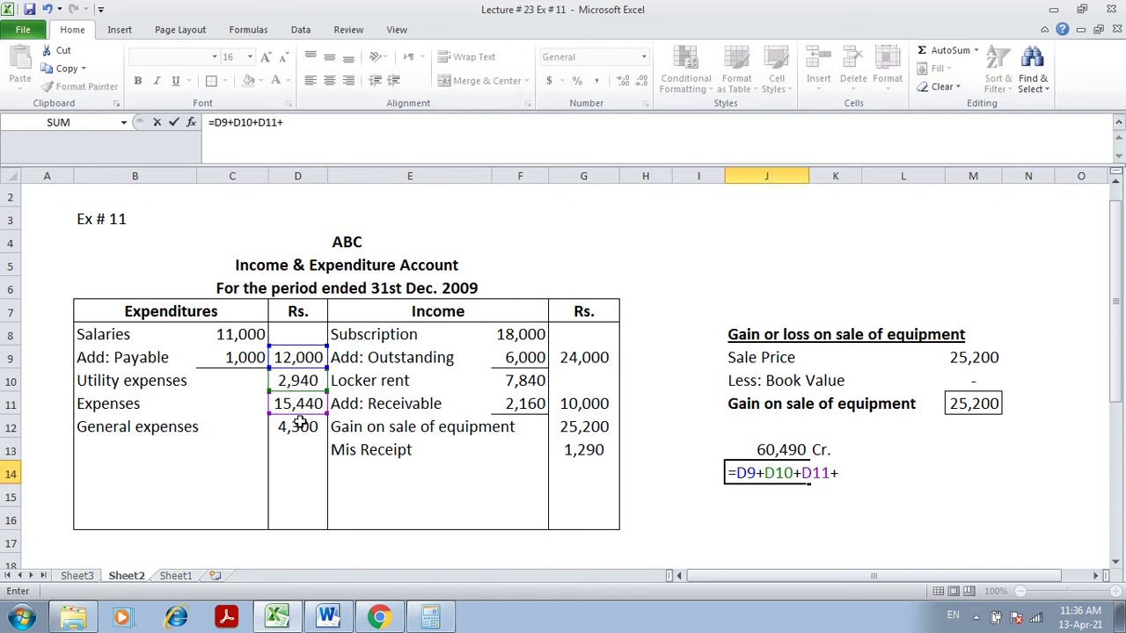
left_click(299, 426)
key("Tab")
type("Dr.")
key("Return")
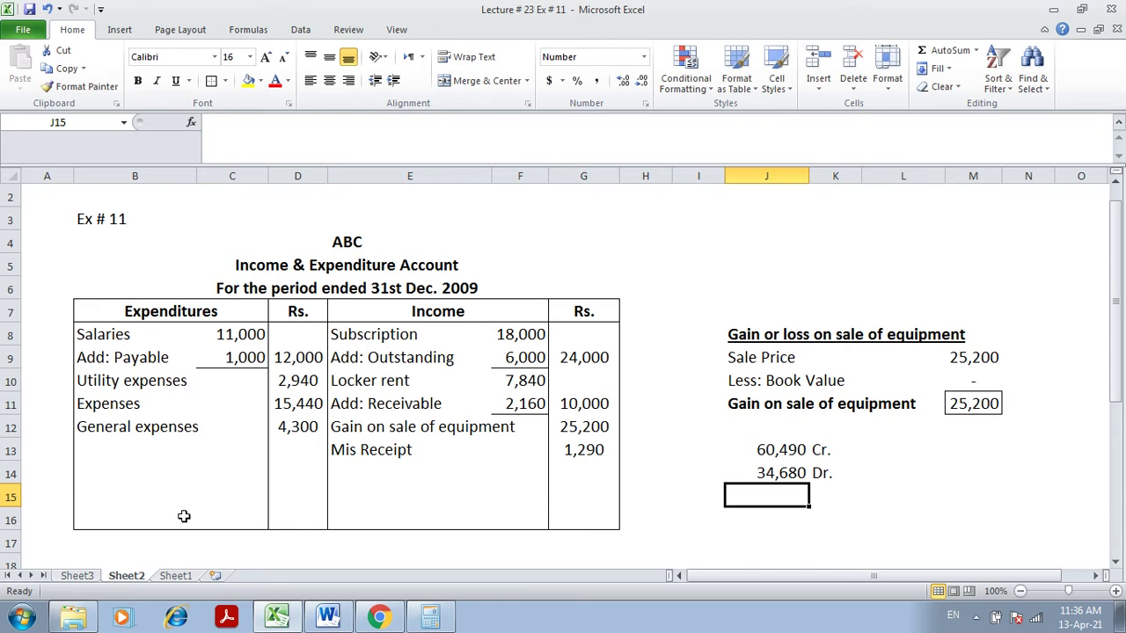
- Delete row 16, the surplus last row of the account table
left_click(13, 520)
right_click(13, 521)
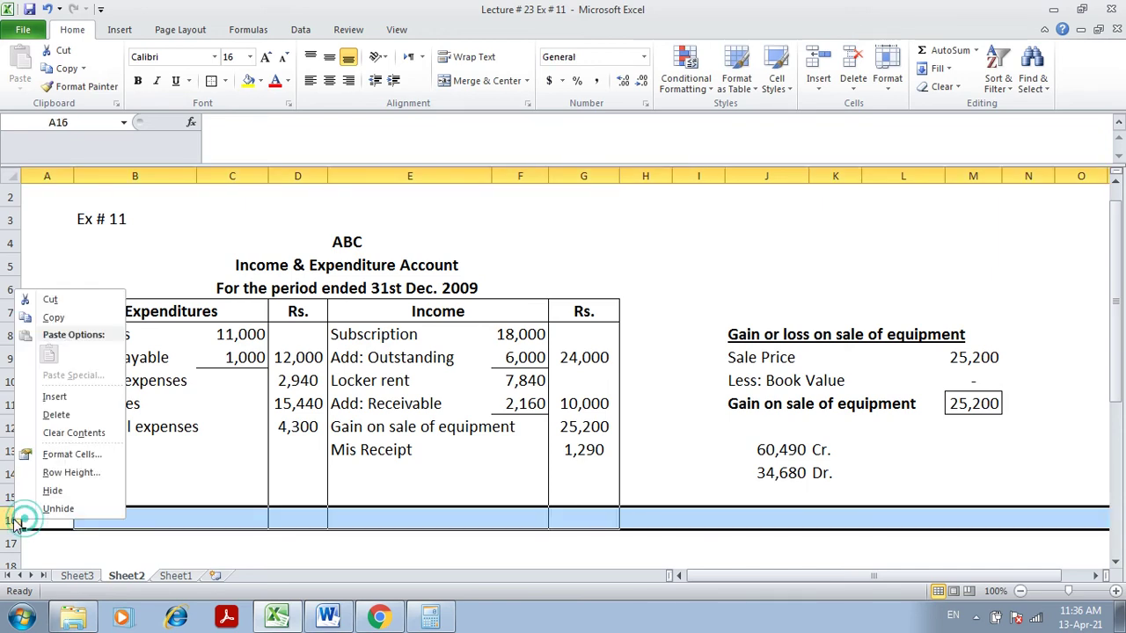
left_click(58, 414)
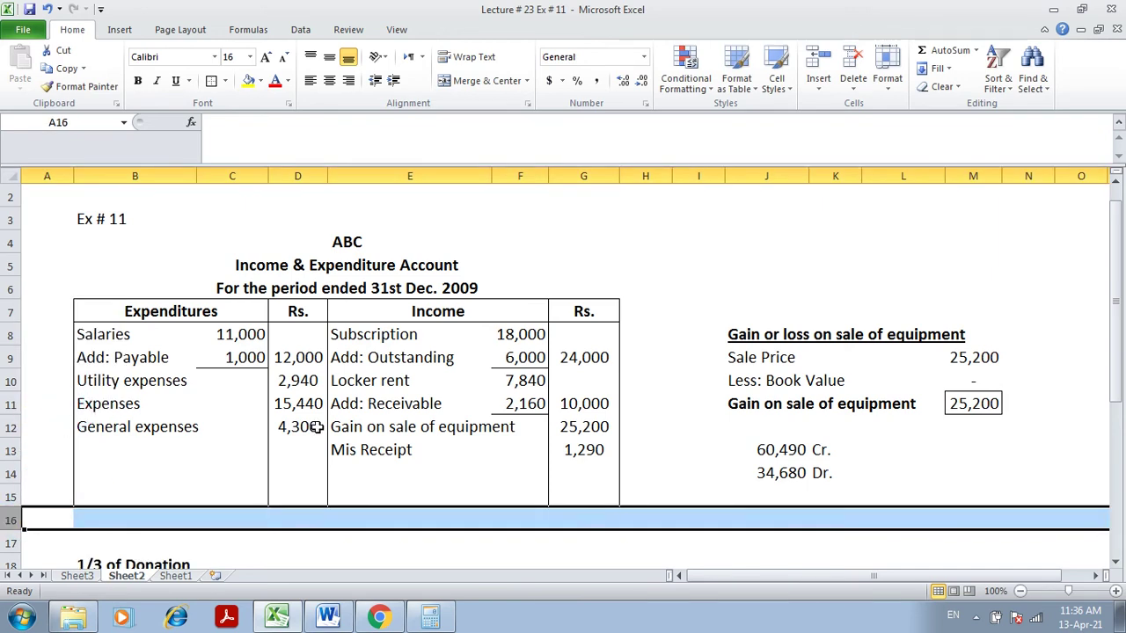
- Fill both column totals, D15 and G15, with a reference to the income total in J13
left_click(304, 493)
type("=")
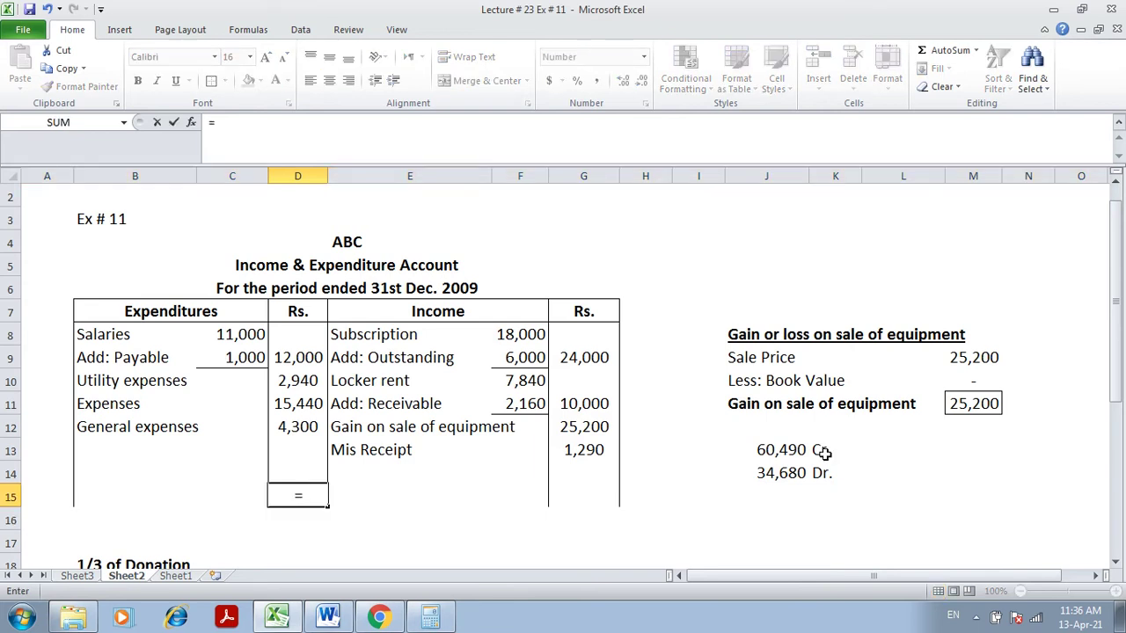
left_click(789, 450)
key("Return")
key("Right")
key("Right")
type("=")
left_click(789, 450)
key("Return")
- Give the total cells D15 and G15 an outside border
left_click(301, 495)
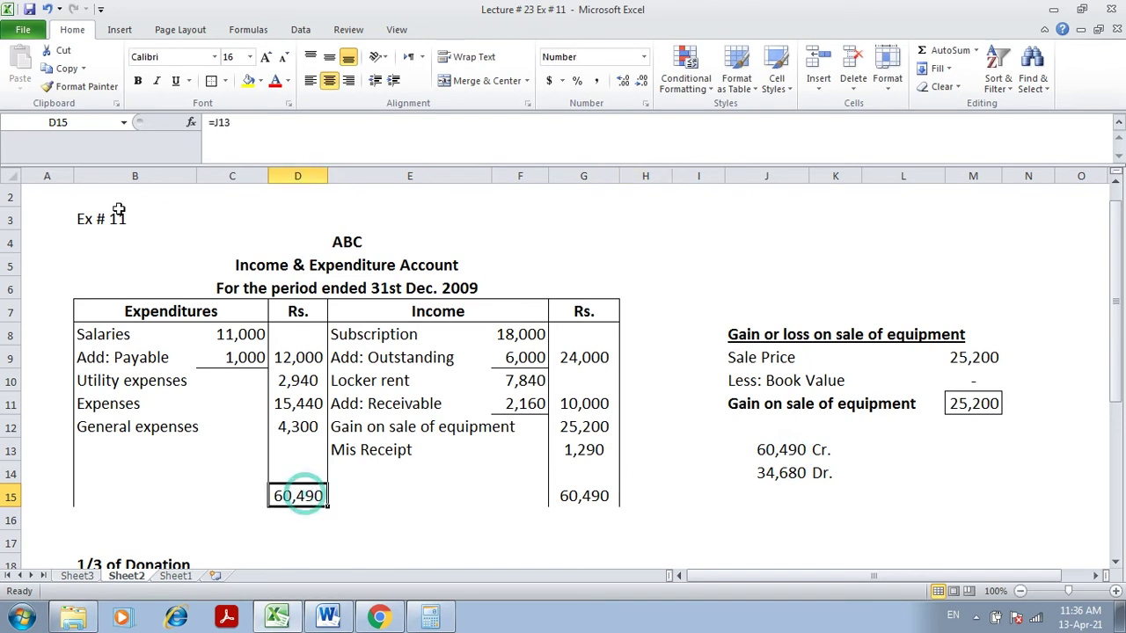
left_click(211, 80)
key("Right")
key("Right")
key("Right")
left_click(211, 80)
- Calculate the difference J13-J14 in J15 and give the cell an outside border
left_click(764, 494)
type("=")
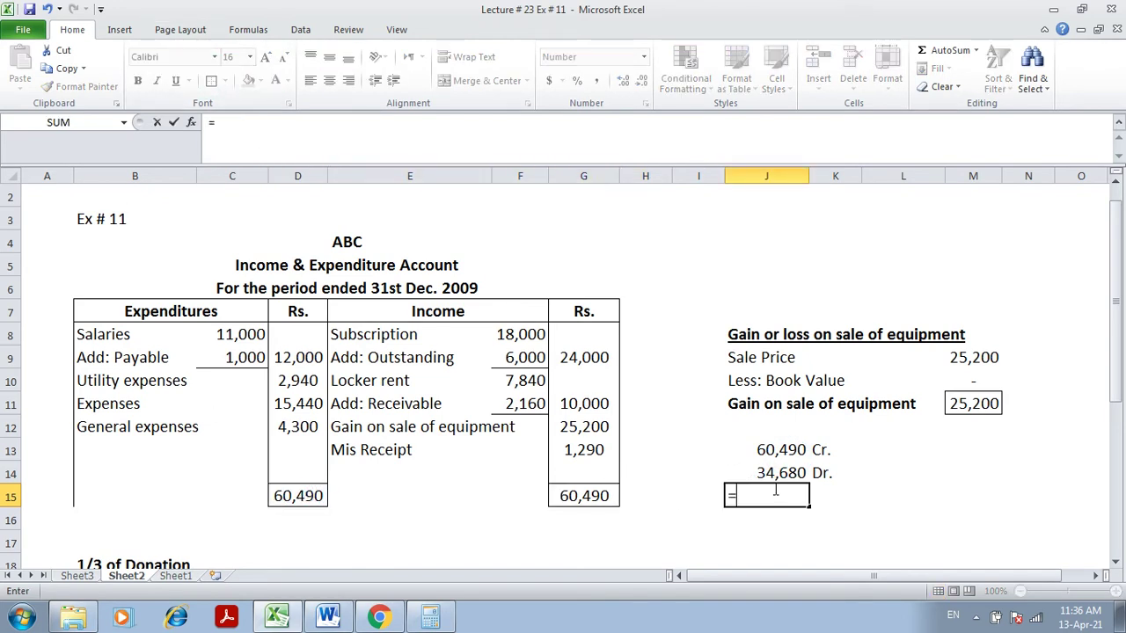
left_click(774, 455)
type("-")
left_click(770, 472)
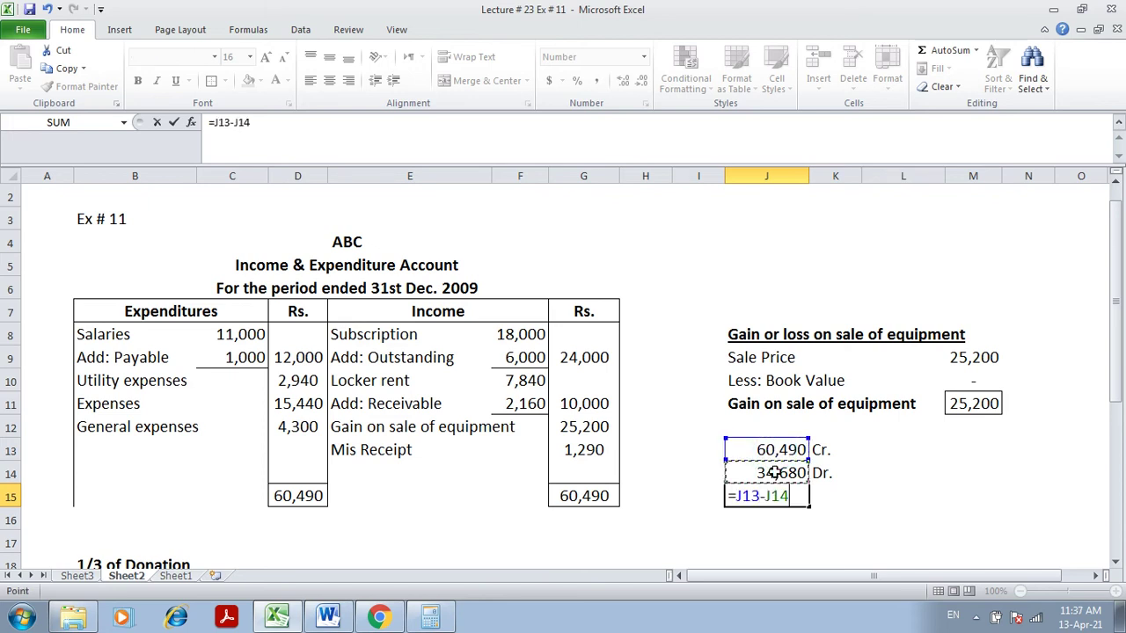
key("Tab")
left_click(761, 496)
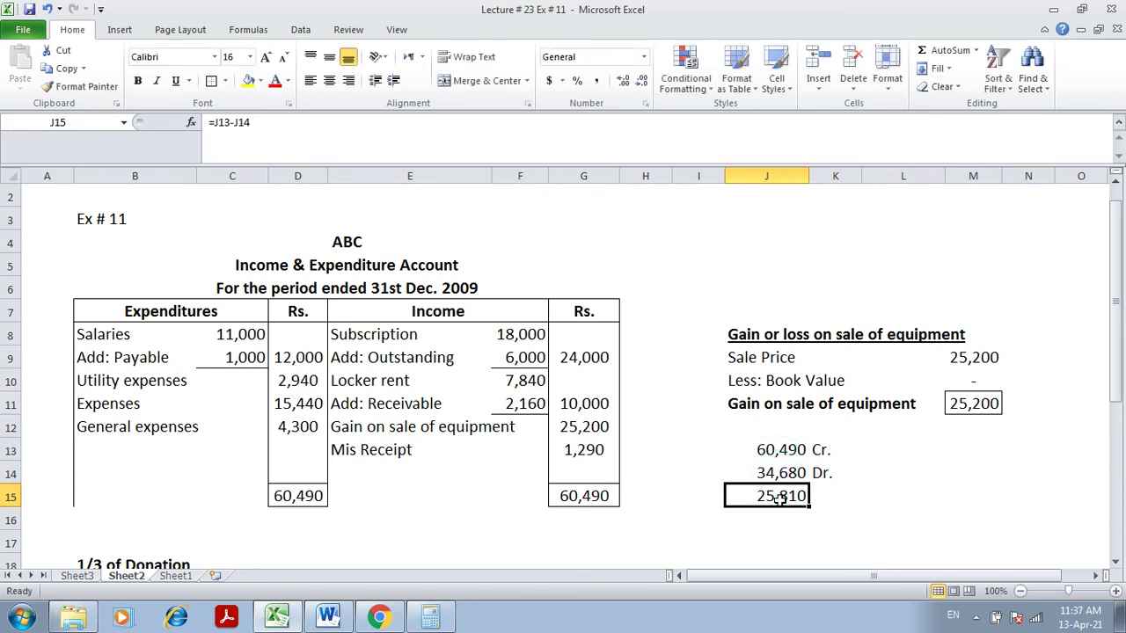
left_click(214, 80)
- Link D13 to the difference in J15 and label the line "Surplus" in B13
left_click(300, 449)
type("=")
left_click(781, 498)
key("Return")
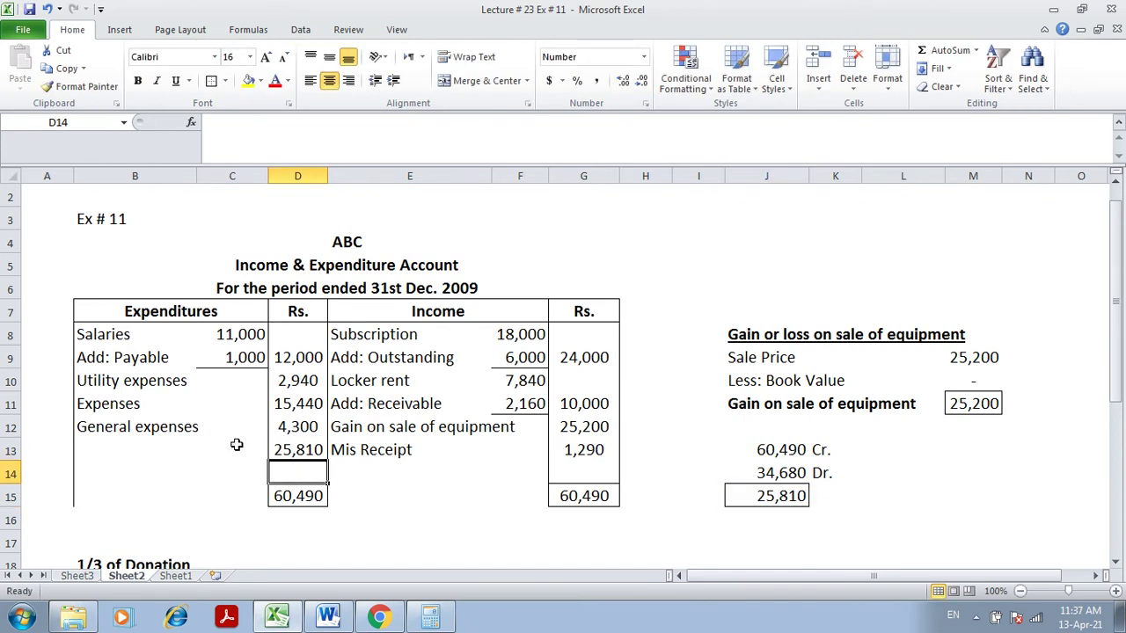
left_click(129, 445)
type("Surplus")
key("Return")
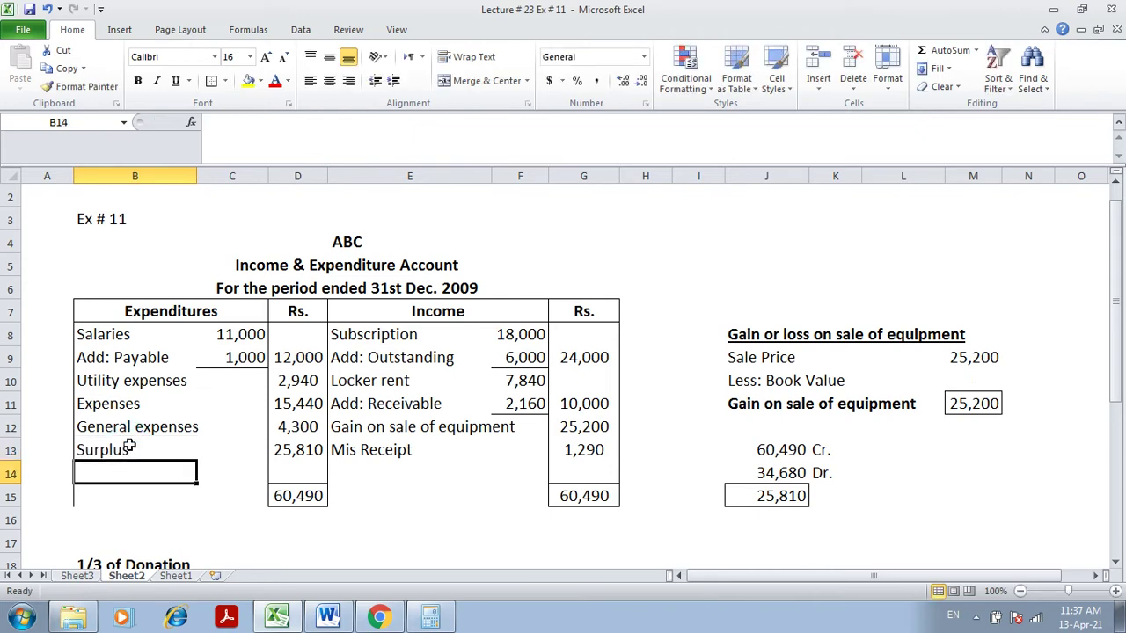
- Close the account table with a bottom border along its totals row, B15:G15
left_click(113, 494)
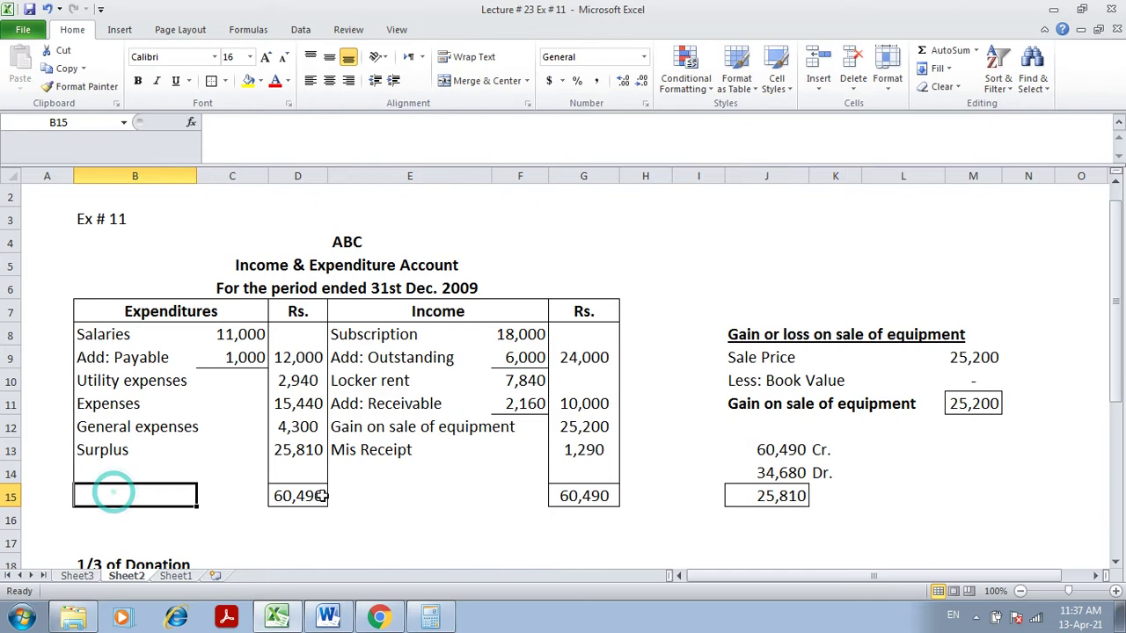
left_click(560, 498, "shift")
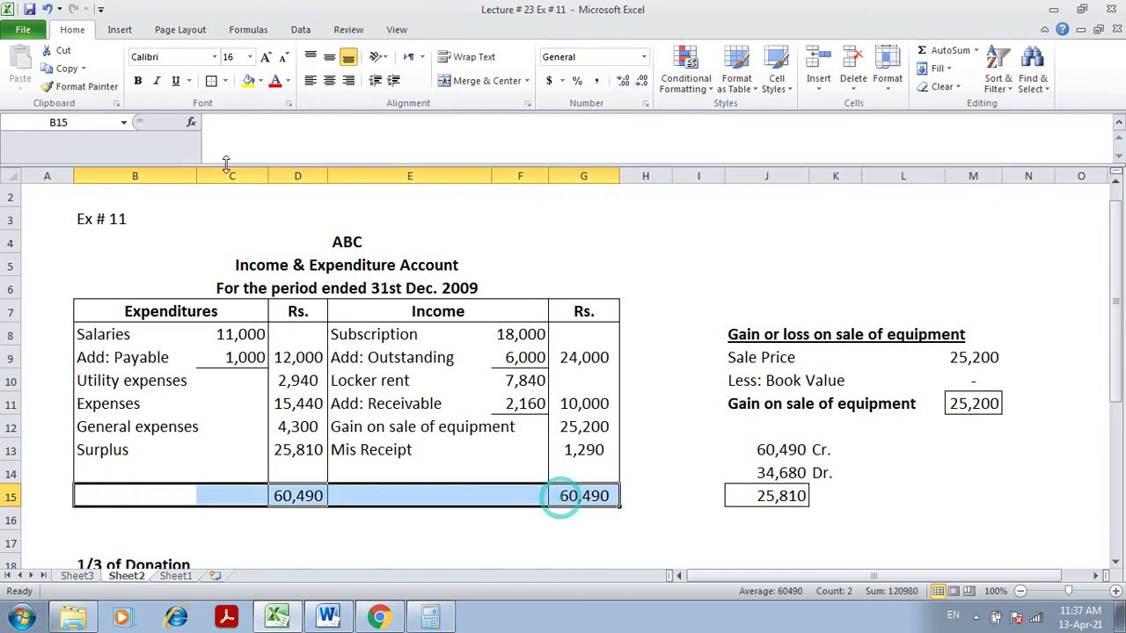
left_click(226, 80)
left_click(244, 118)
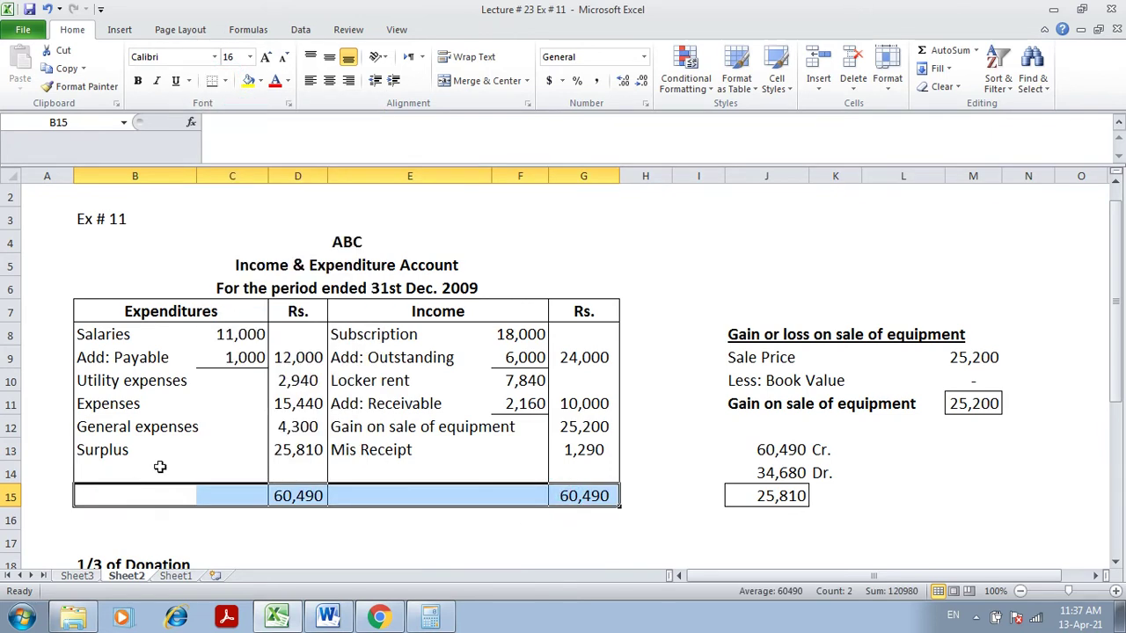
- Delete rows 18 to 26 containing the old donation and furniture sale workings below the account
left_click(1118, 563)
mouse_move(11, 473)
left_mouse_down()
mouse_move(10, 528)
mouse_move(11, 471)
left_mouse_up()
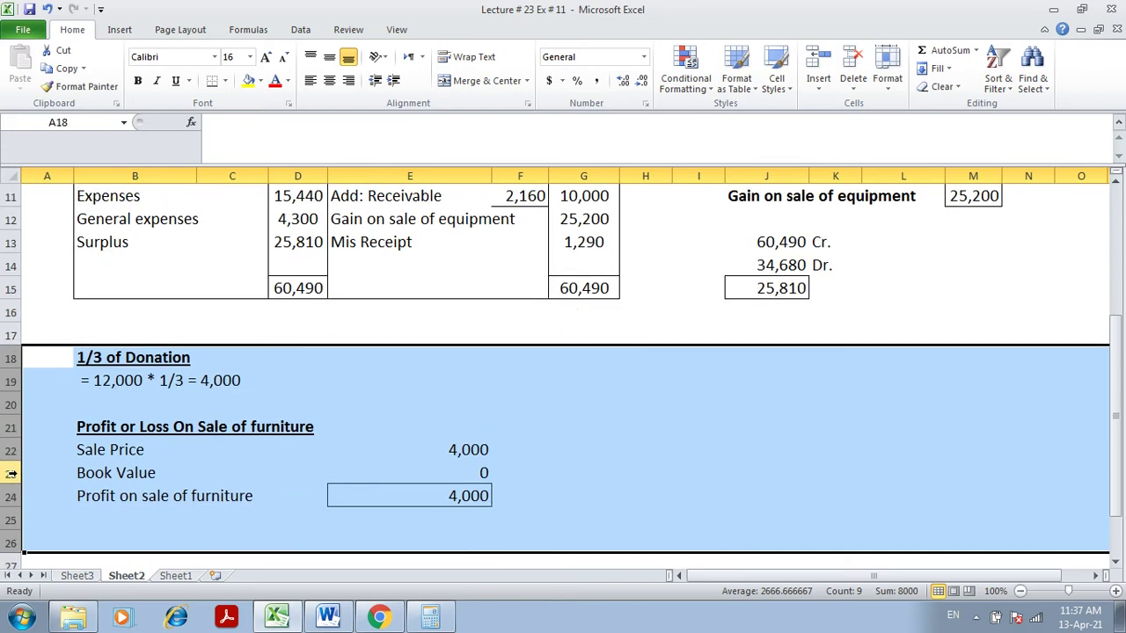
right_click(11, 405)
left_click(64, 304)
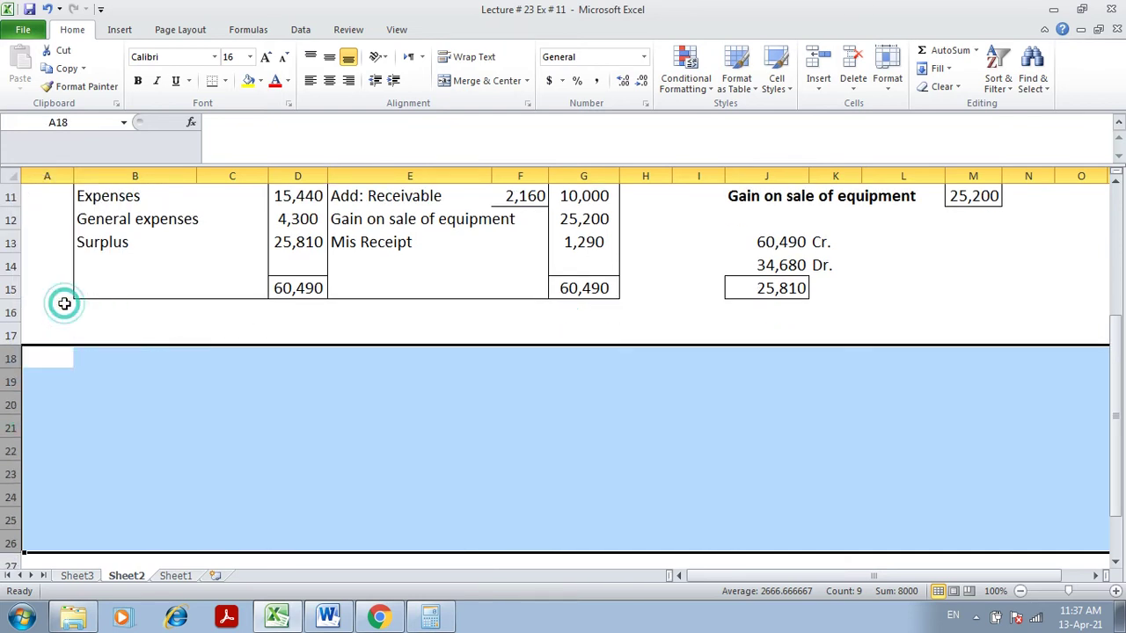
- Copy the whole Income & Expenditure Account, B4:G15, and paste it below starting at B19
key("ctrl+Home")
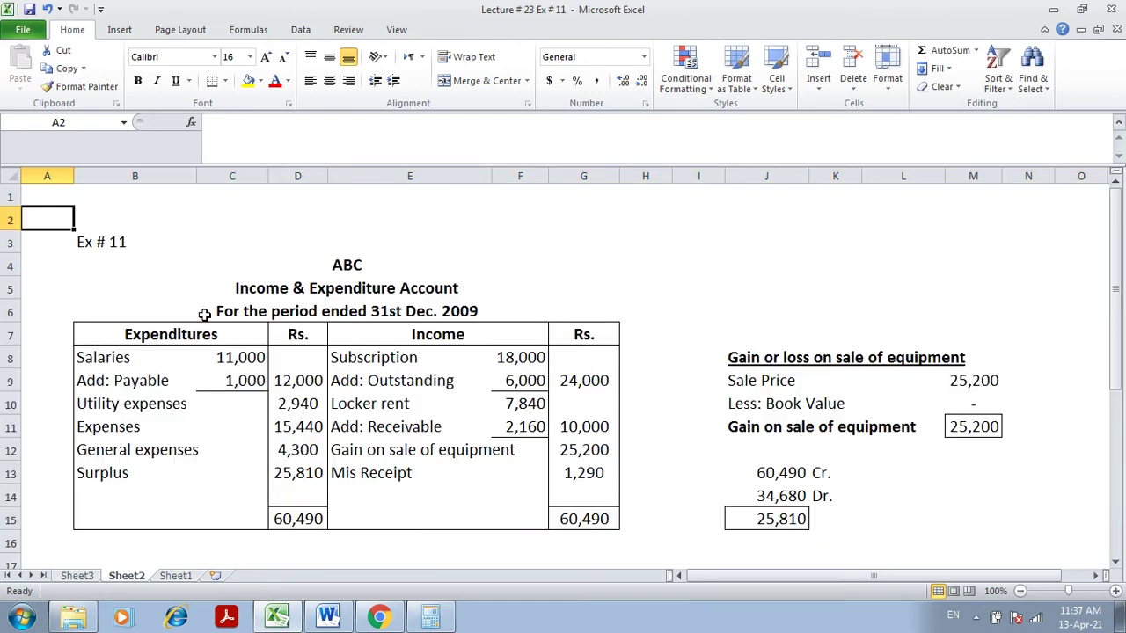
left_click(251, 267)
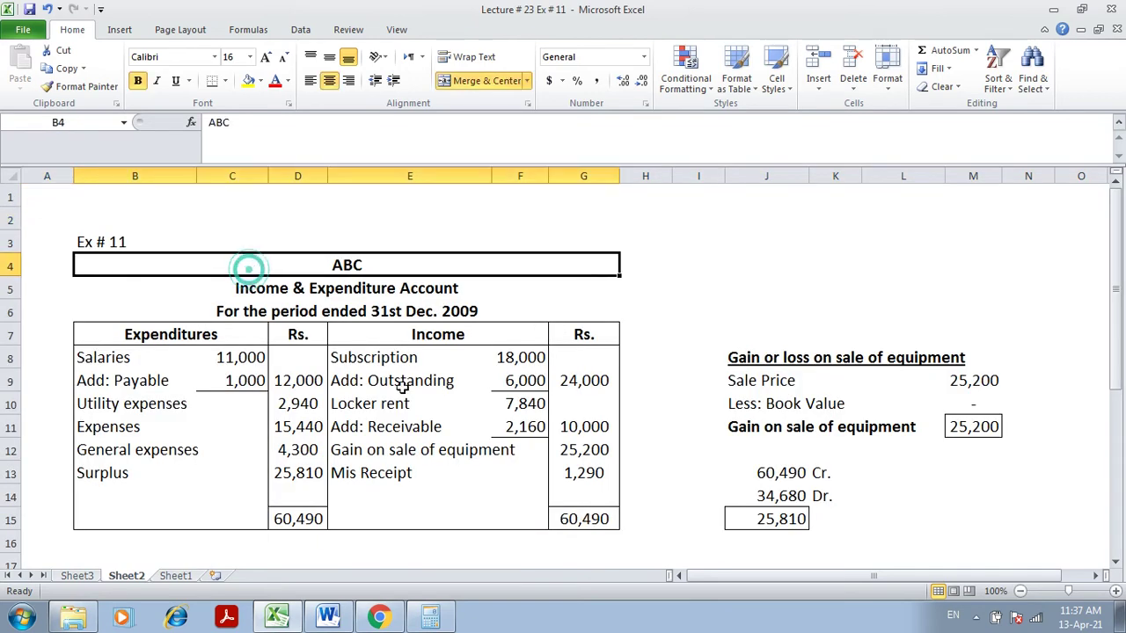
left_click(589, 517, "shift")
key("ctrl+c")
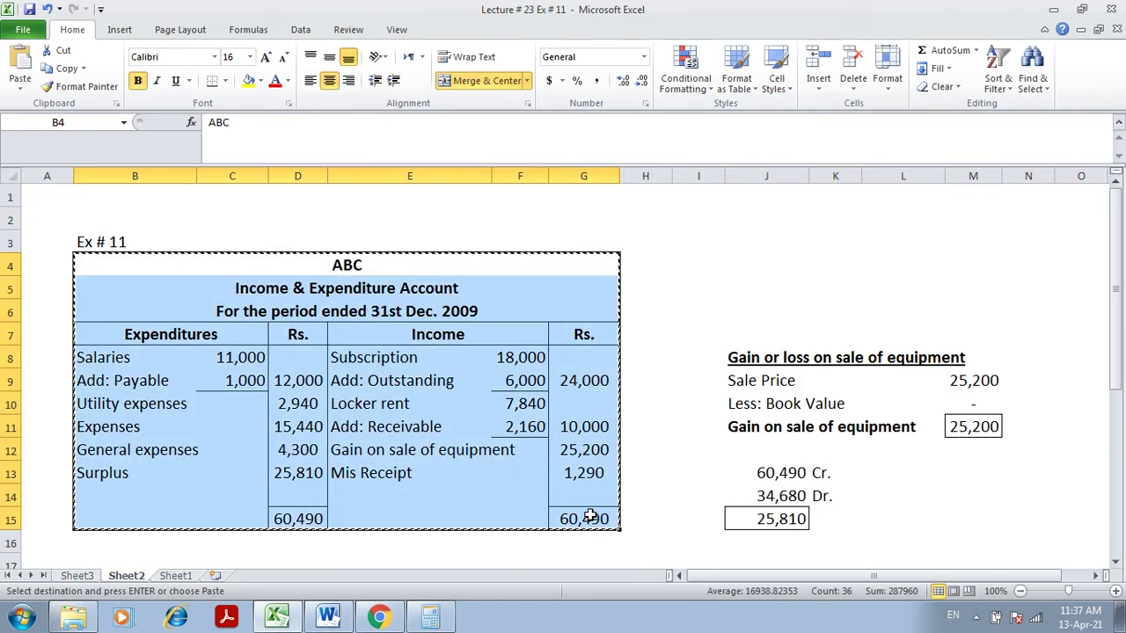
left_click(109, 557)
scroll(109, 558, "down", 1)
left_click(109, 558)
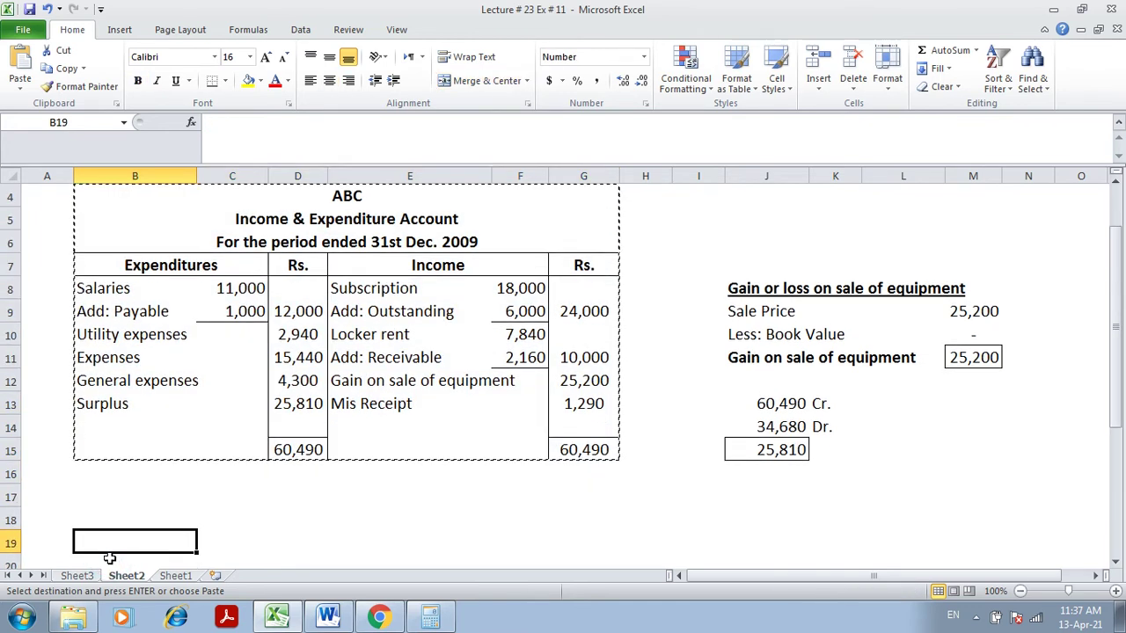
key("ctrl+v")
key("Escape")
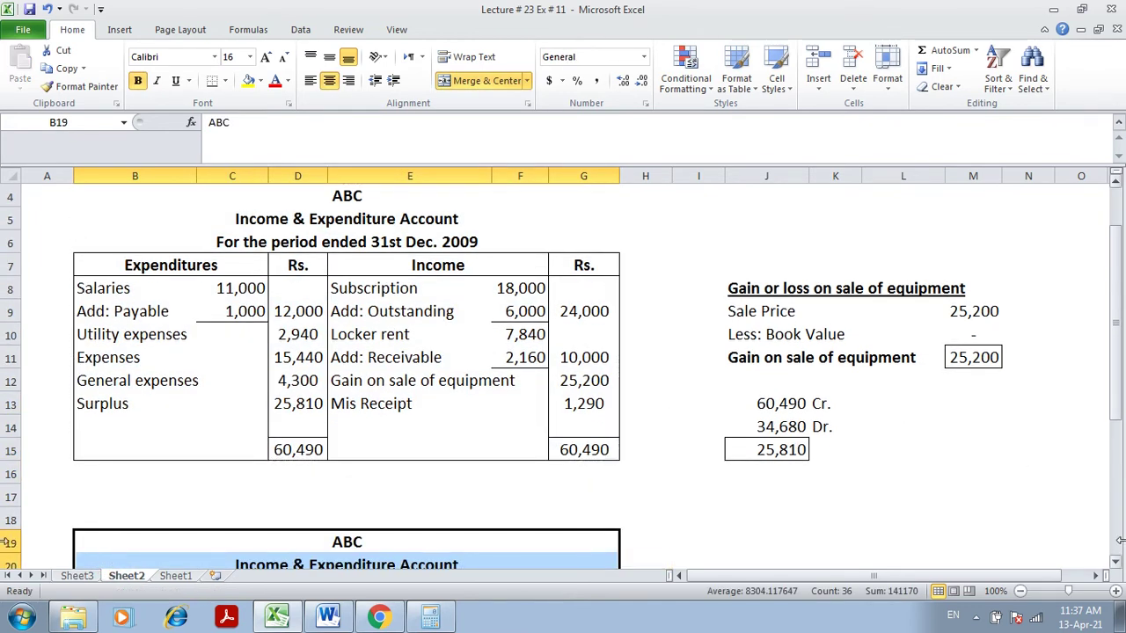
scroll(1117, 550, "down", 3)
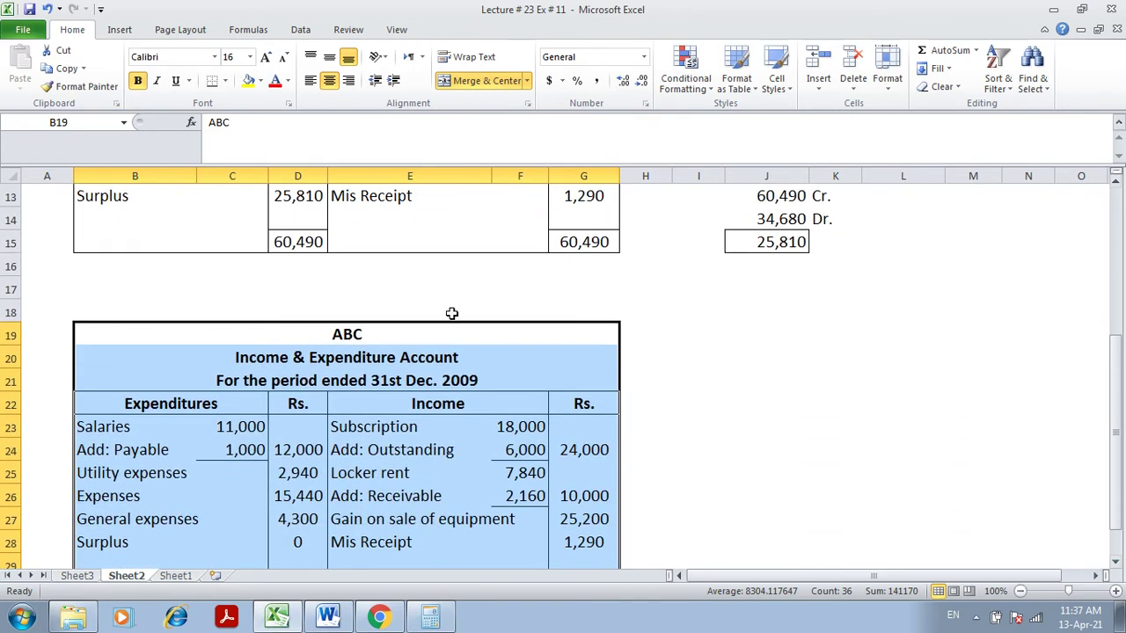
- Retitle the copied statement "Balance Sheet" in B20 and "As on 31st Dec. 2017" in B21, checking the date in the Word exercise
left_click(299, 359)
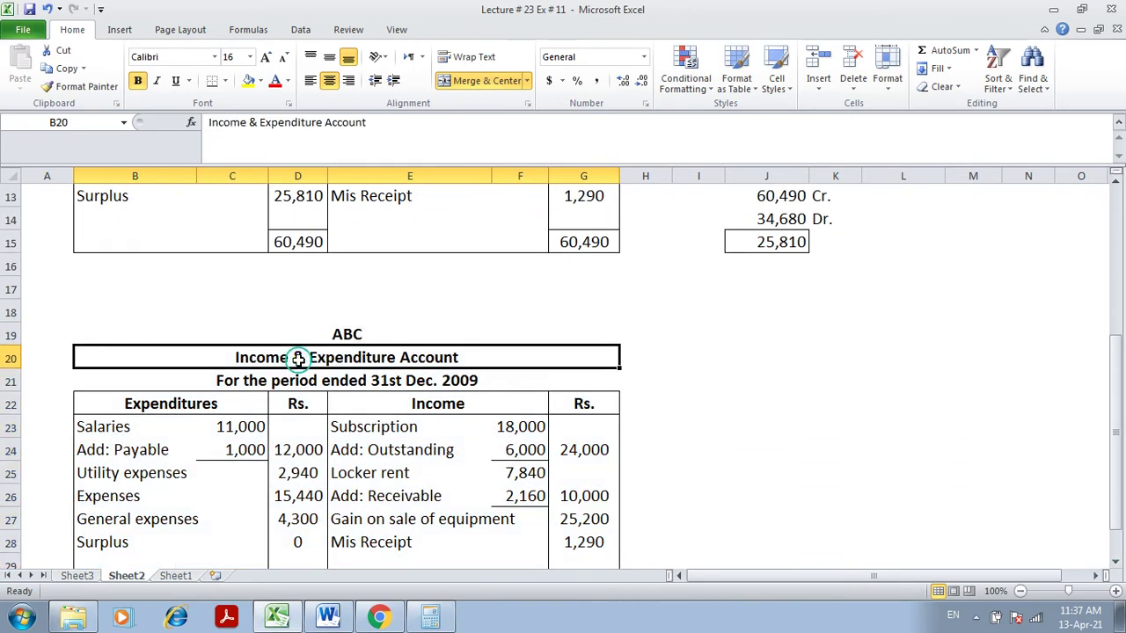
type("Balance Sheet")
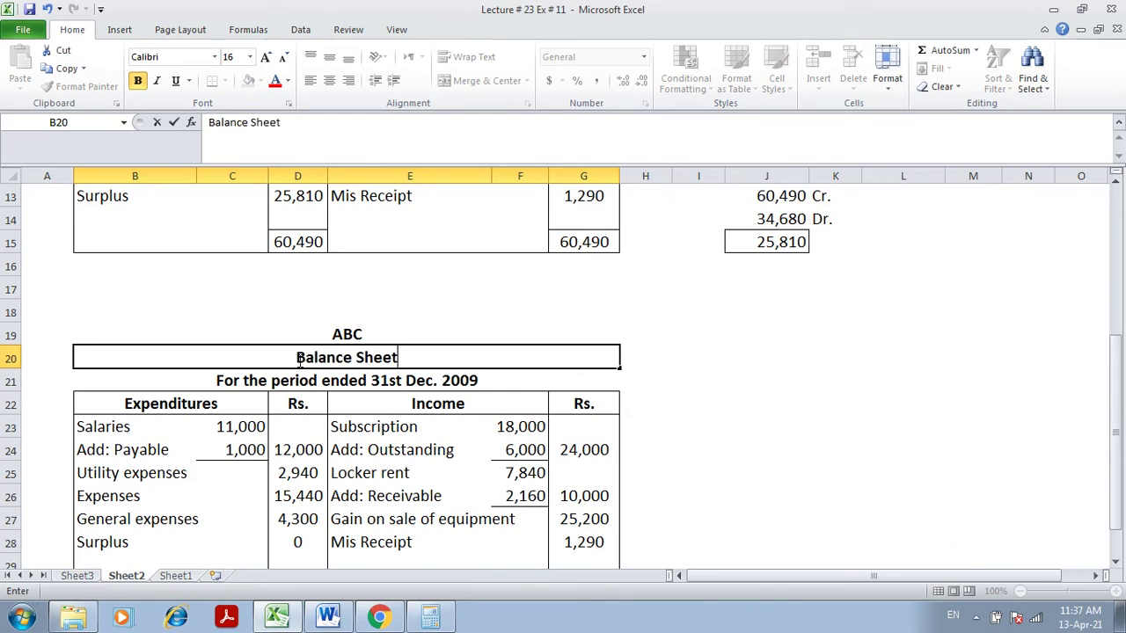
key("Return")
type("As ")
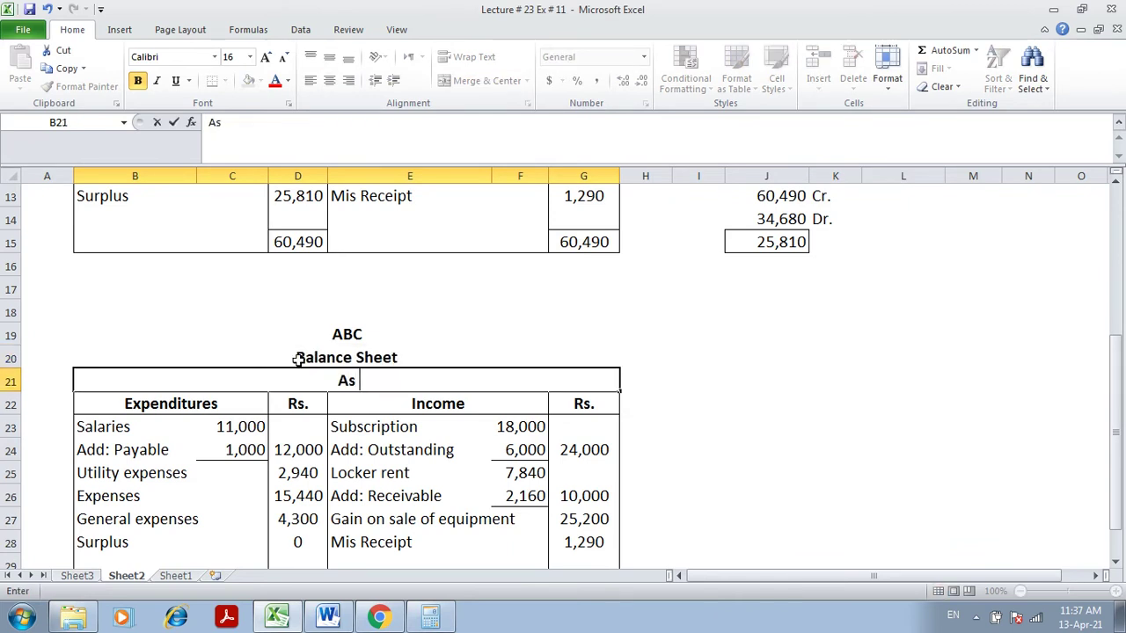
type("on 31st")
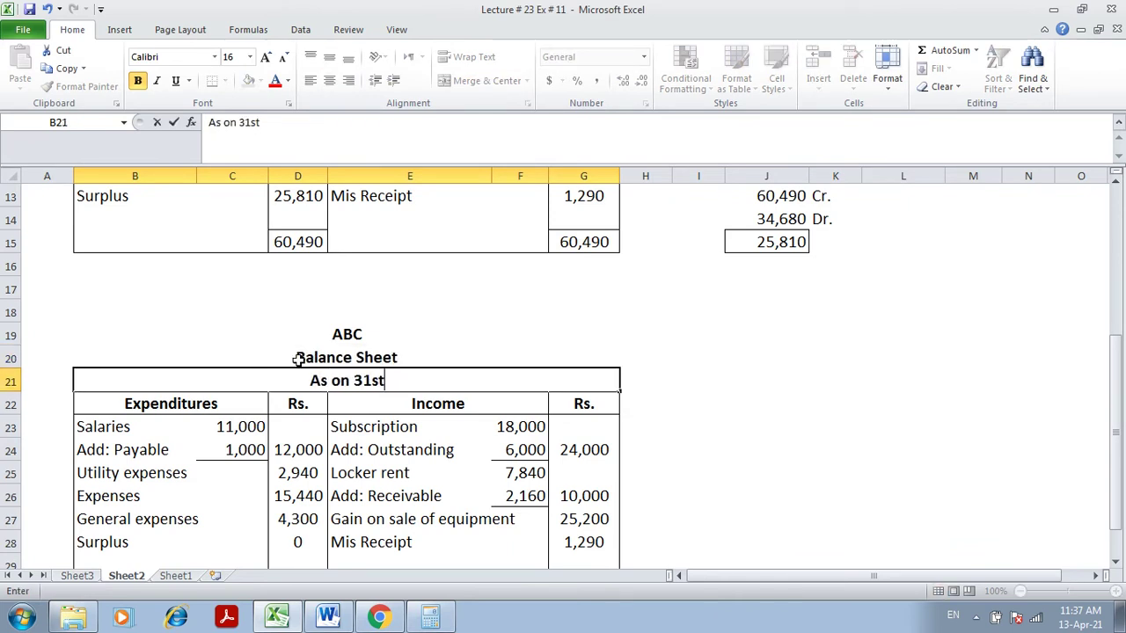
left_click(330, 617)
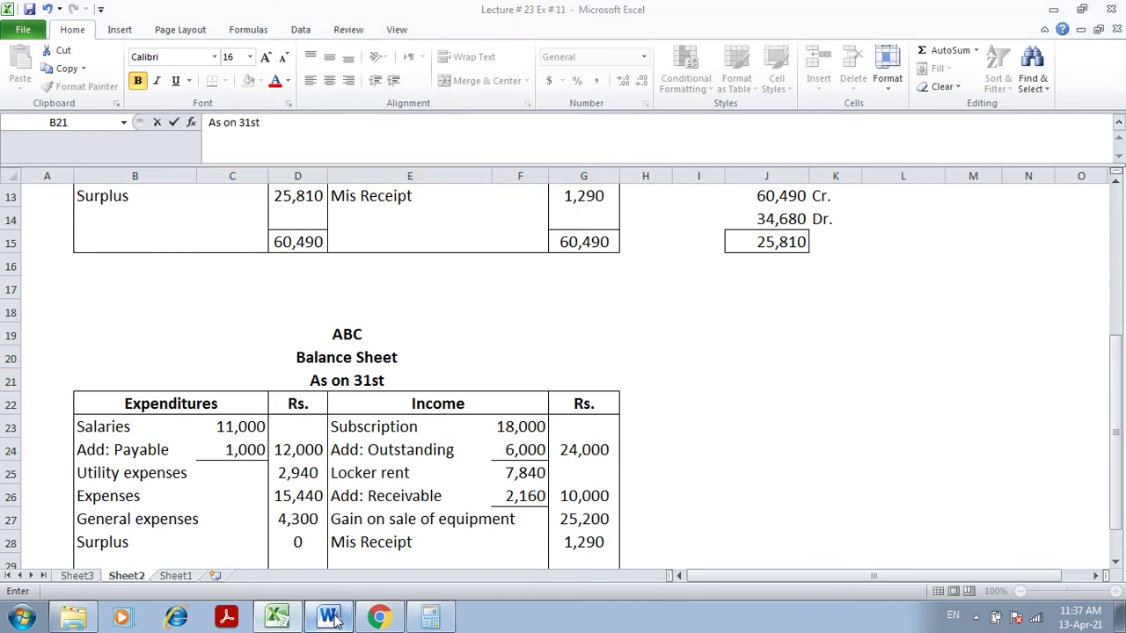
left_click(287, 619)
type("Dec. 2017")
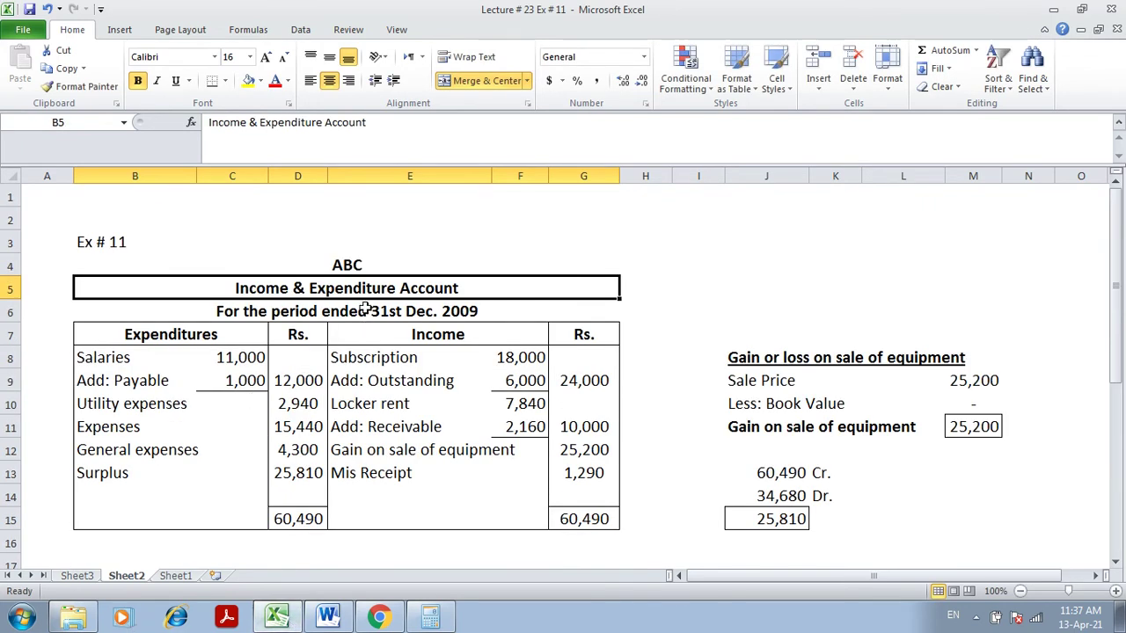
left_click(365, 309)
key("F2")
key("BackSpace")
key("BackSpace")
type("17+")
key("Page_Down")
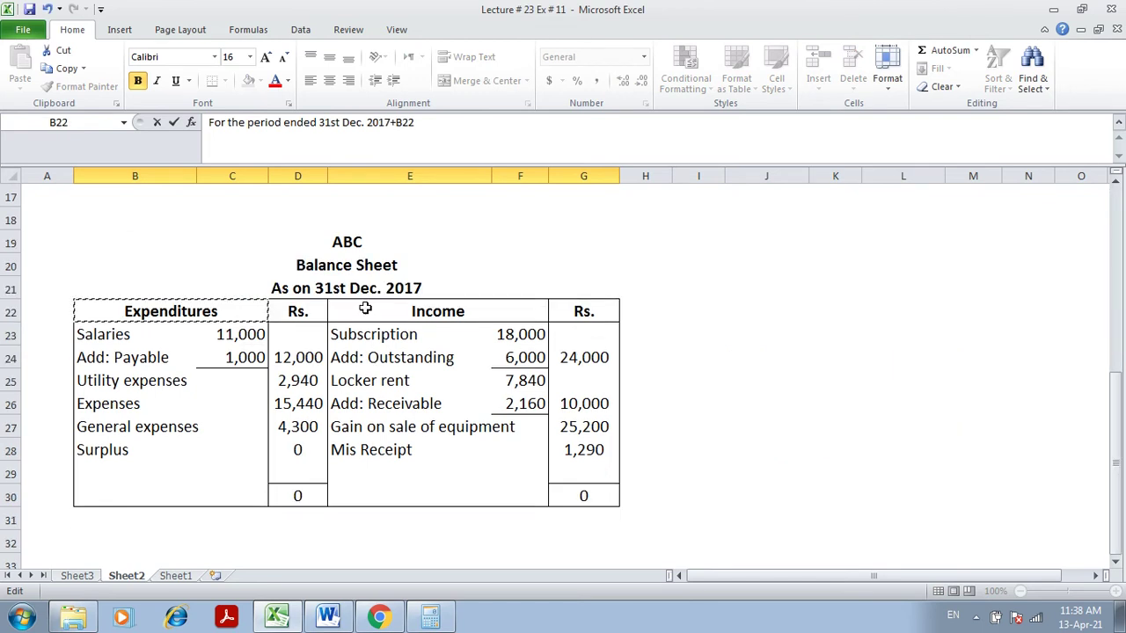
key("Escape")
key("Page_Down")
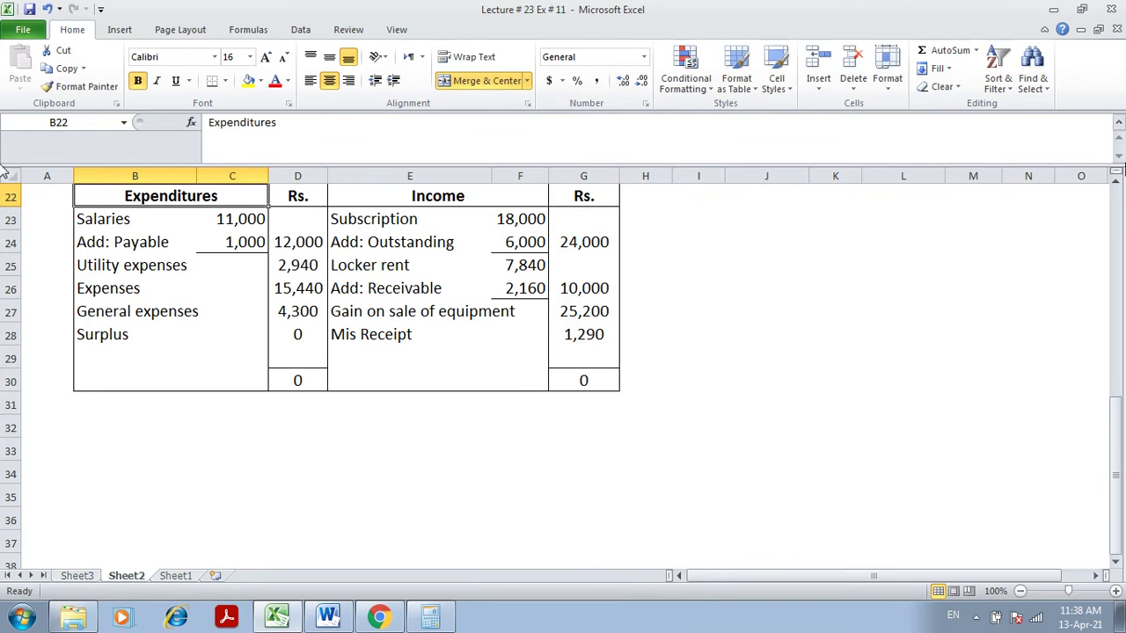
- Clear the copied account entries and totals from B23:G30 in the Balance Sheet table
scroll(1109, 185, "up", 3)
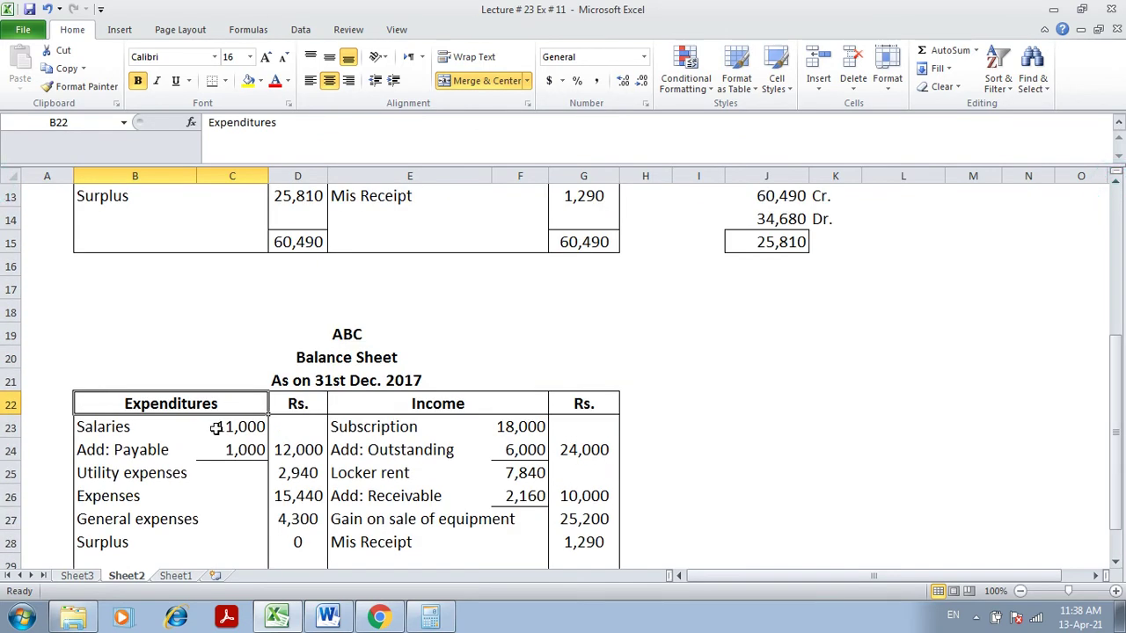
left_click(132, 427)
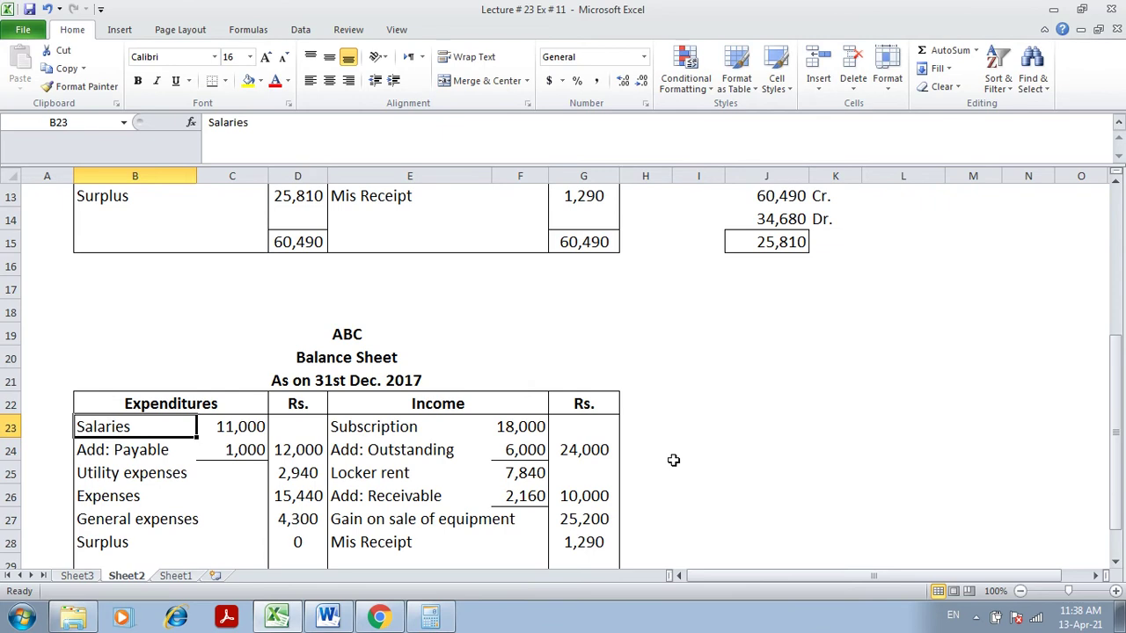
key("shift+Right")
key("shift+Right")
key("shift+Right")
key("shift+Right")
key("shift+Right")
key("shift+Down")
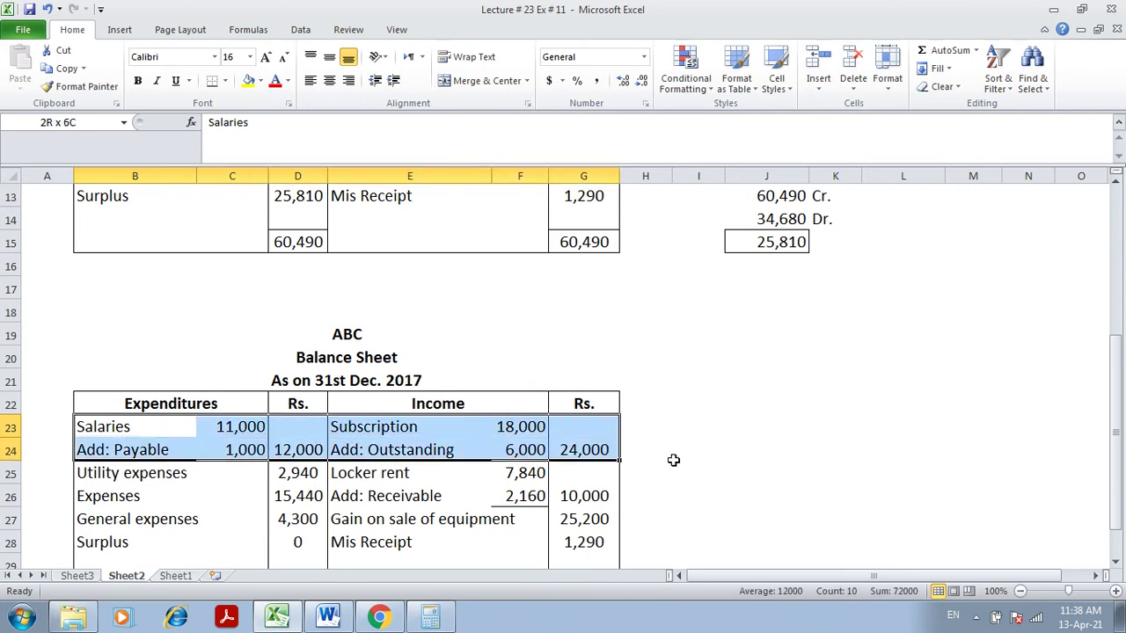
key("shift+Down")
key("shift+Down")
key("shift+Down")
key("shift+Down")
key("shift+Down")
key("shift+Down")
key("shift+Down")
key("shift+Down")
key("shift+Up")
key("shift+Up")
key("Delete")
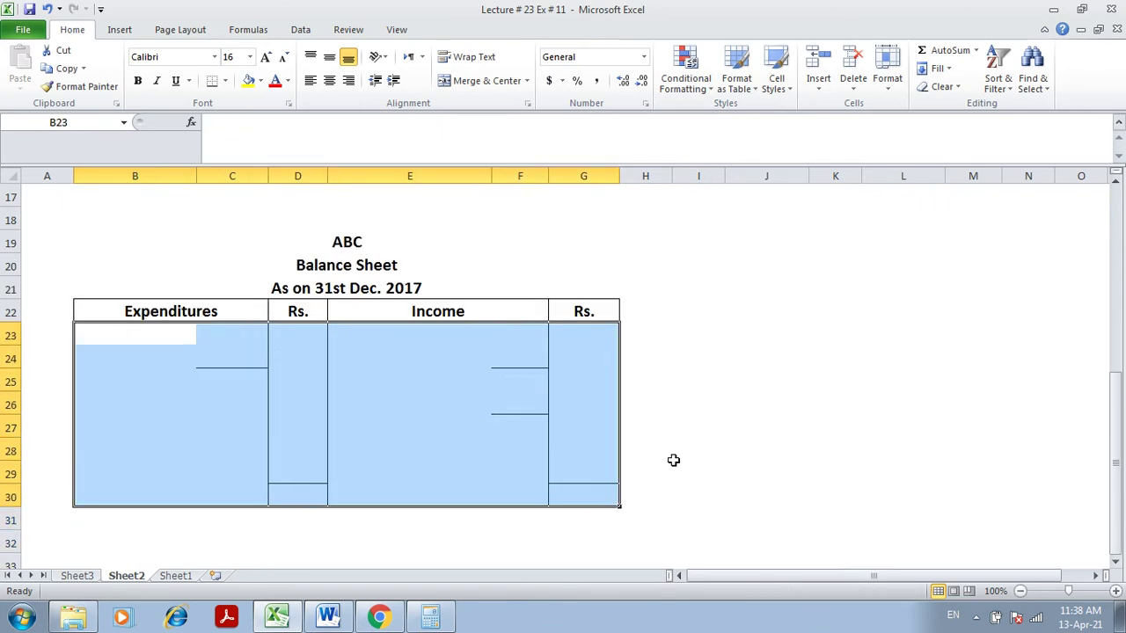
- Remove all borders from B23:G30 and apply outside borders around the range
left_click(226, 80)
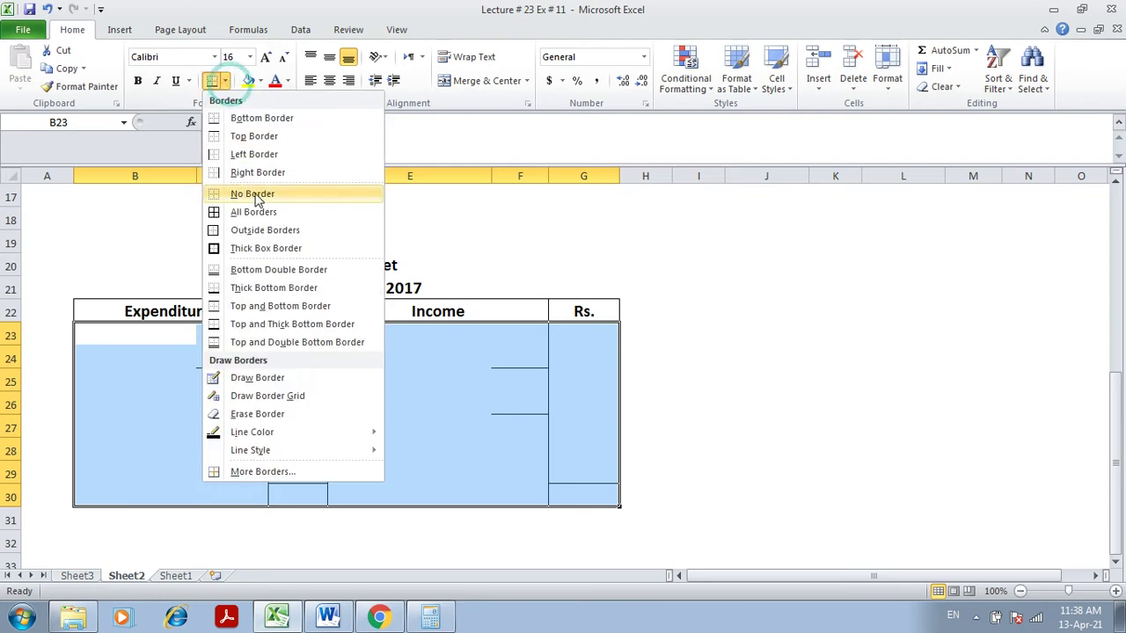
left_click(253, 191)
left_click(225, 80)
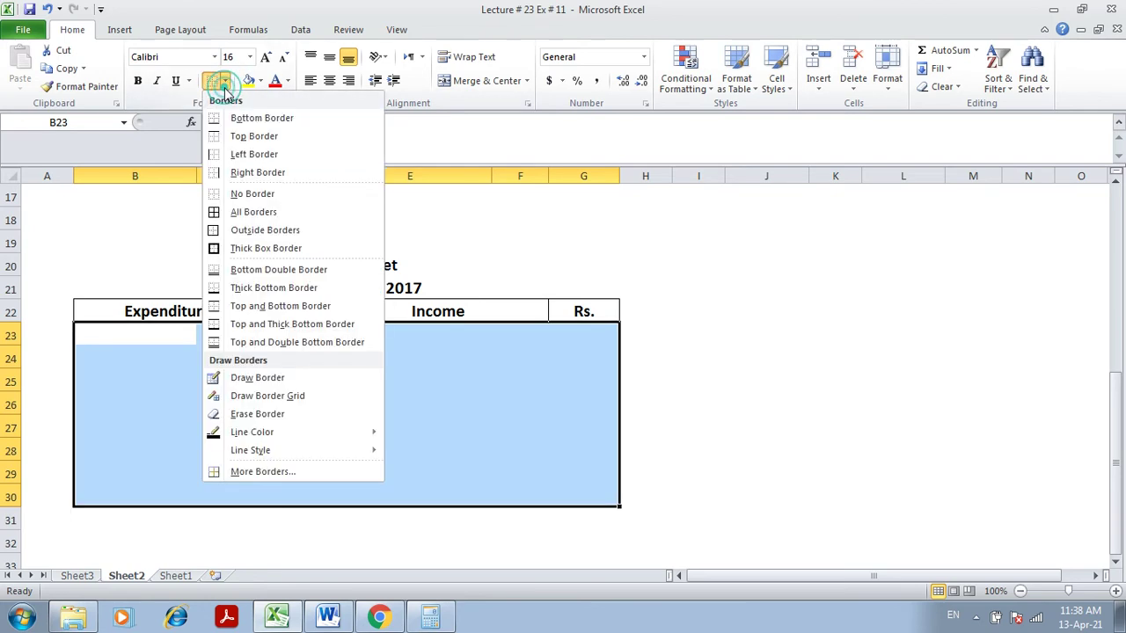
left_click(262, 230)
- Divide the Balance Sheet body with outside borders around B23:F30 and B23:D30
key("shift+Left")
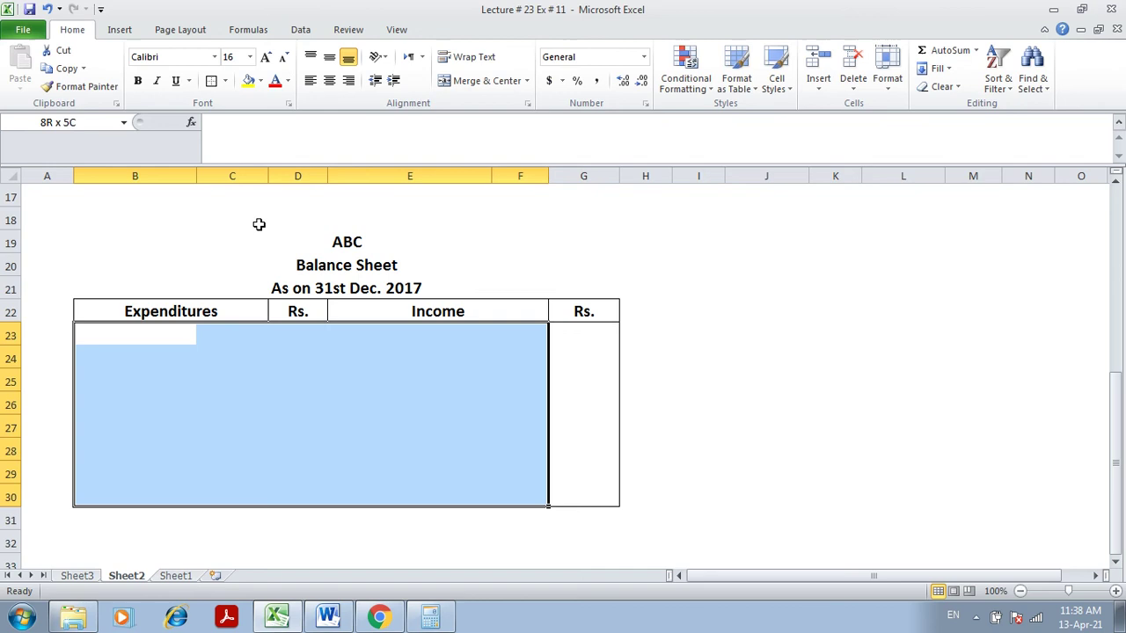
left_click(211, 81)
key("shift+Left")
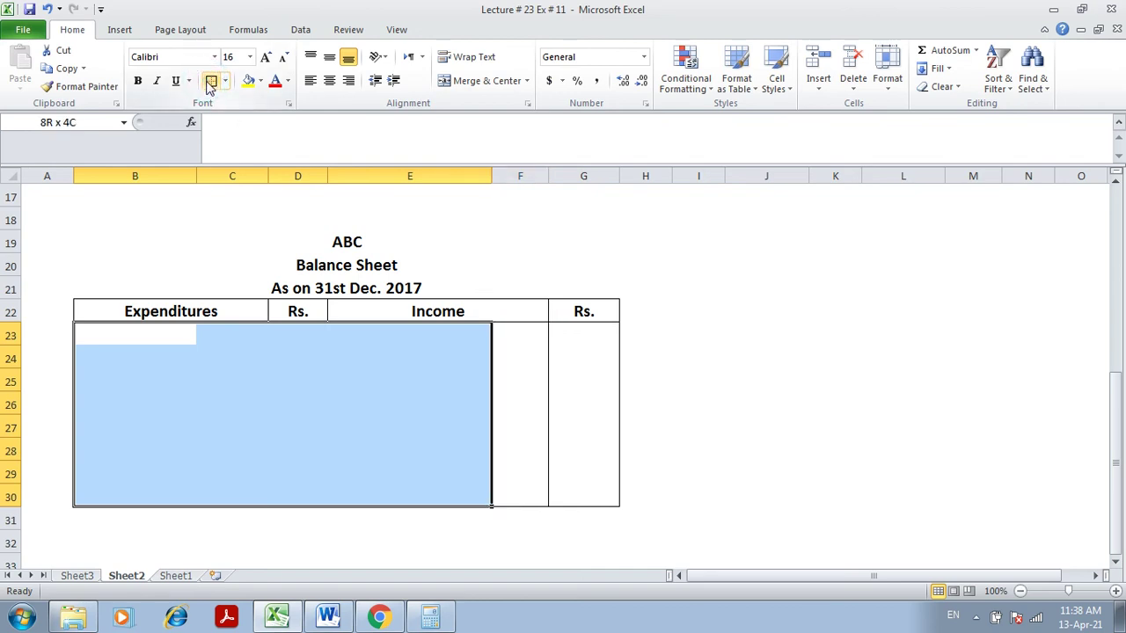
key("shift+Left")
left_click(211, 81)
key("shift+Left")
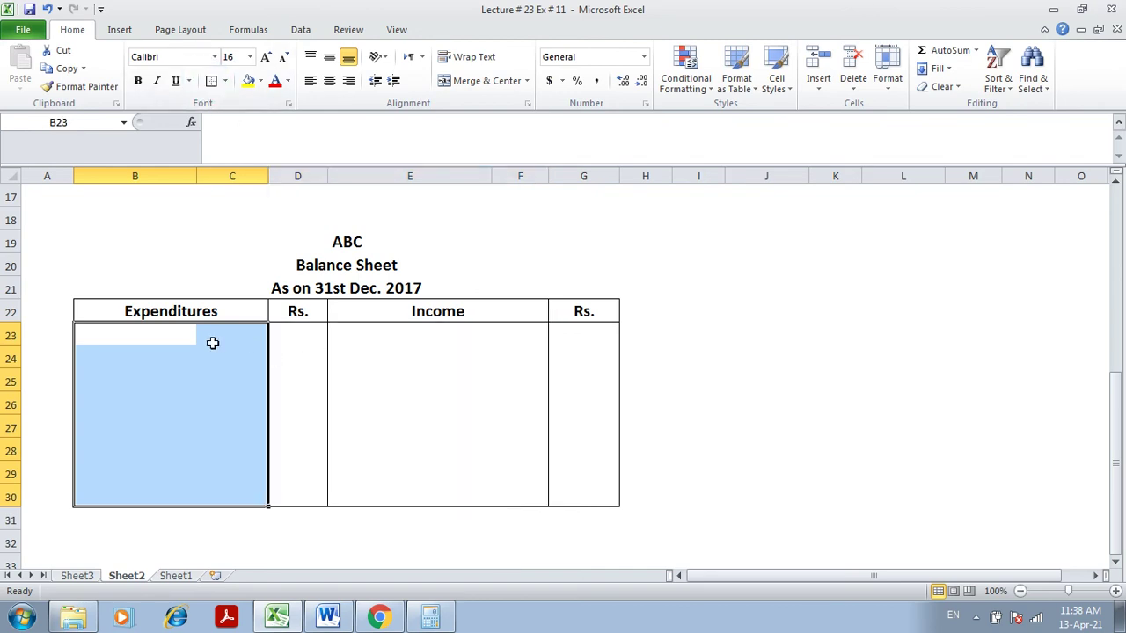
- Check the closing balance in the Word exercise, return to Excel and enter "Cash in hand" in B23 with 18,120 in D23
left_click(173, 338)
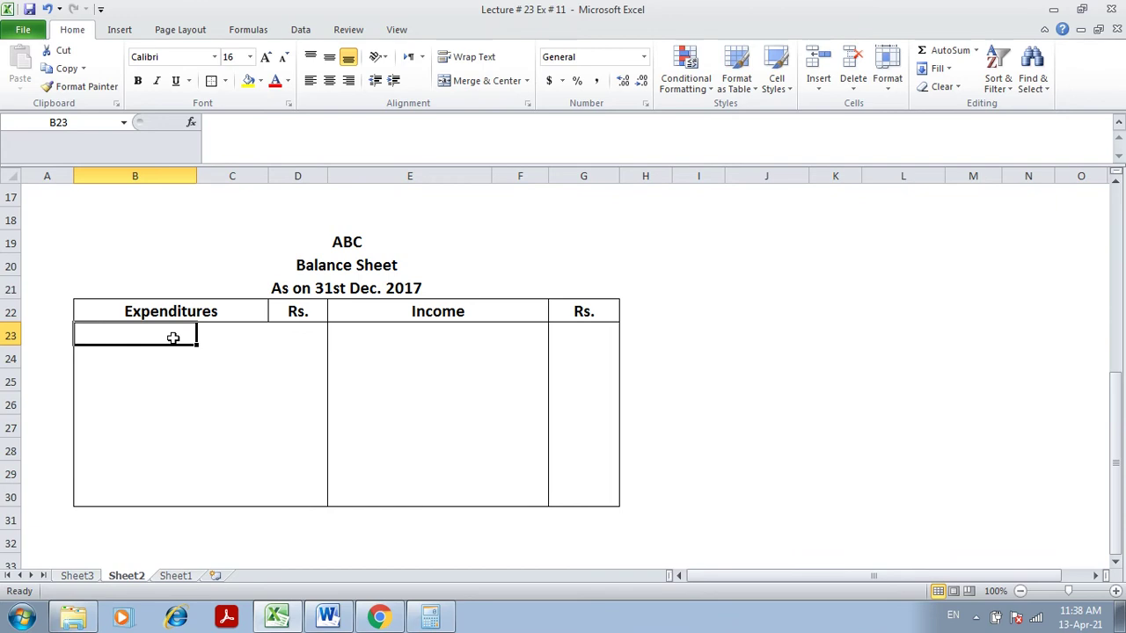
left_click(328, 616)
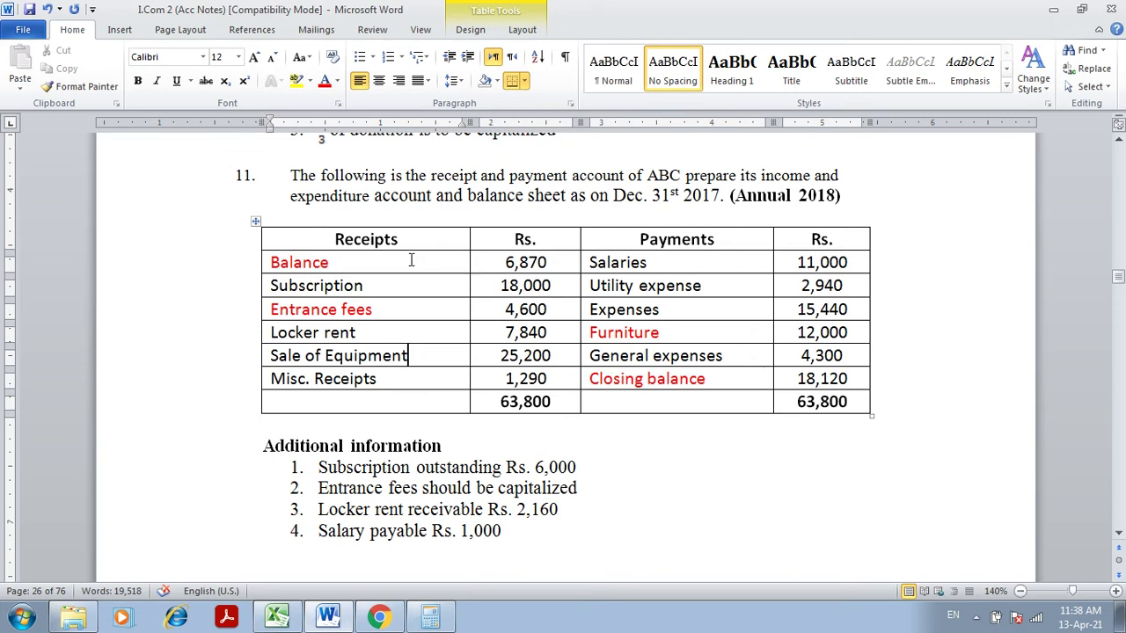
left_click(716, 379)
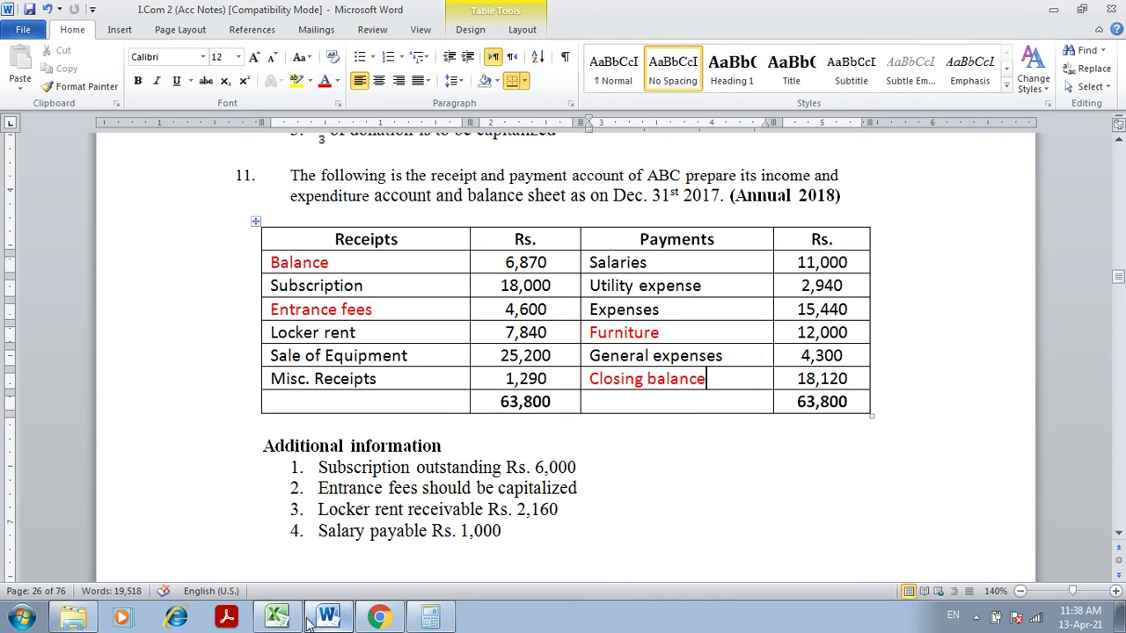
left_click(277, 617)
type("Cash in")
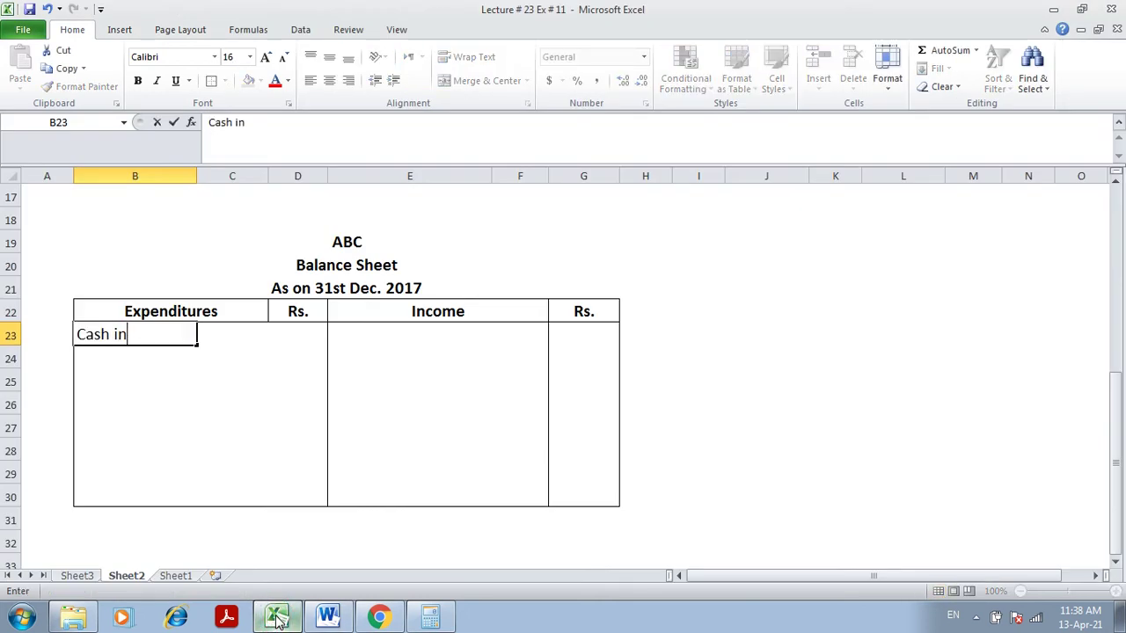
type(" hand")
key("Tab")
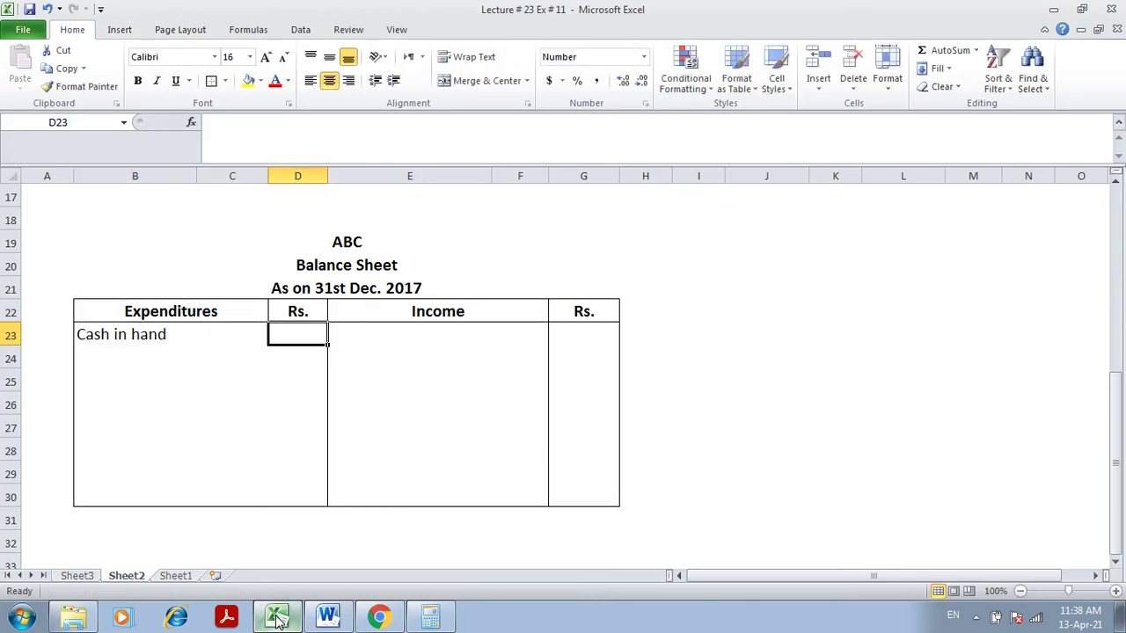
type("18,120")
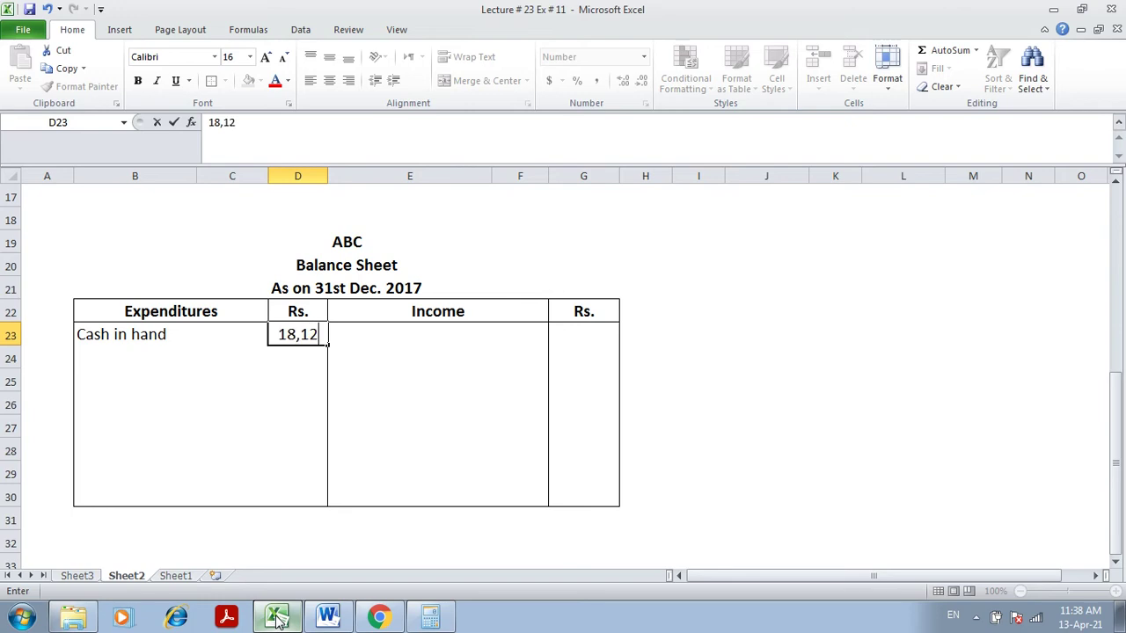
key("Return")
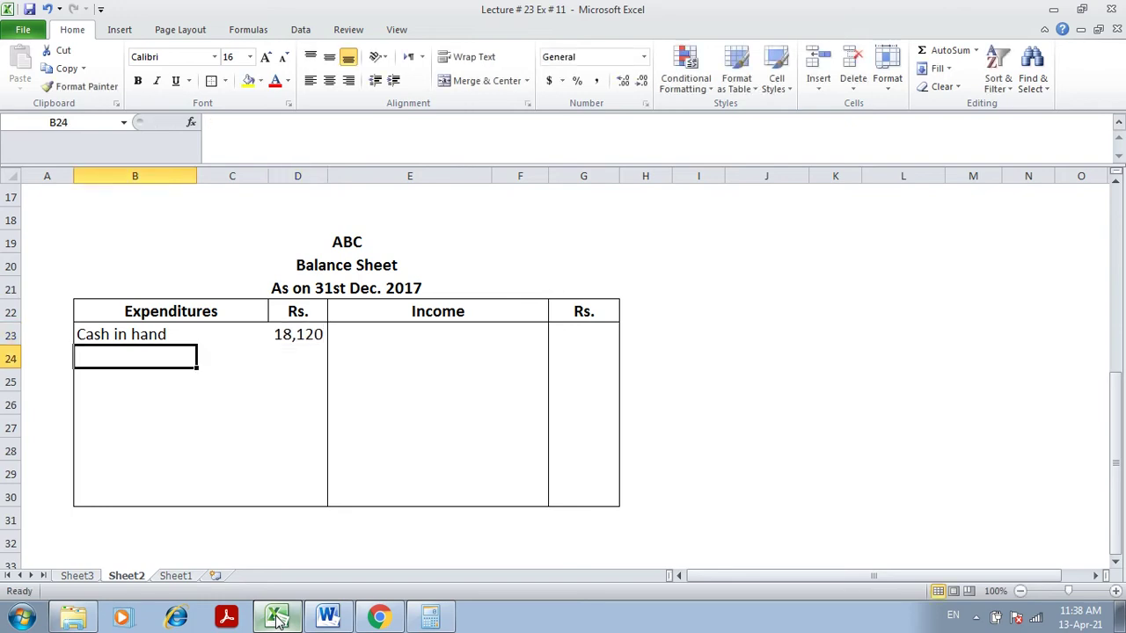
- Apply outside borders around the first amount column, D23:D30
left_click(297, 333)
left_click(296, 500, "shift")
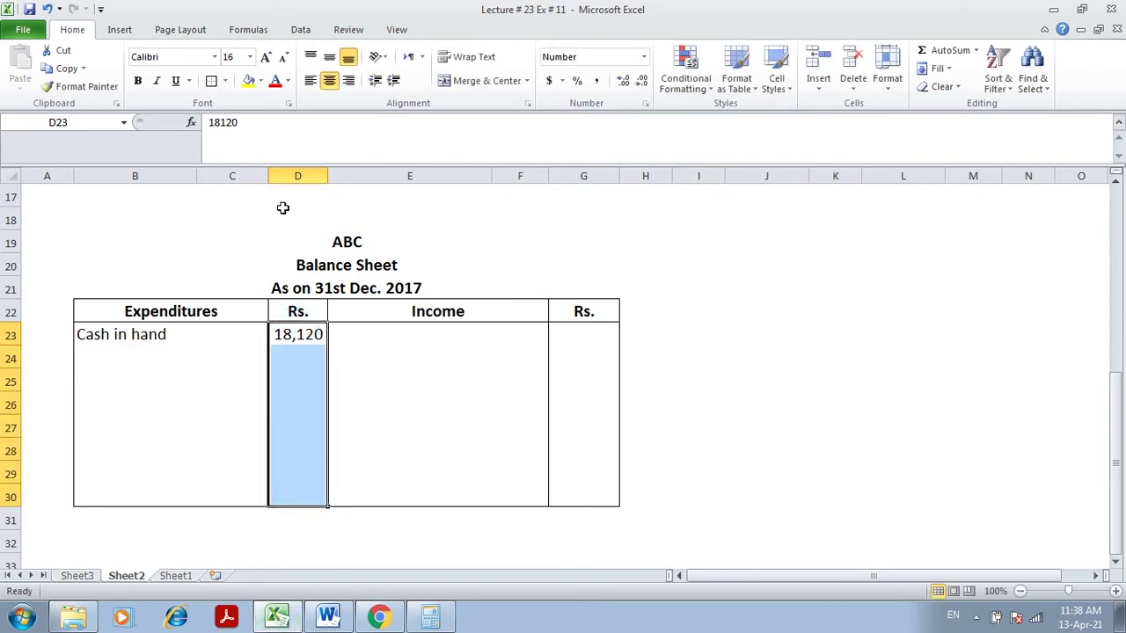
left_click(211, 80)
- Check the Word exercise and the outstanding subscription in the Income & Expenditure Account, and enter "Outstanding subscription" in B24 of the Balance Sheet
left_click(85, 359)
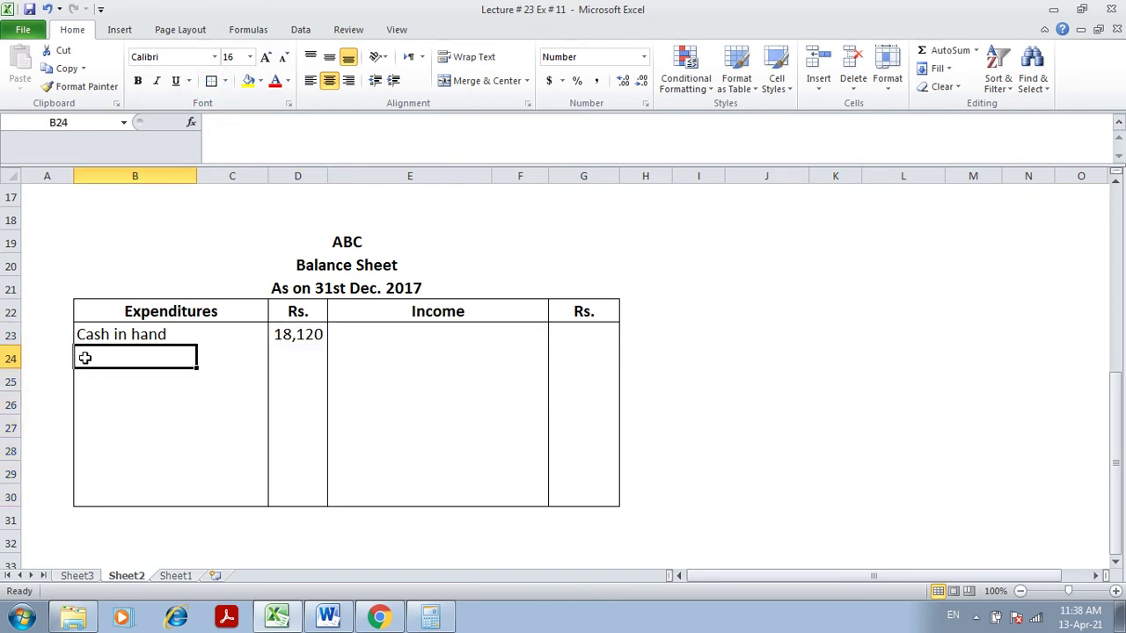
left_click(327, 616)
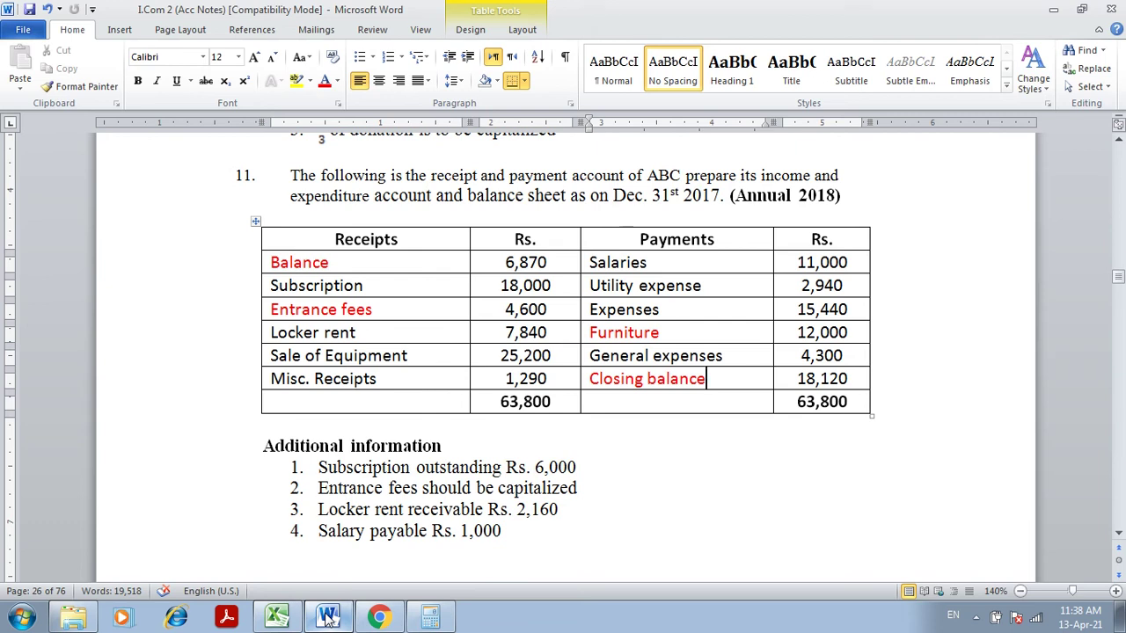
left_click(277, 617)
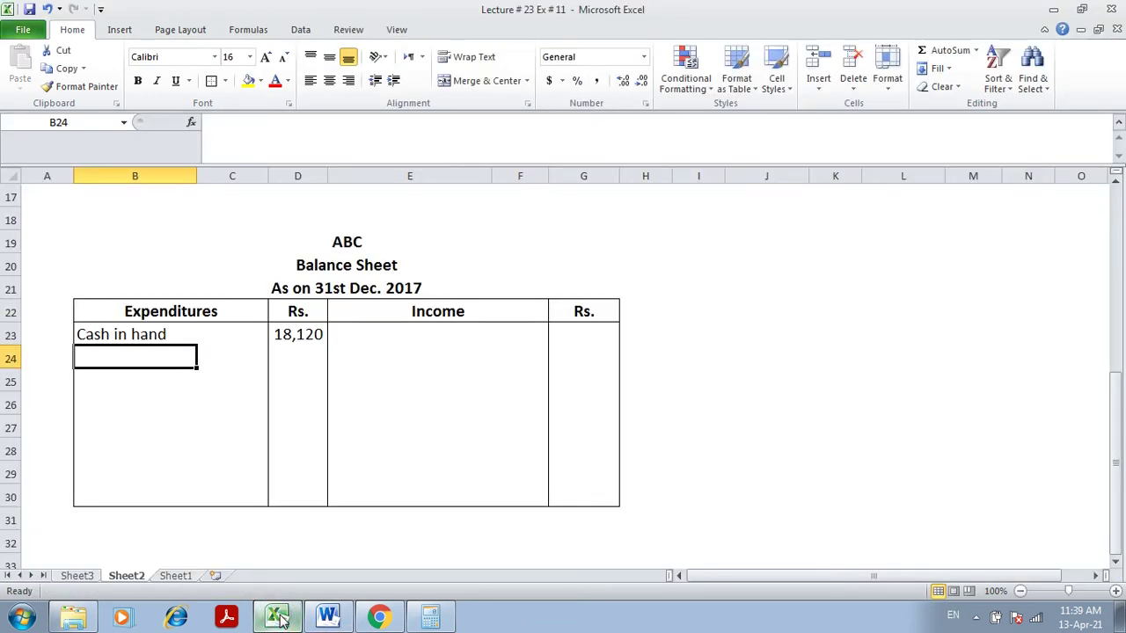
key("ctrl+Page_Down")
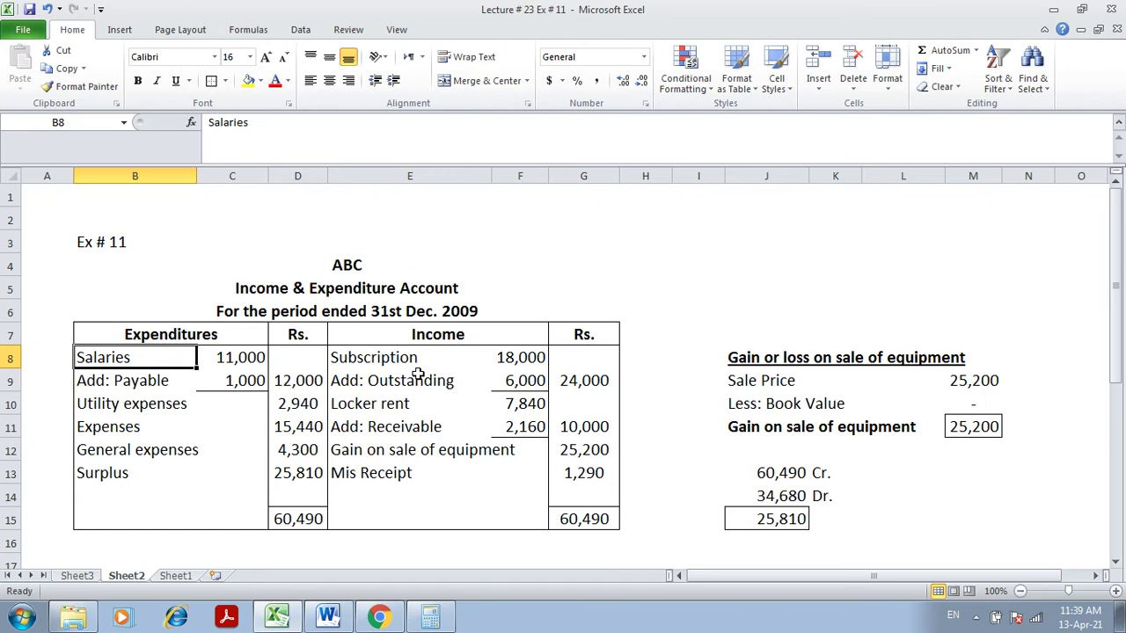
left_click(370, 380)
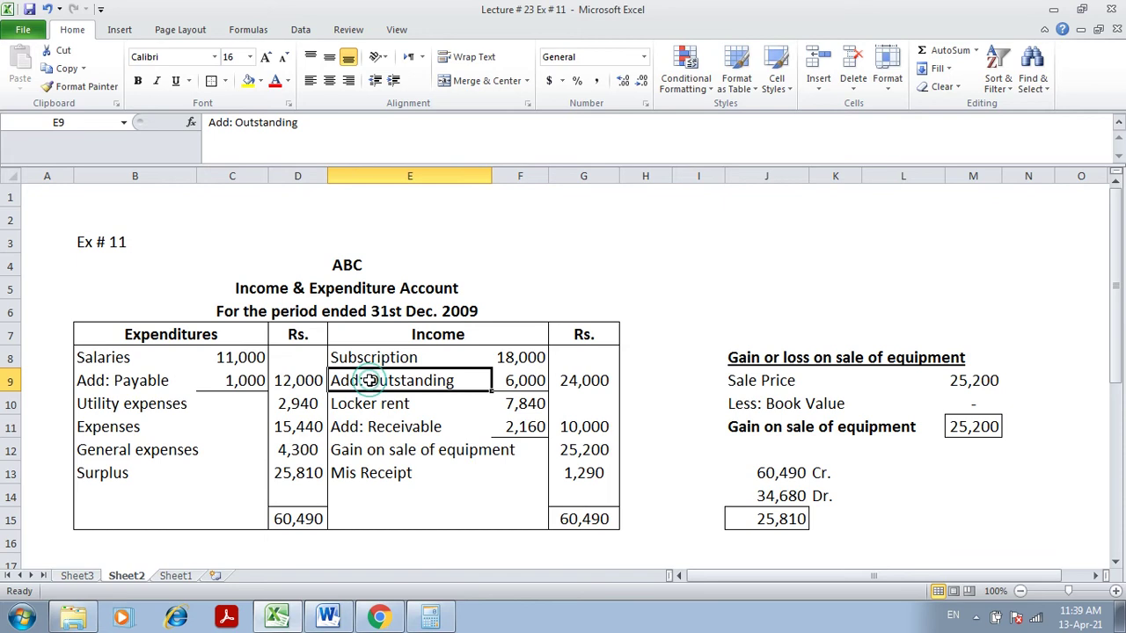
left_click(525, 380)
key("Page_Down")
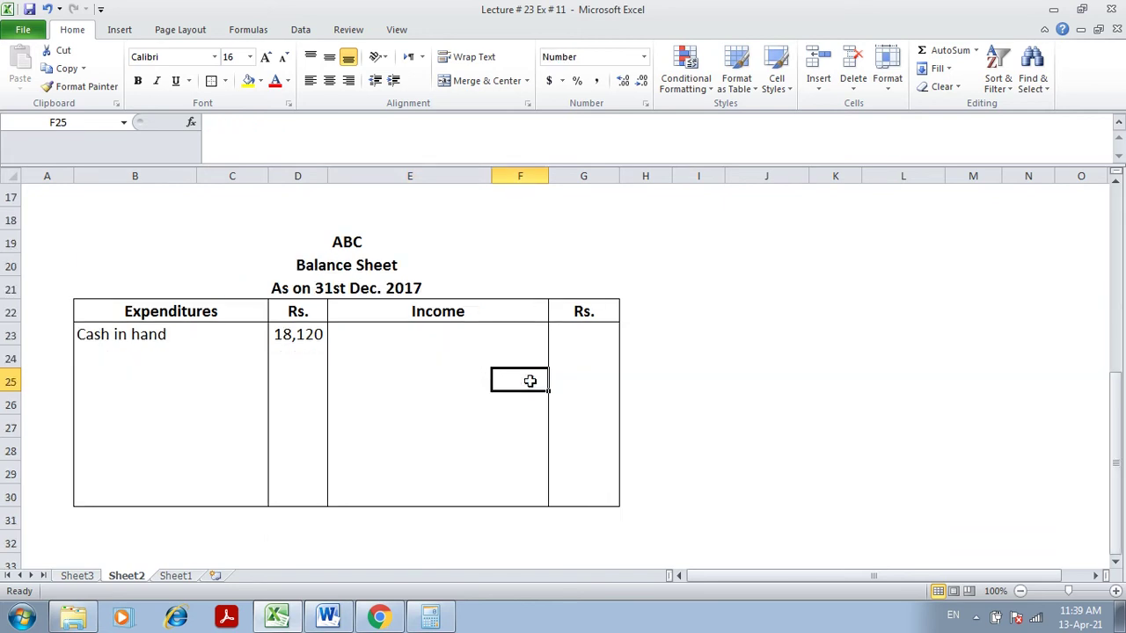
left_click(95, 359)
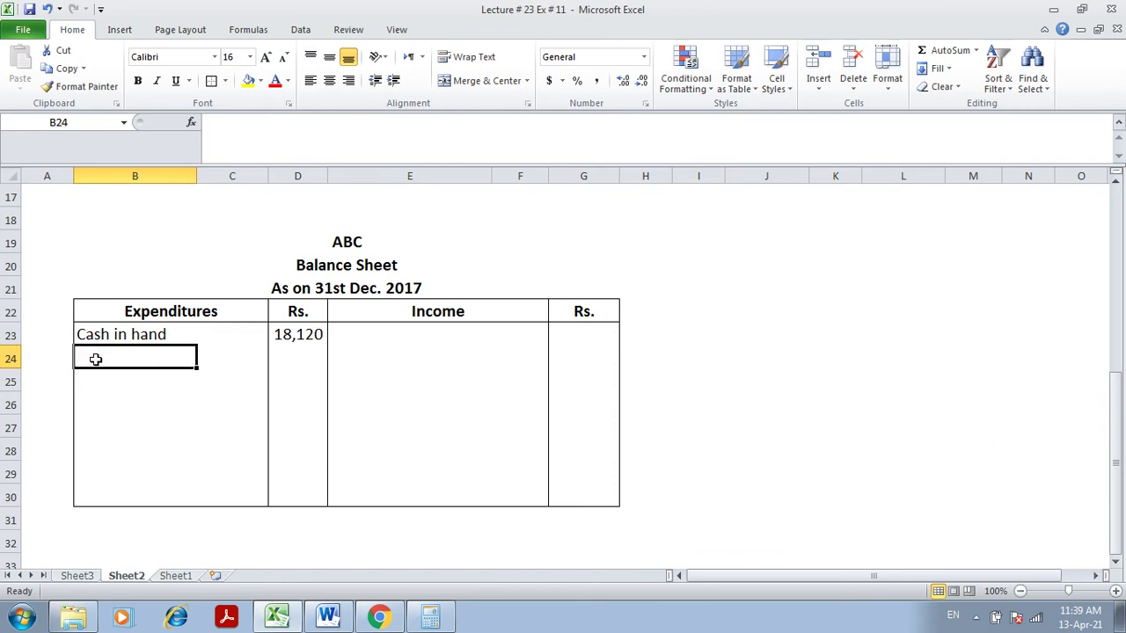
type("Outstanding s")
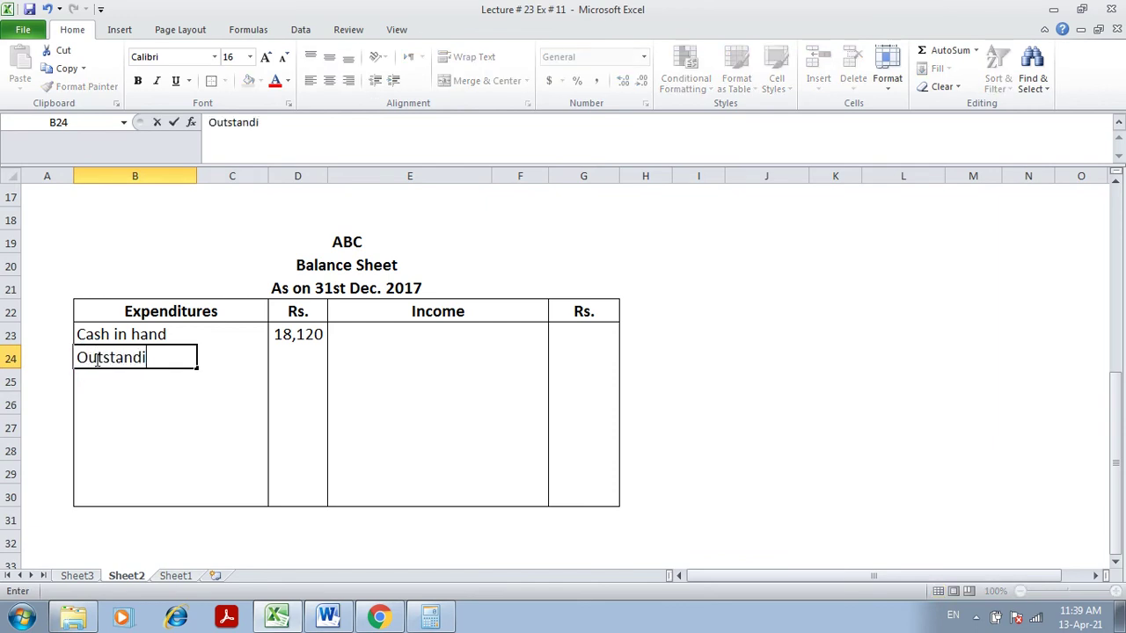
type("ubscription")
key("Tab")
key("Tab")
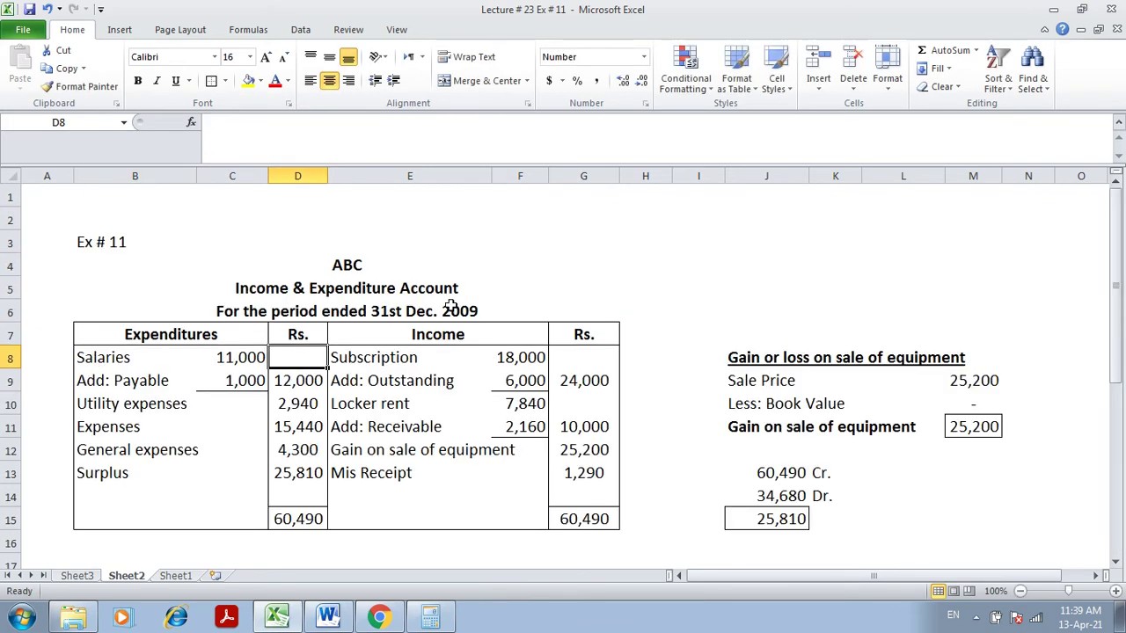
- Look up the outstanding subscription amount in the Income & Expenditure Account and enter 6,000 in D24
left_click(522, 380)
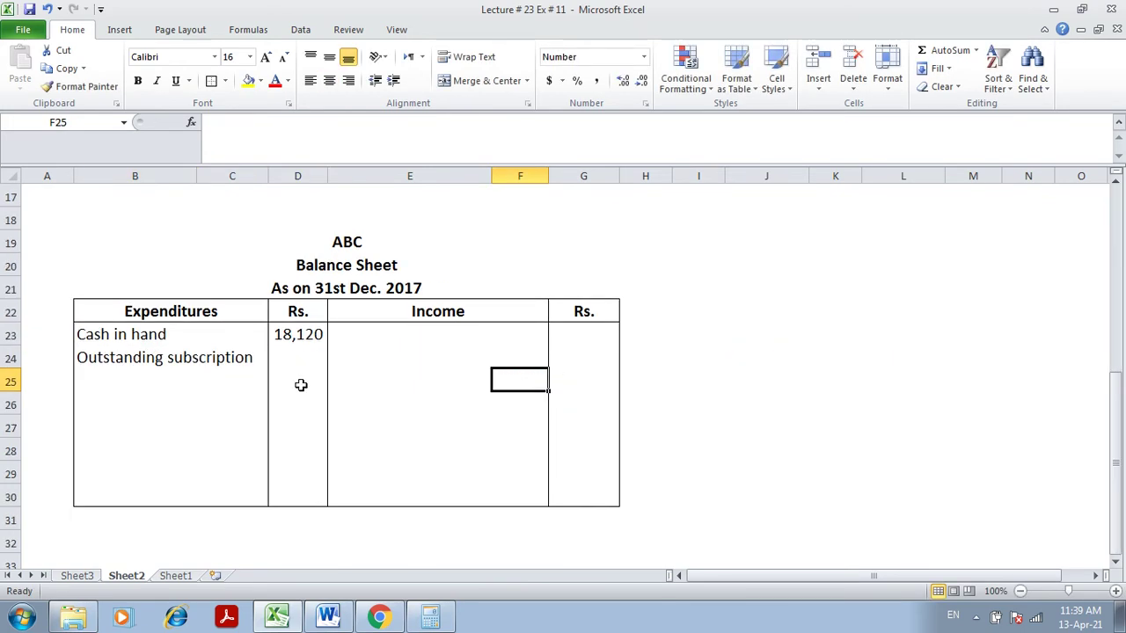
left_click(302, 359)
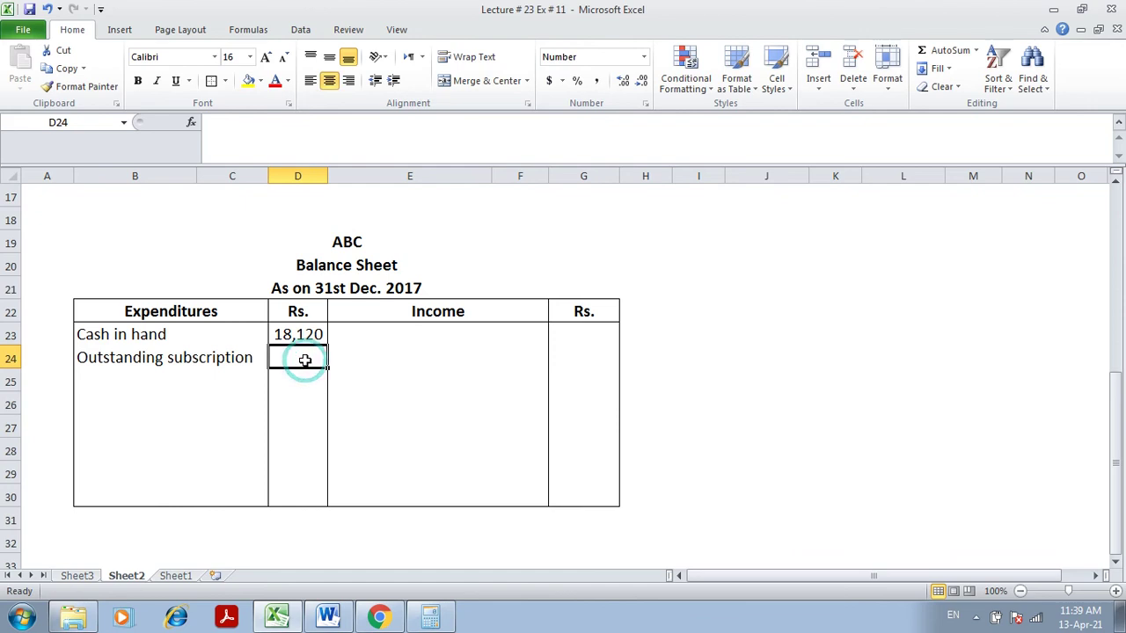
type("6,000")
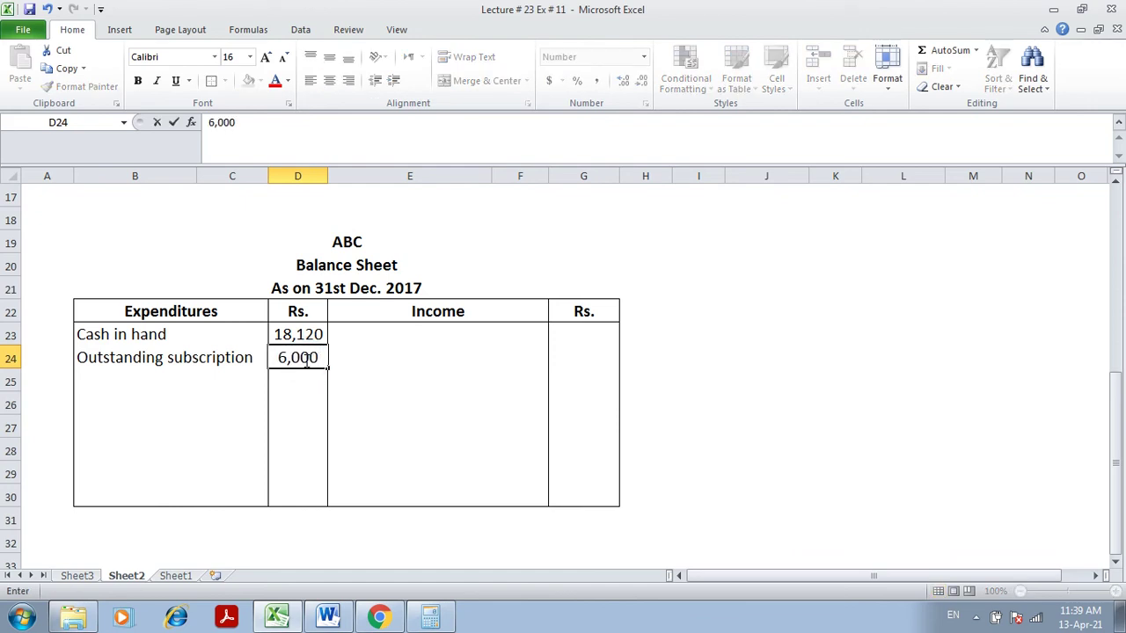
key("Return")
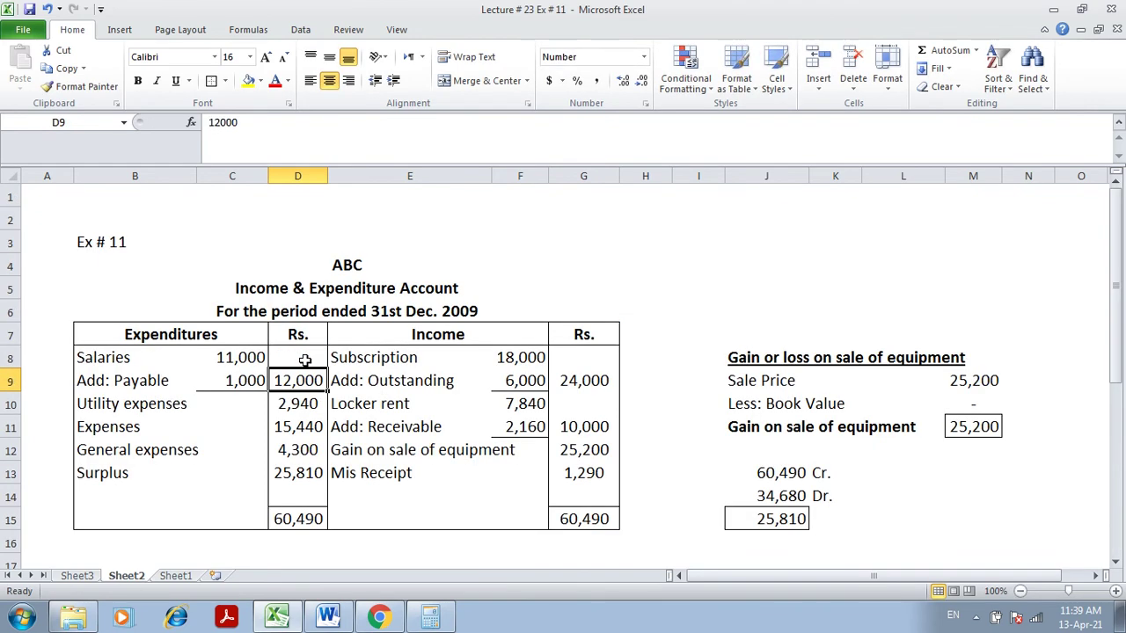
- Review the outstanding, payable and locker rent receivable adjustments in the Income & Expenditure Account
left_click(389, 381)
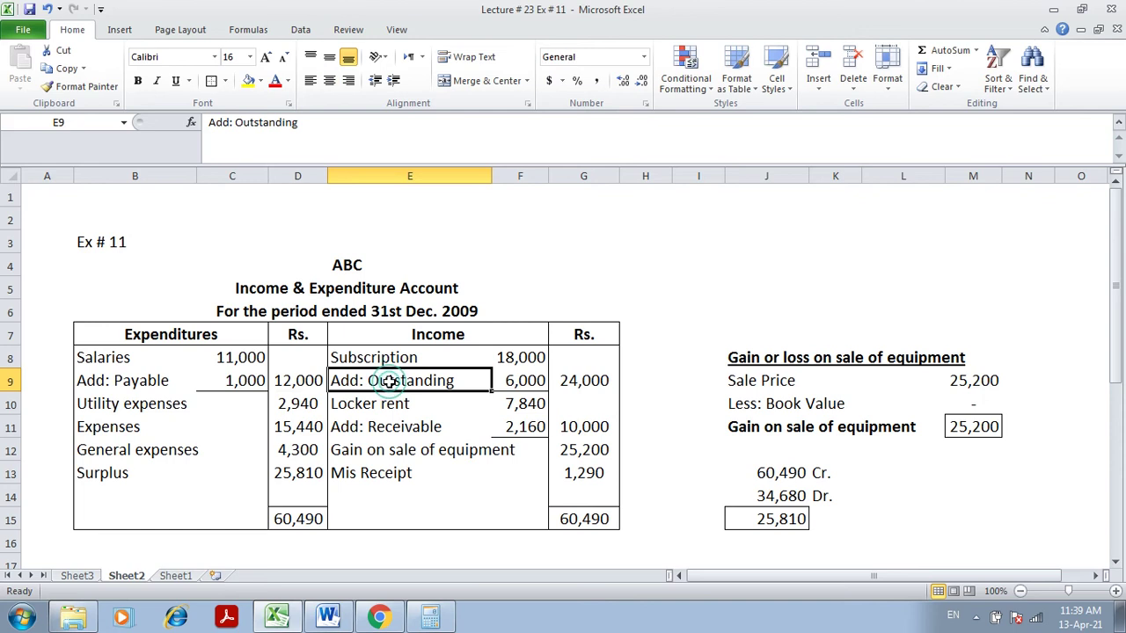
left_click(397, 427)
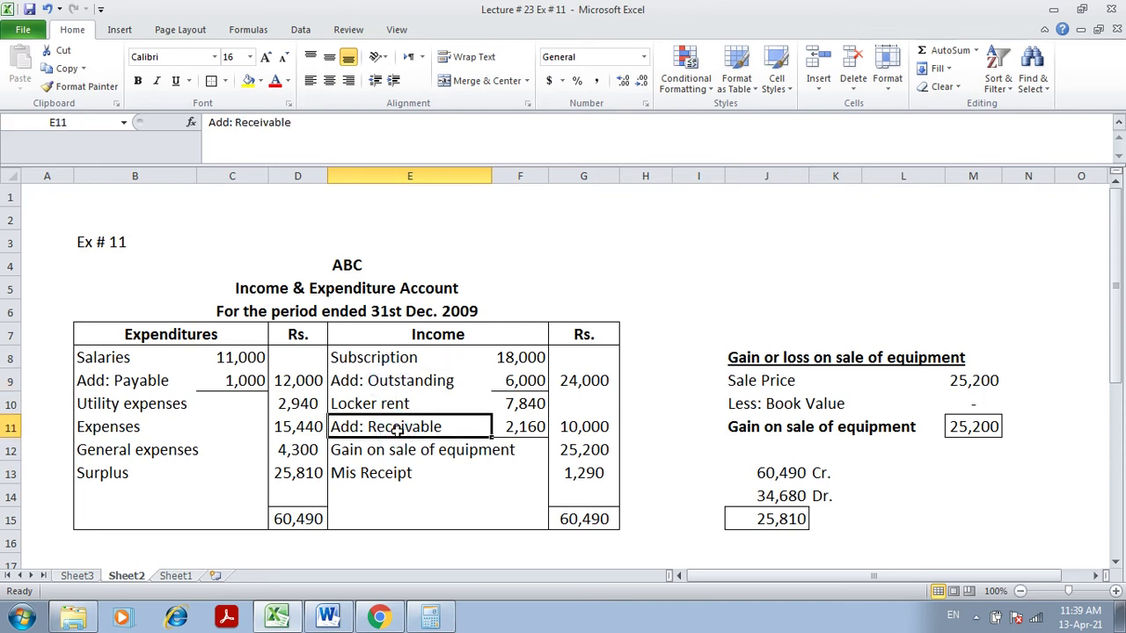
left_click(91, 380)
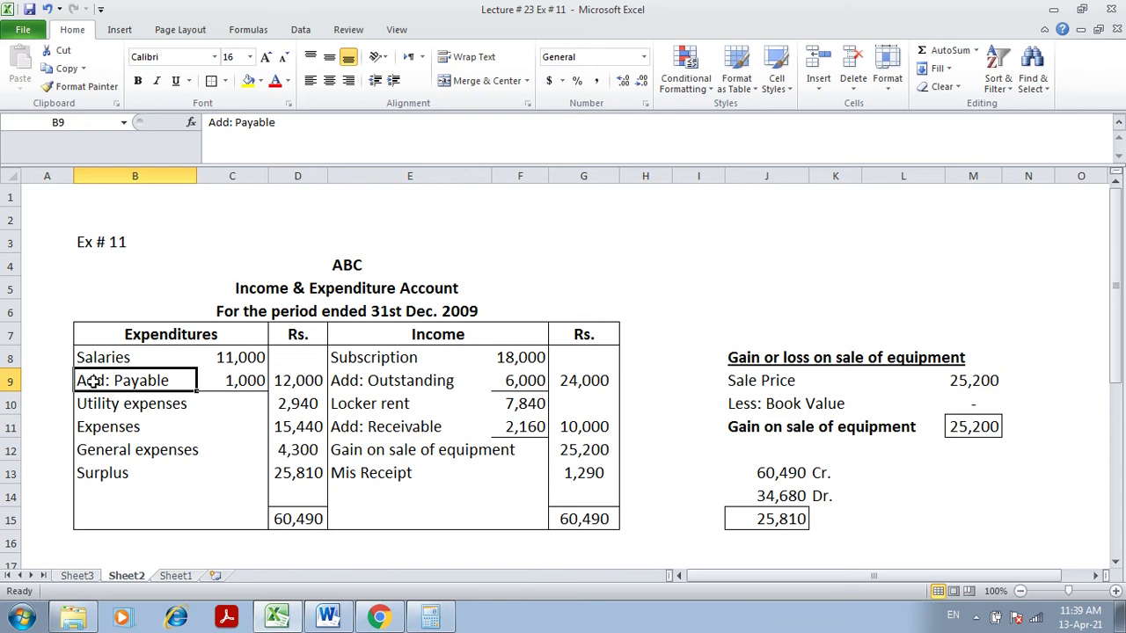
left_click(367, 404)
left_click(365, 429)
left_click(530, 435)
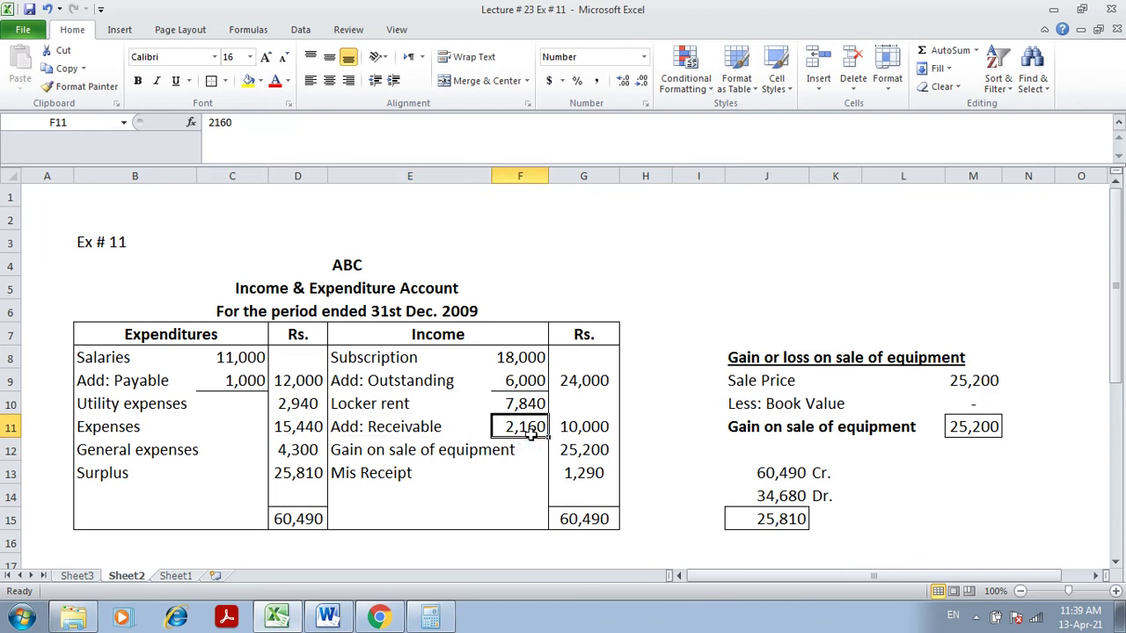
left_click(398, 427)
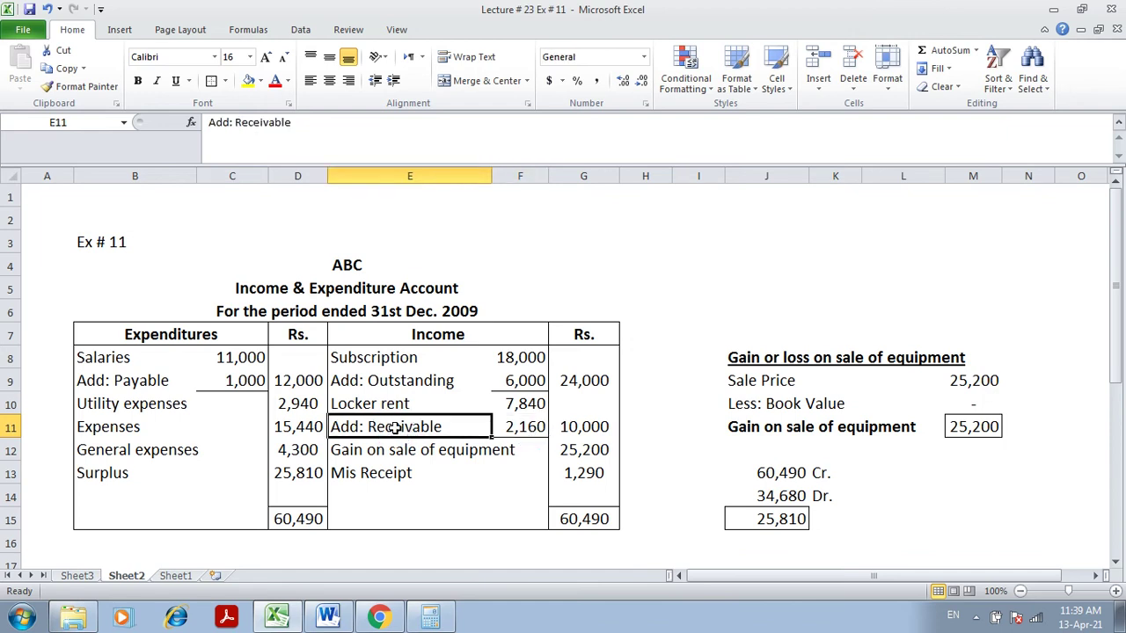
- Enter "Locker rent receivable" in B25 of the Balance Sheet with 2,160 in D25
scroll(395, 427, "down", 5)
left_click(395, 427)
left_click(102, 384)
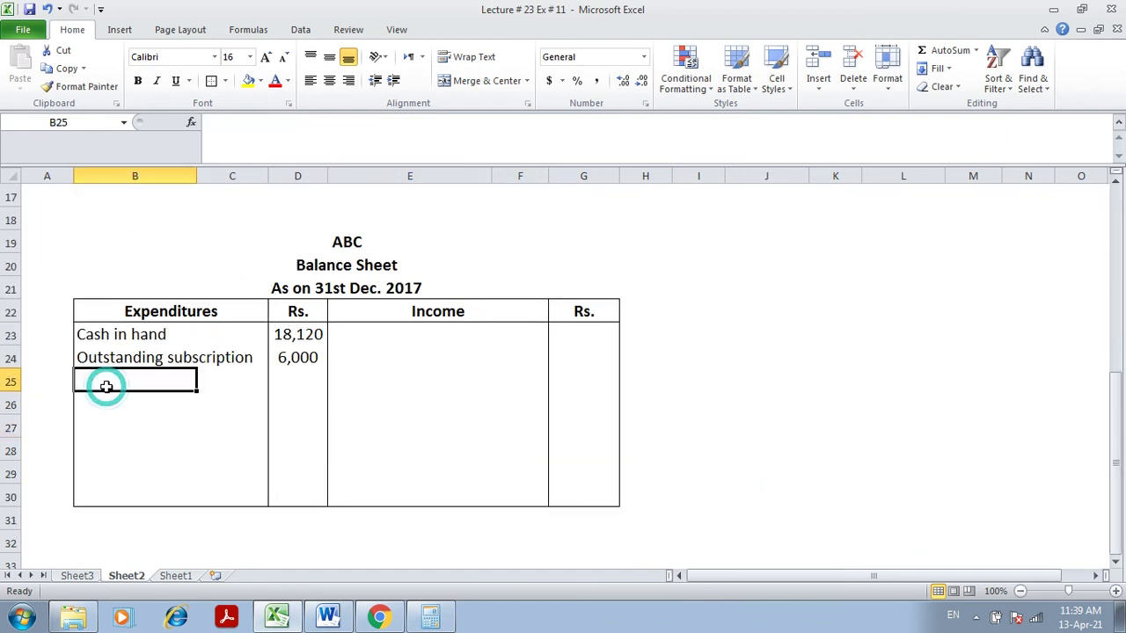
type("Locjer")
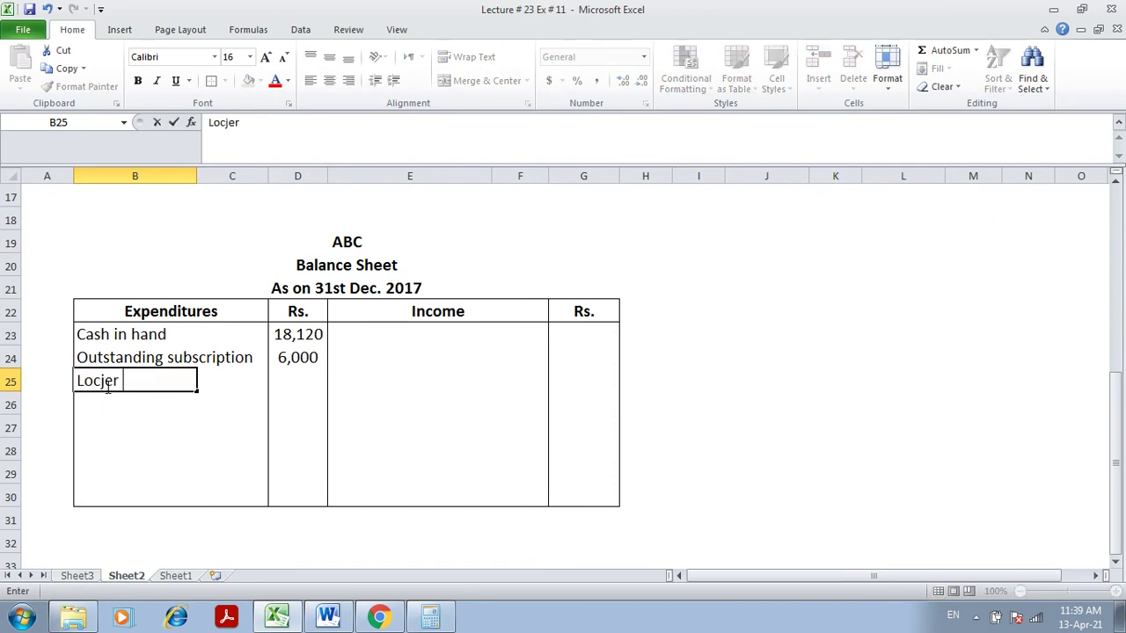
type(" rent receivable")
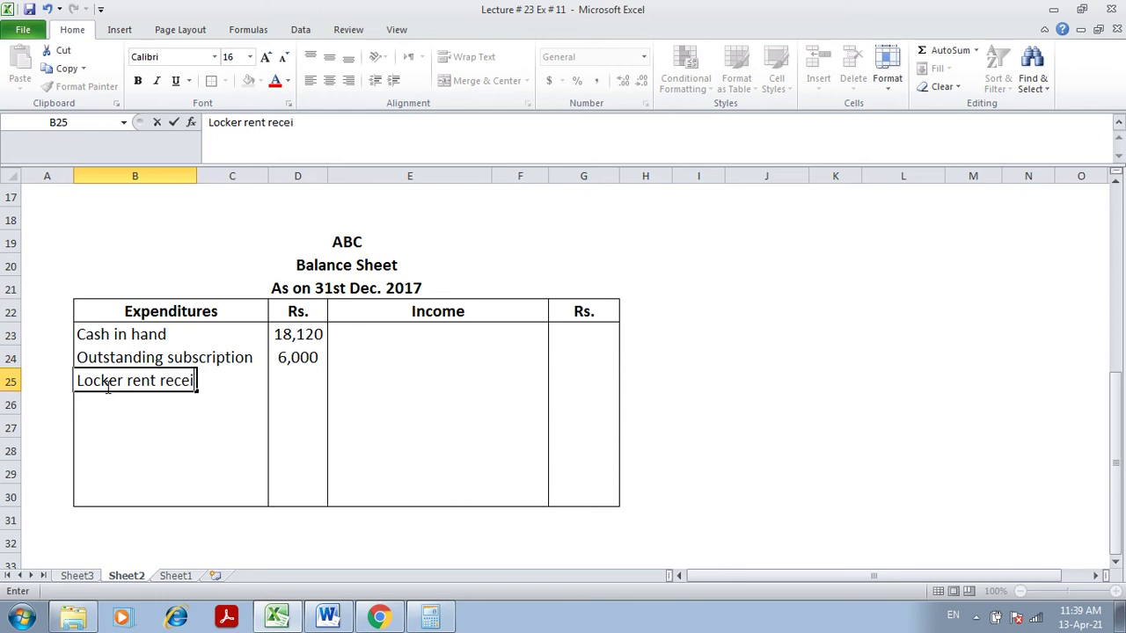
key("Tab")
key("Tab")
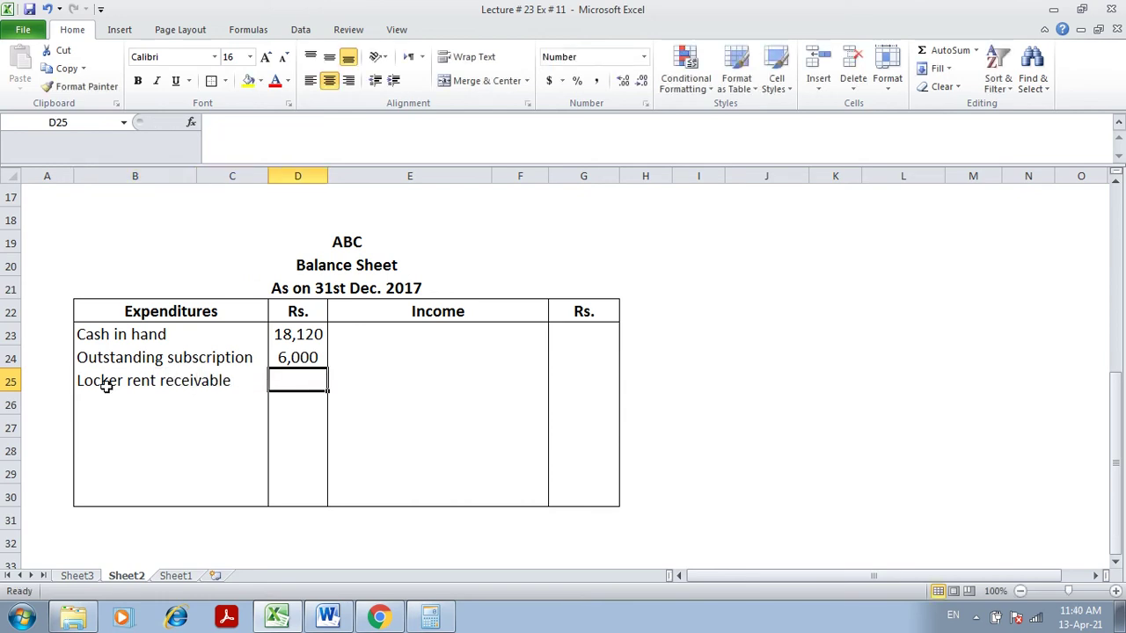
type("2,160")
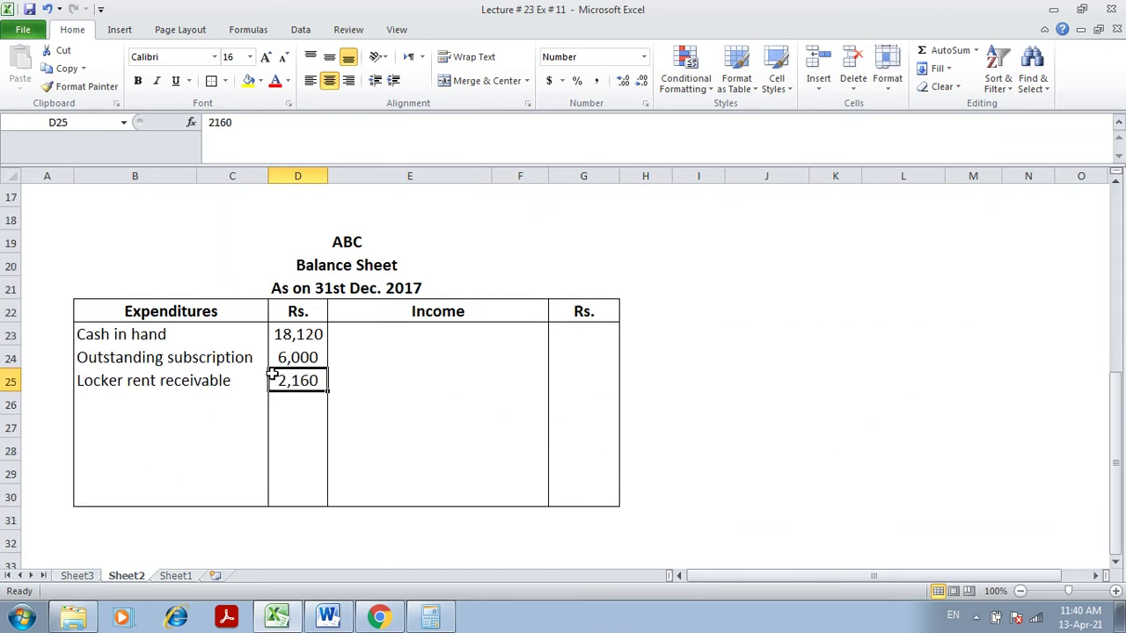
- Check the furniture payment in the Word exercise, return to Excel and enter "Furniture" in B26 with 12,000 in D26
left_click(105, 396)
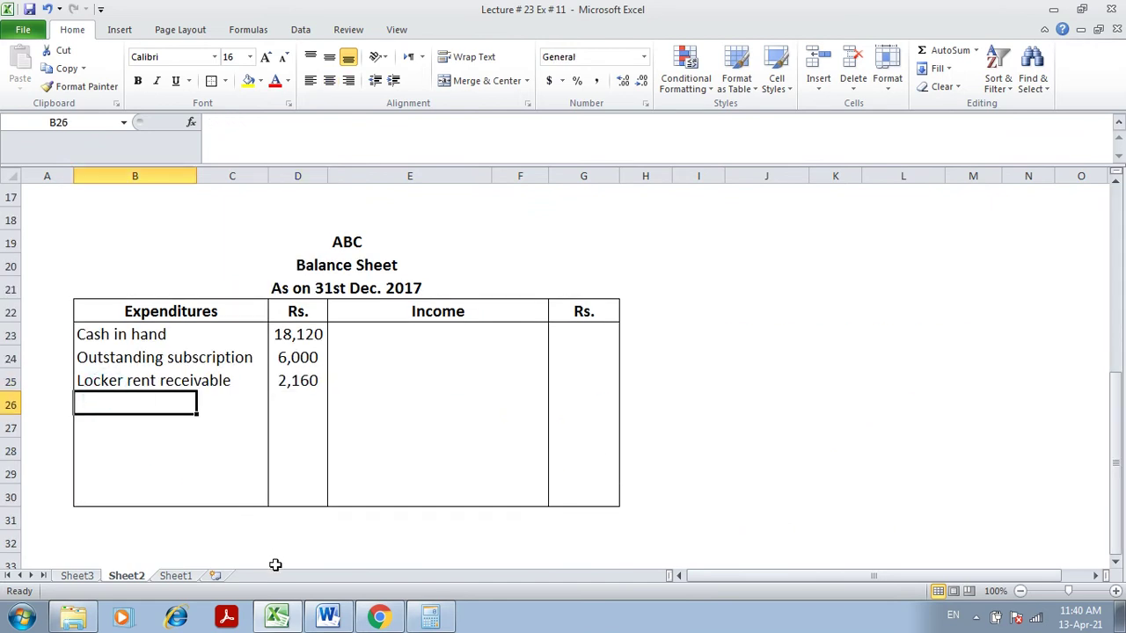
left_click(326, 618)
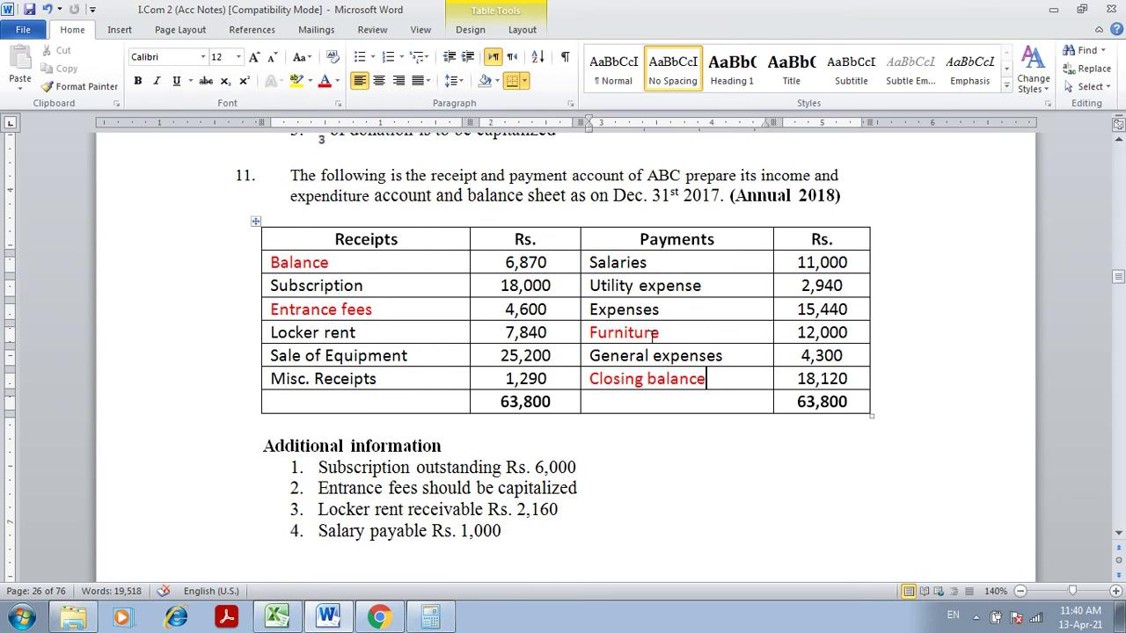
left_click(277, 618)
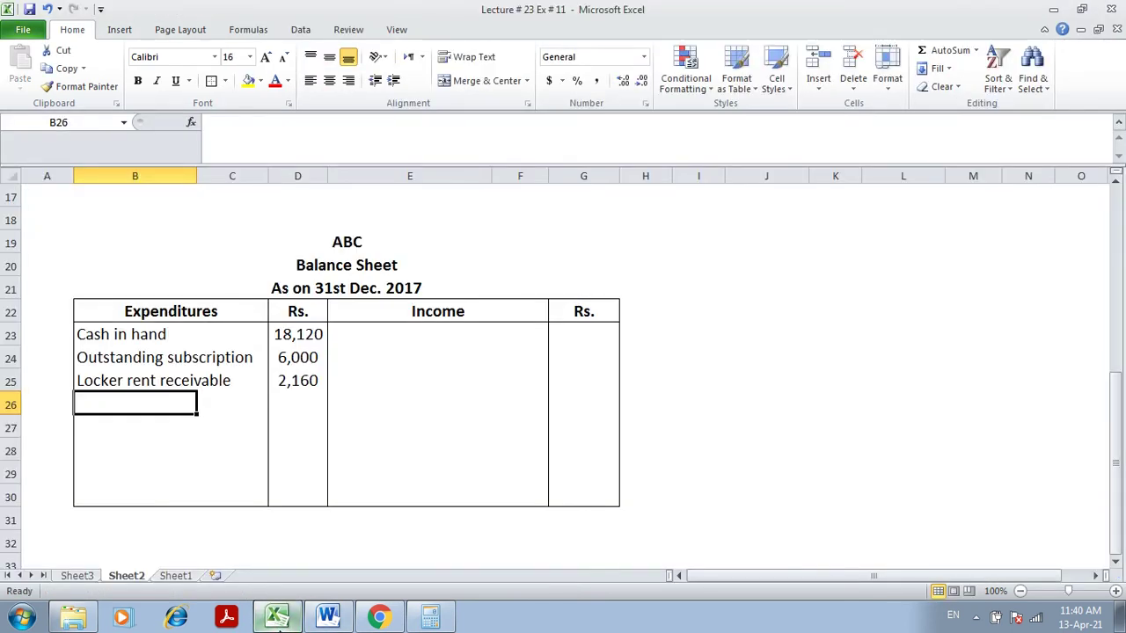
type("Furniture")
key("Tab")
key("Tab")
type("12,000")
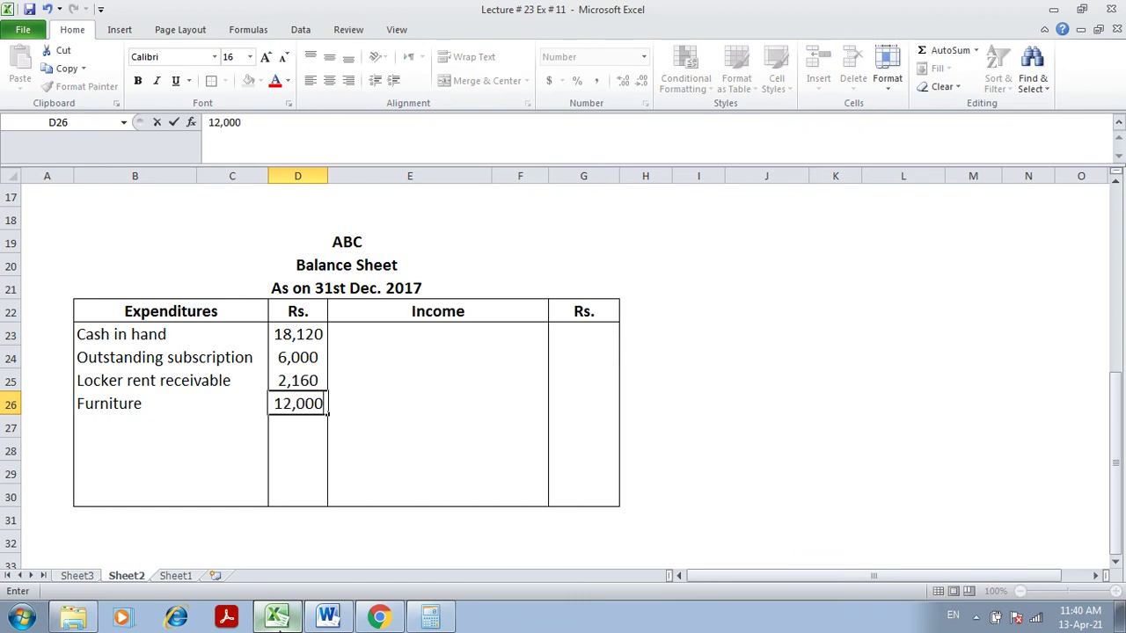
key("Return")
- Consult the Word exercise, return to Excel and enter "Capital fund" in E23 with a "?" placeholder in F23
left_click(332, 619)
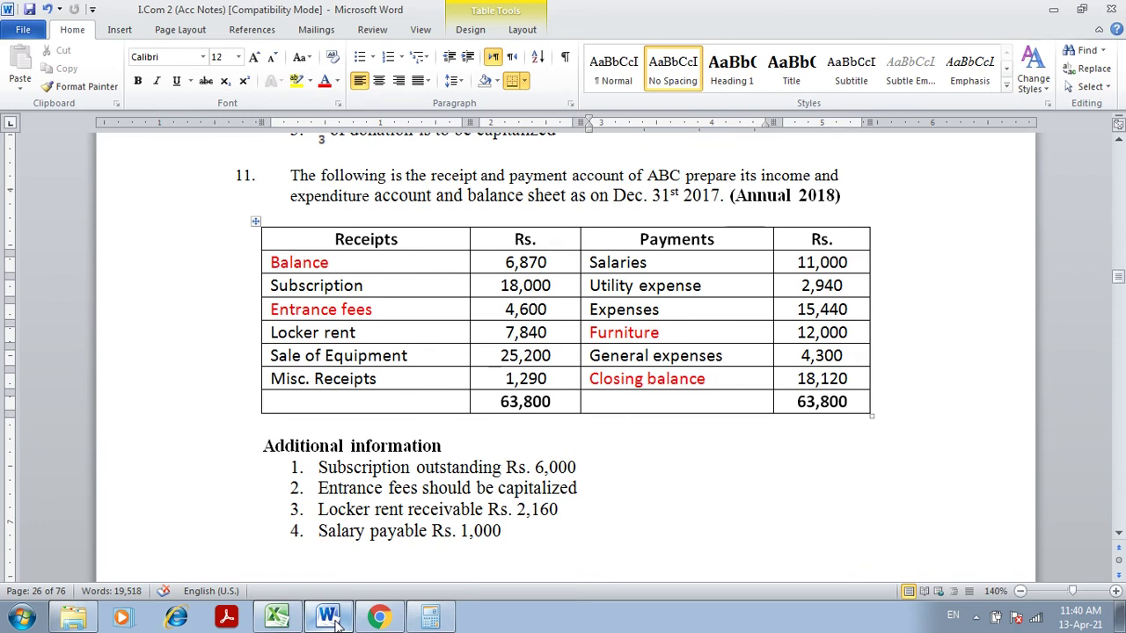
left_click(277, 618)
left_click(354, 336)
type("Capital fund")
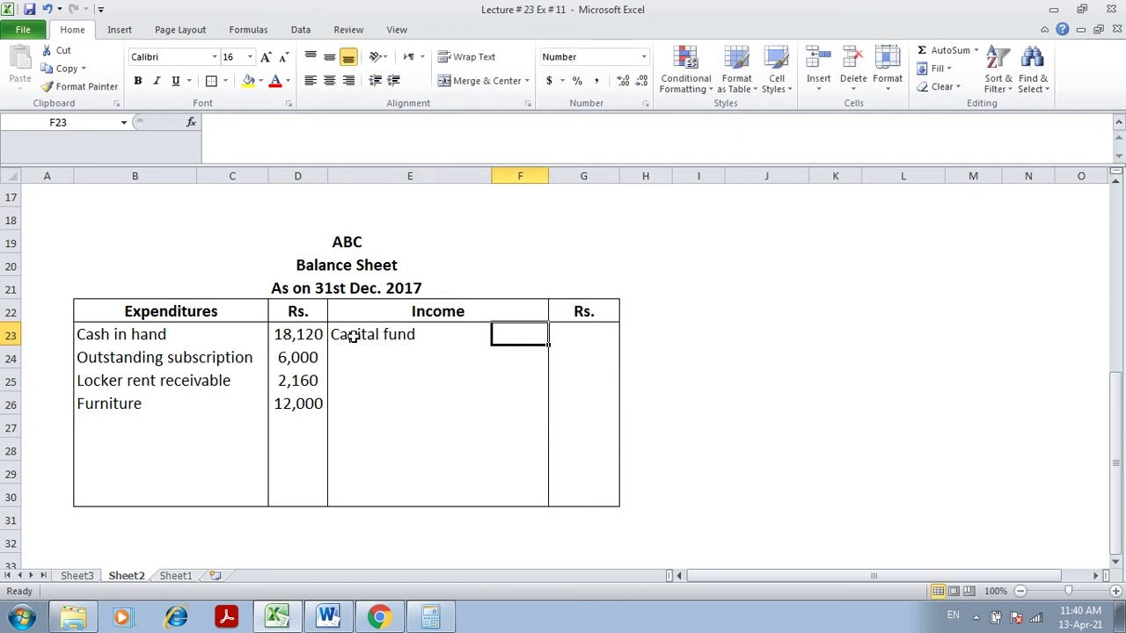
type("?")
key("Return")
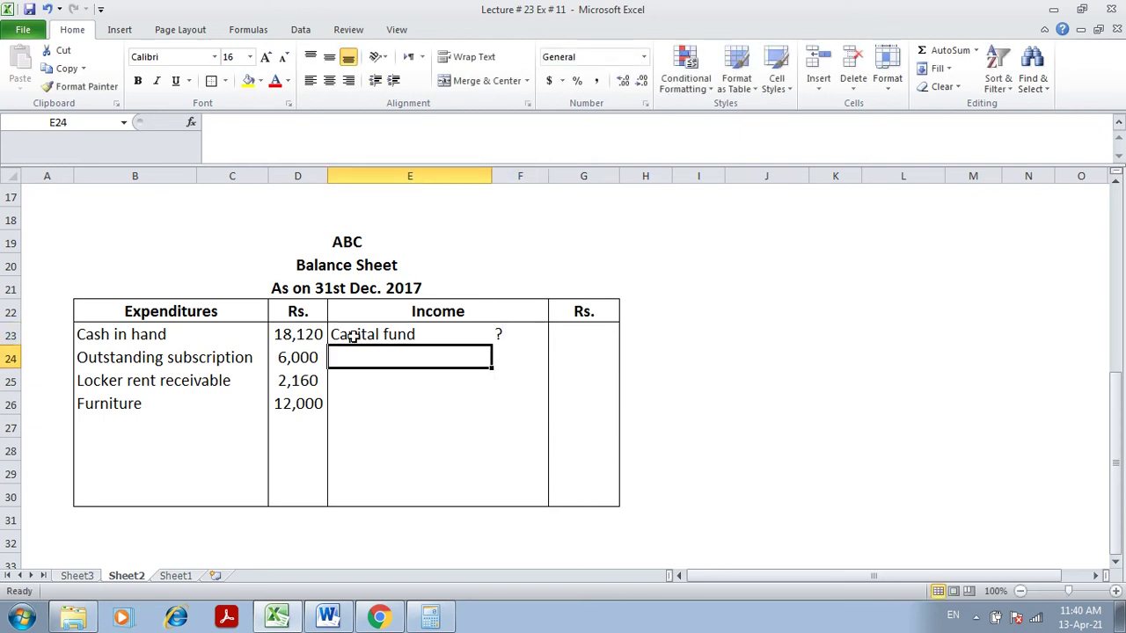
- Enter "Add: Surplus" in E24 and link F24 to the surplus amount in D13 of the Income & Expenditure Account
type("Add: N")
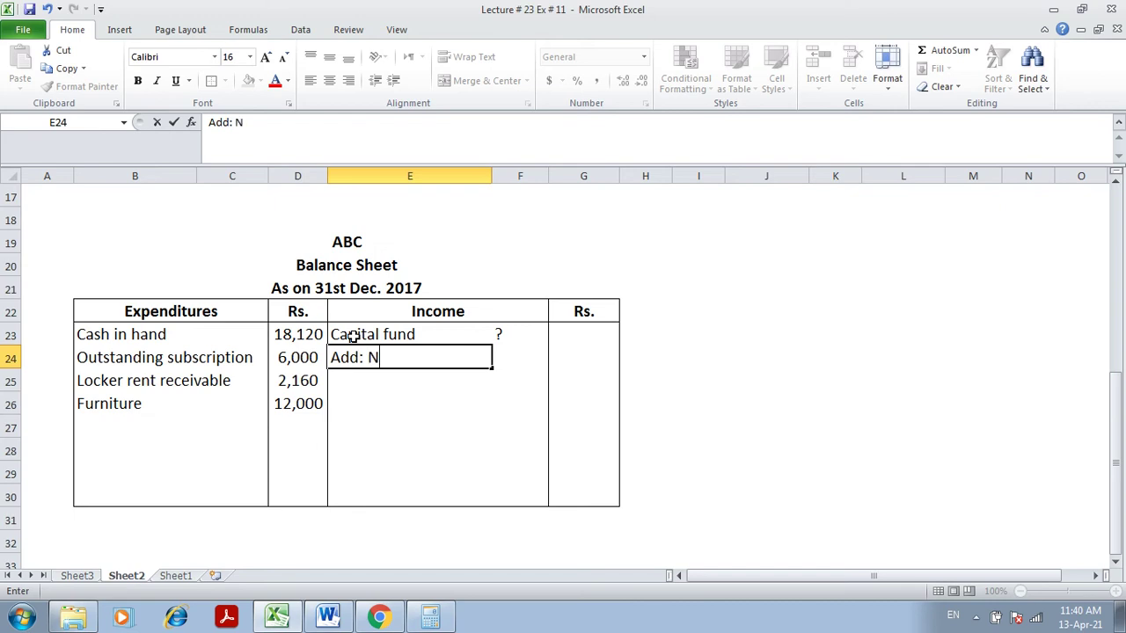
key("BackSpace")
type("Surplus")
key("Tab")
type("=")
scroll(352, 337, "up", 5)
left_click(520, 357)
left_click(303, 472)
key("Return")
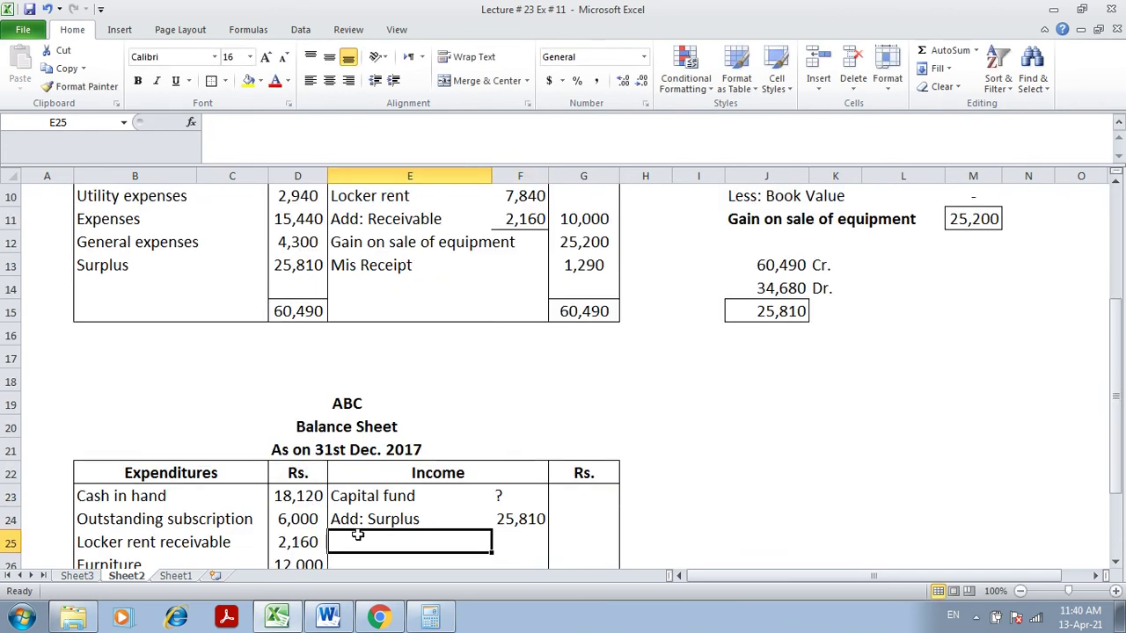
- Consult the Word exercise for the capitalized receipt, return to Excel and enter "Add: Entrance fee" in E25 of the Balance Sheet
type("Add:")
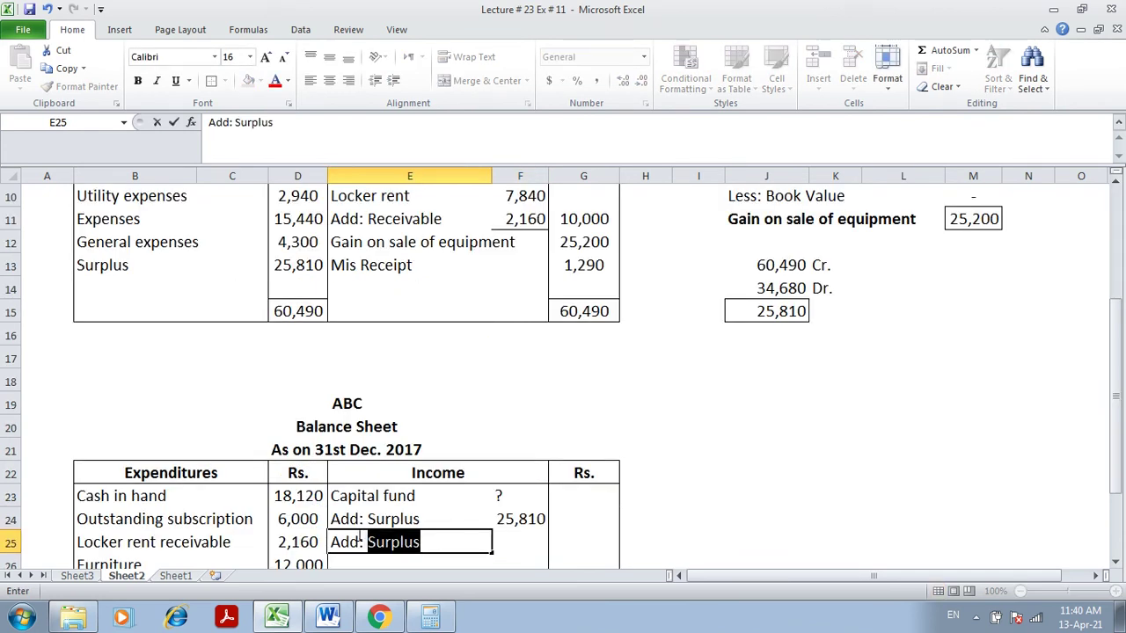
left_click(332, 619)
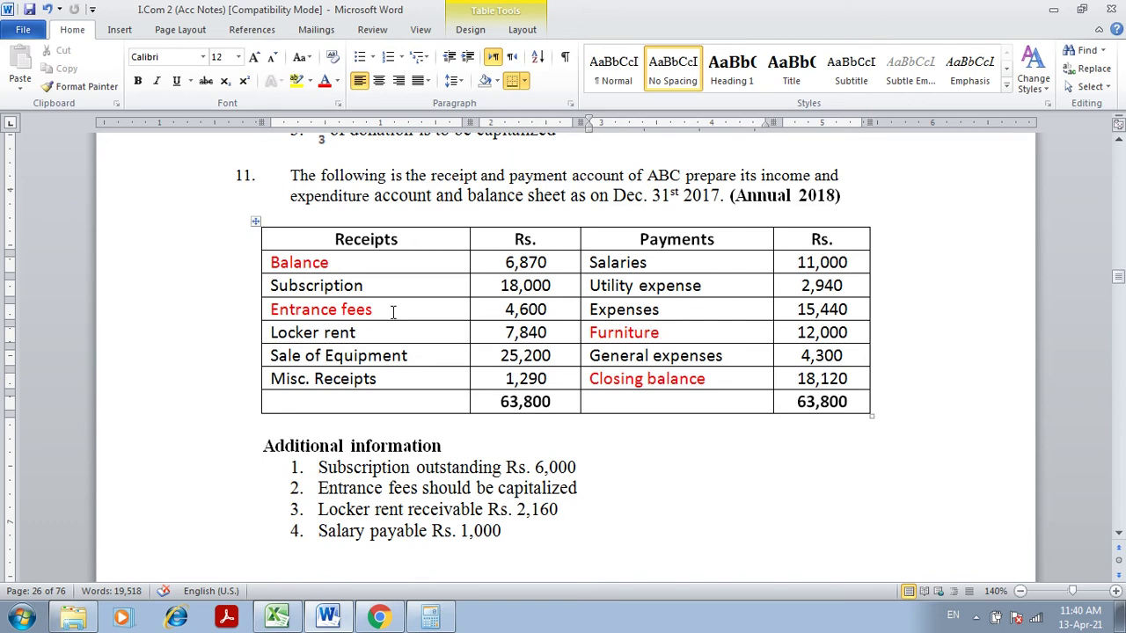
left_click(276, 616)
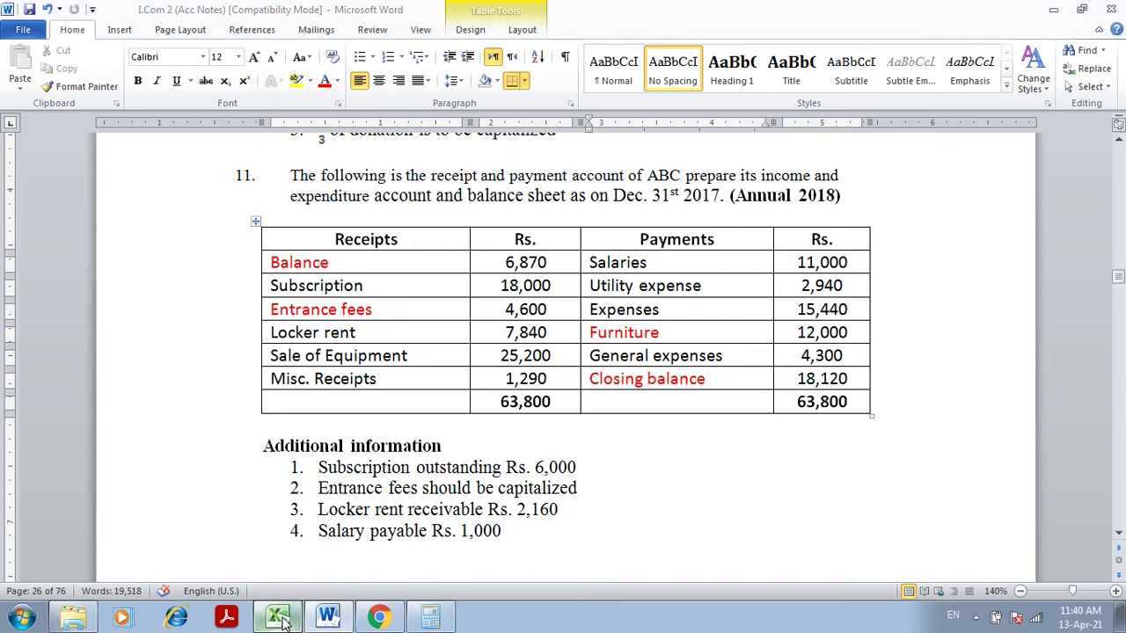
type("E")
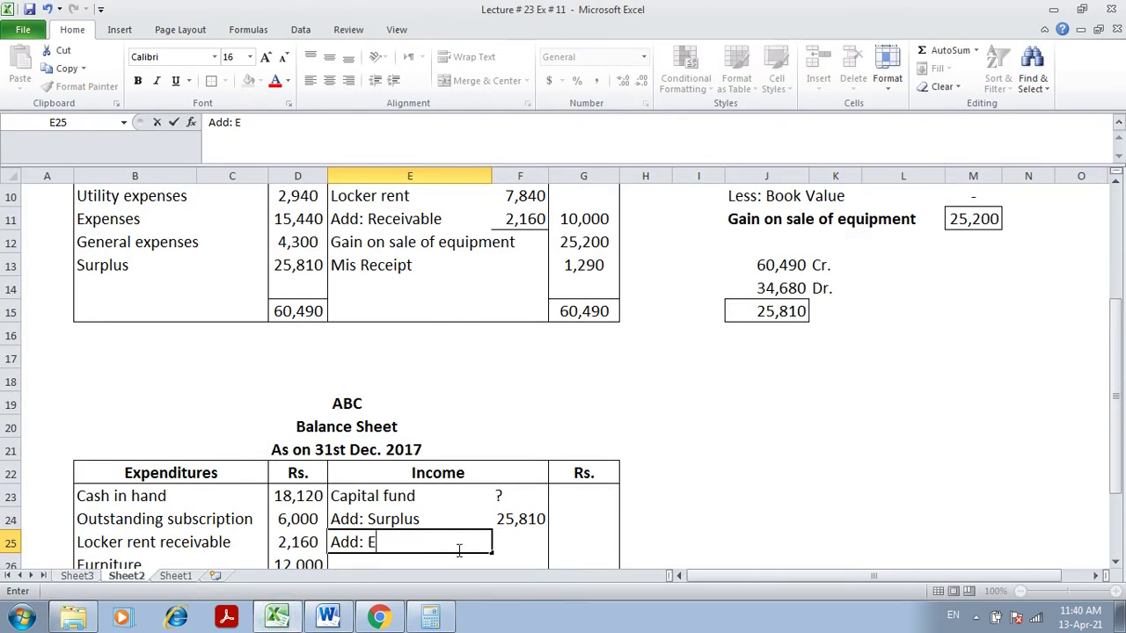
type("ntrance fee")
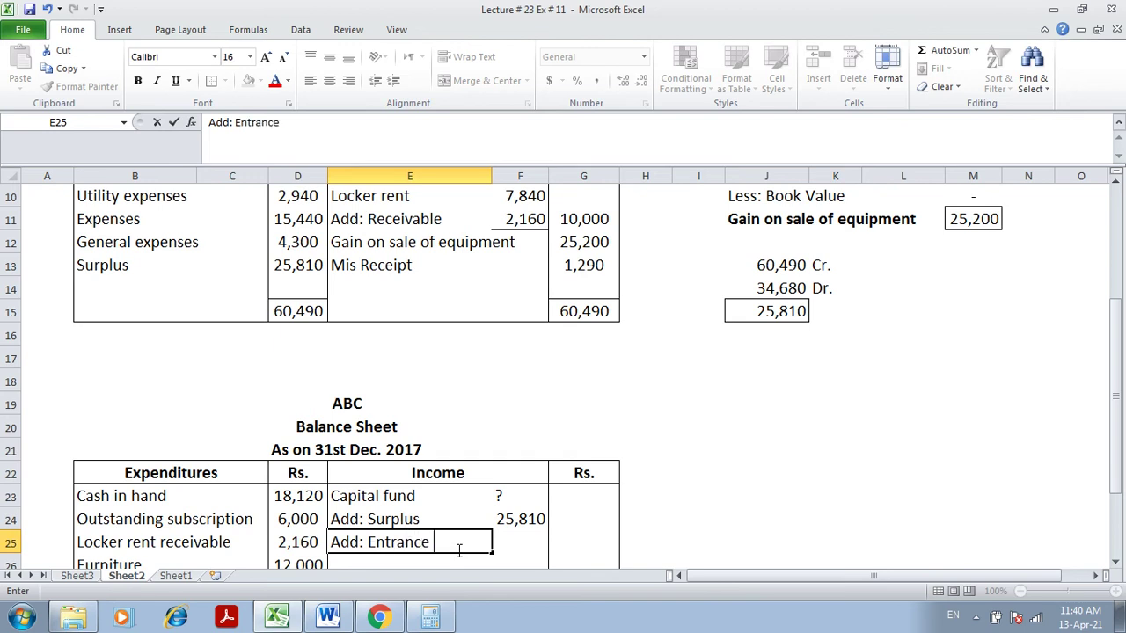
key("Tab")
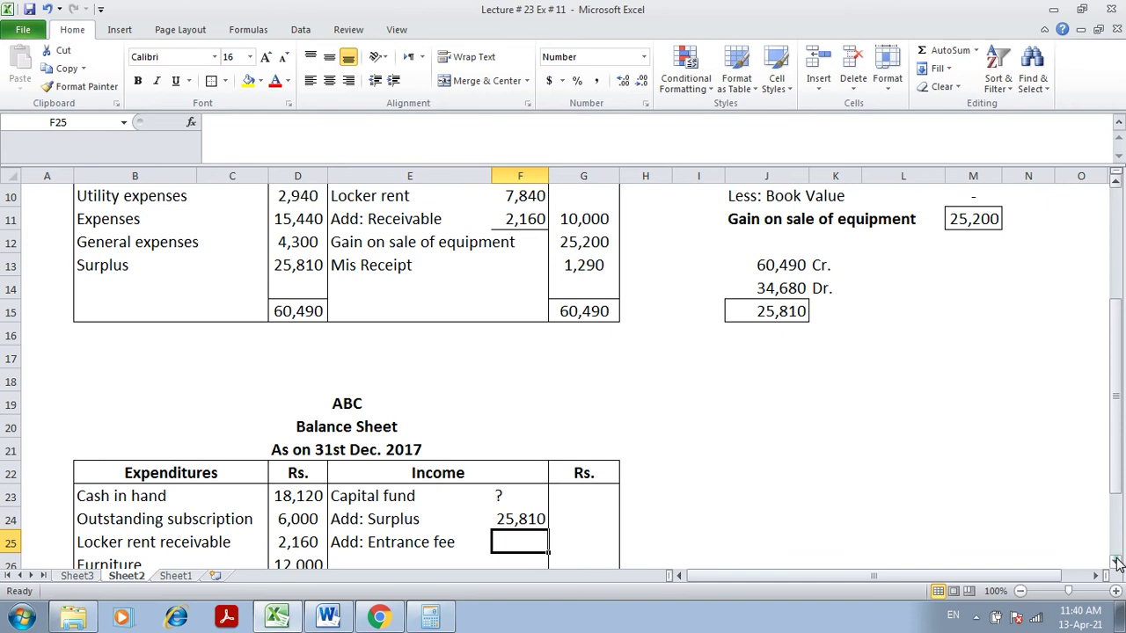
- Look up the entrance fees amount in the Word exercise, return to Excel and enter 4,600 in F25
scroll(1117, 563, "down", 6)
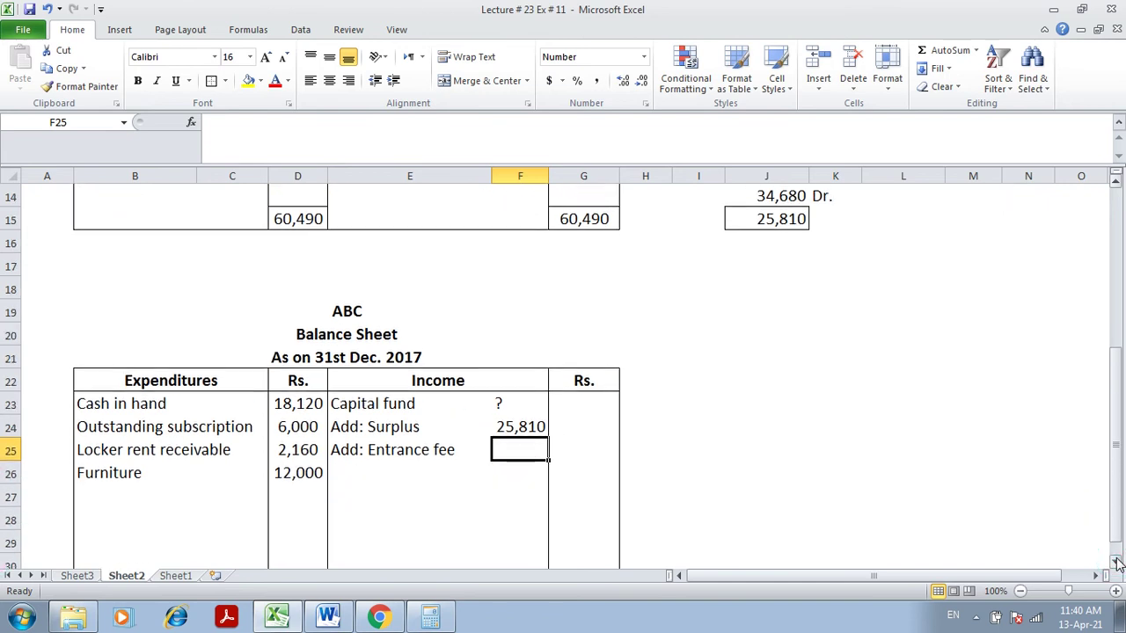
left_click(328, 617)
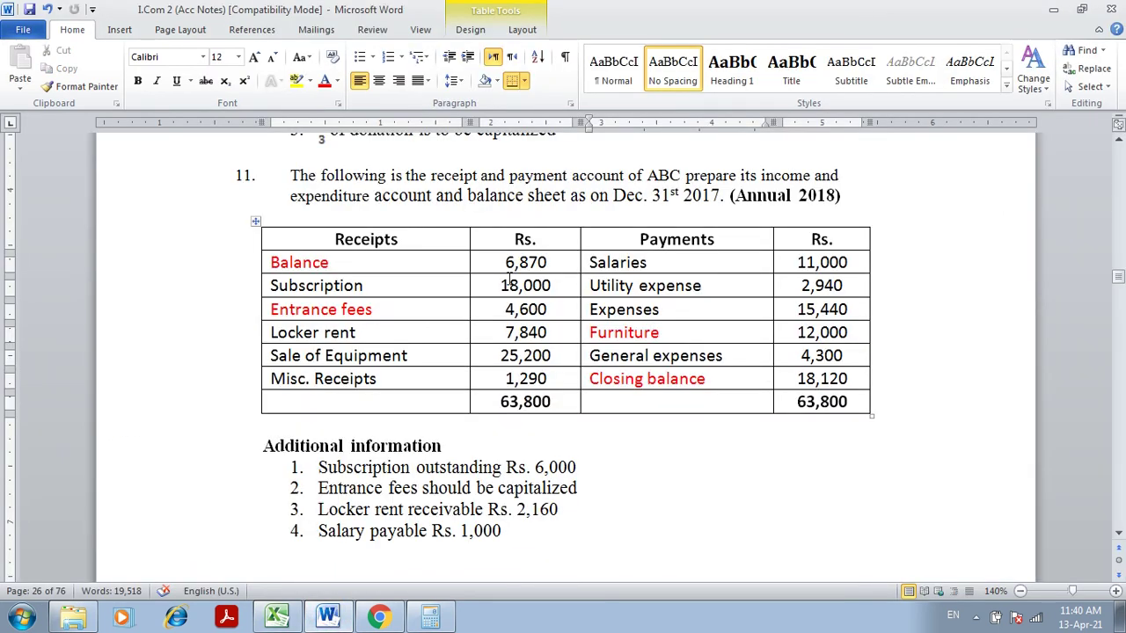
left_click(277, 619)
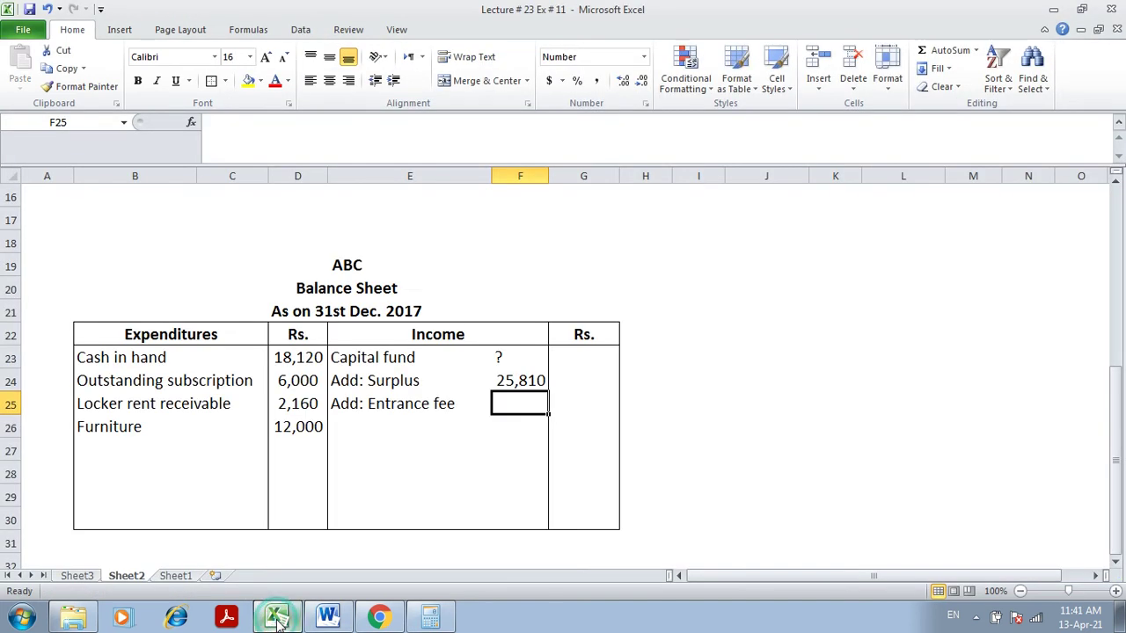
type("4,600")
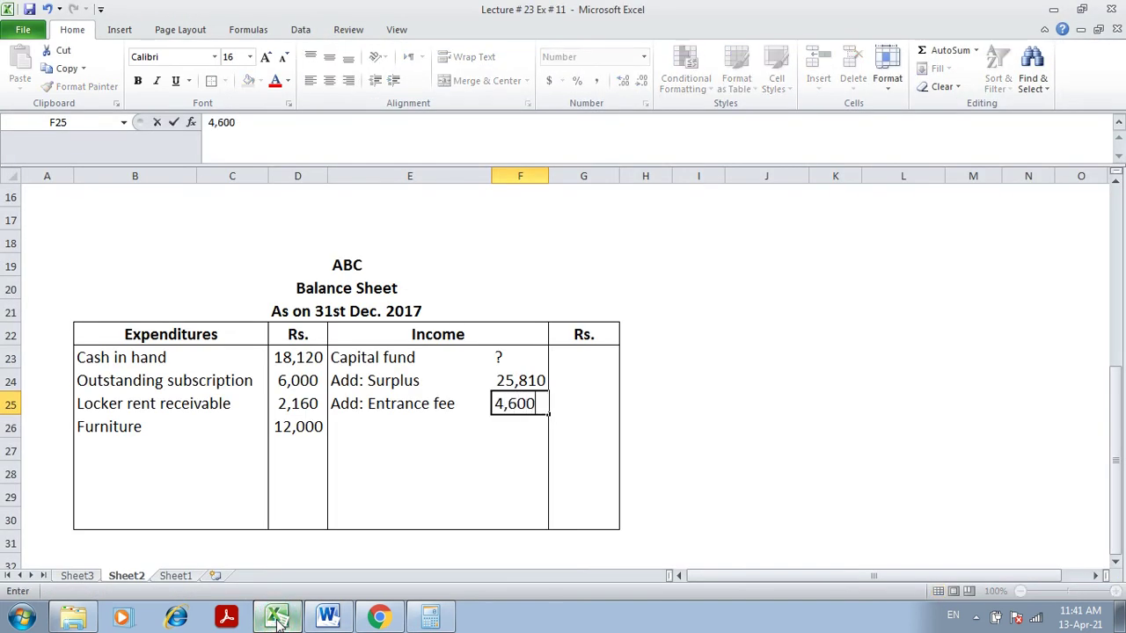
key("Tab")
- Add a bottom border to the entrance fee amount in F25
left_click(538, 403)
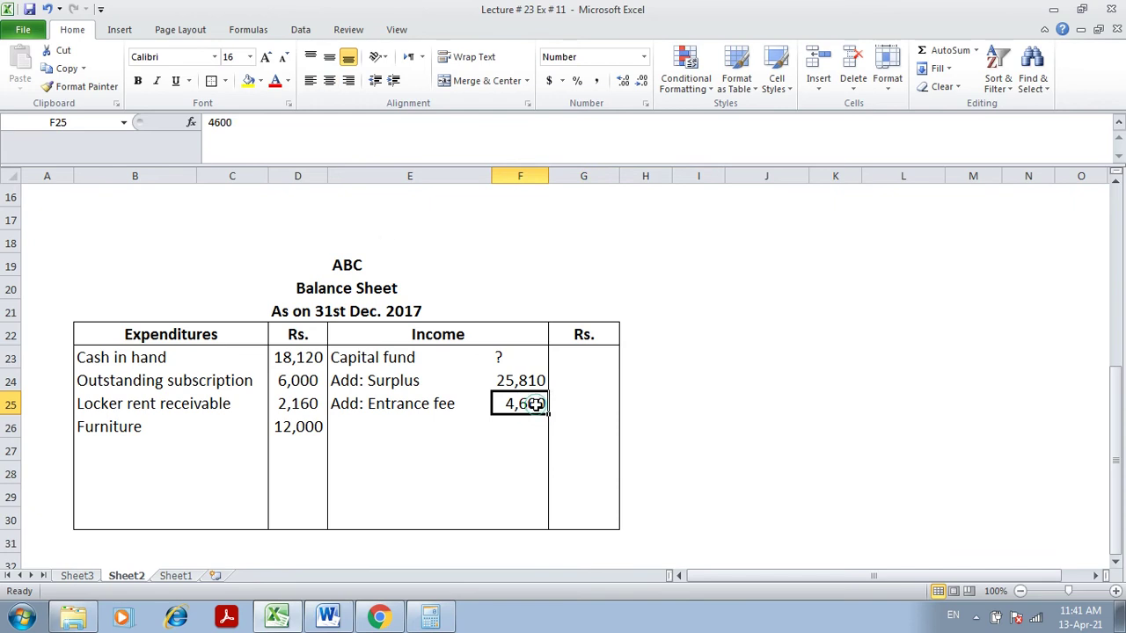
left_click(226, 80)
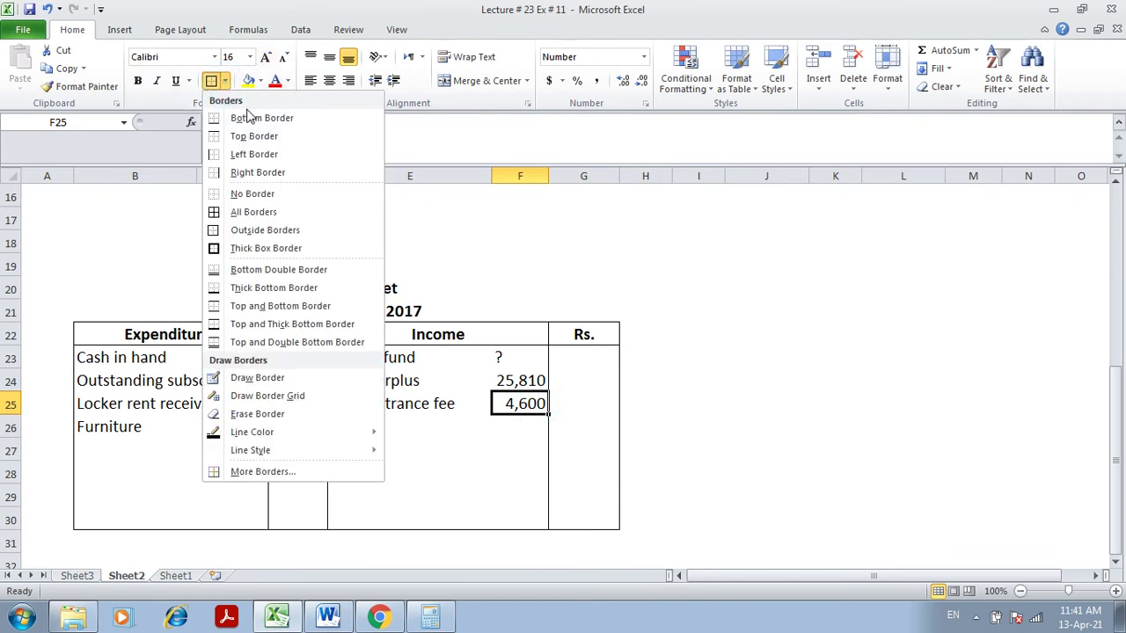
left_click(246, 117)
- Check the salaries payable adjustment in the Income & Expenditure Account and enter "Salaries Payable" in E26 with 1,000 in G26 of the Balance Sheet
left_click(354, 419)
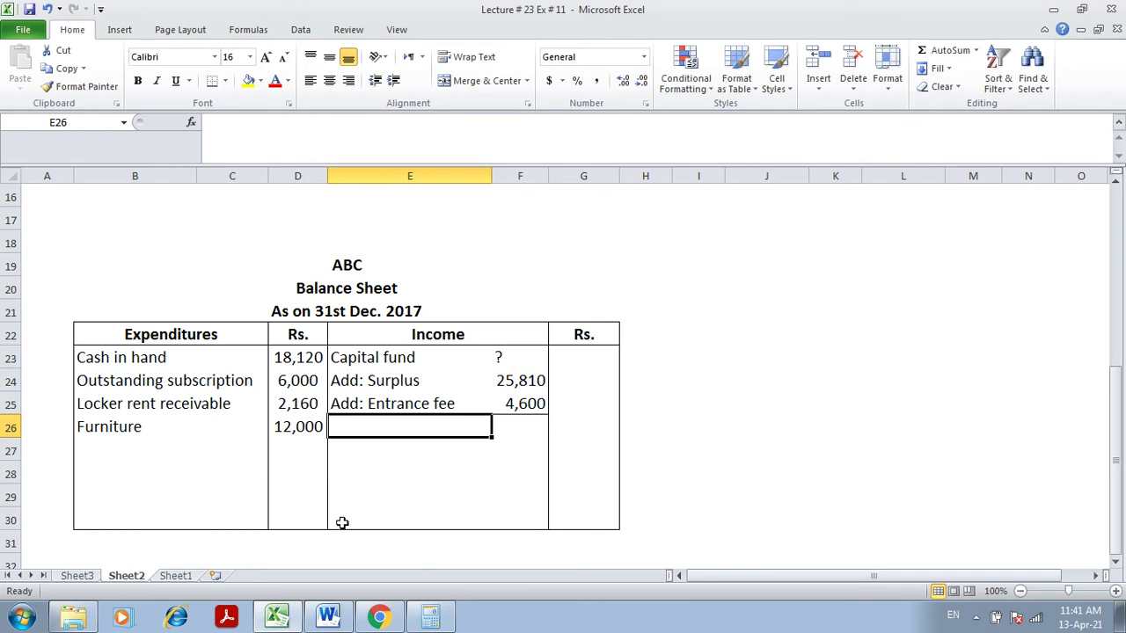
key("Page_Up")
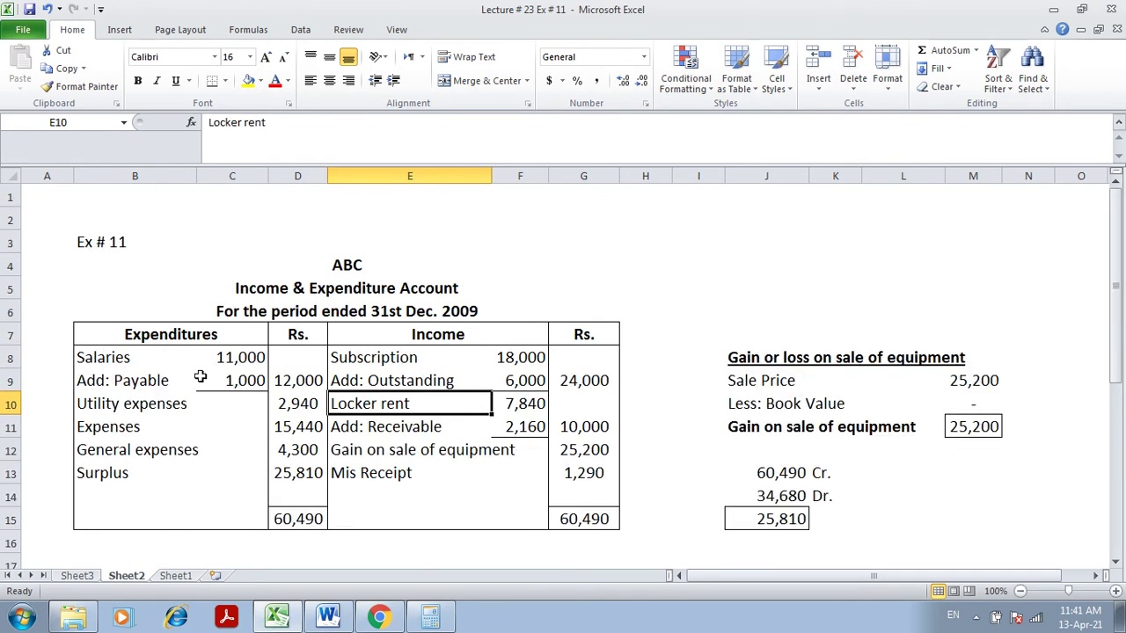
left_click(103, 380)
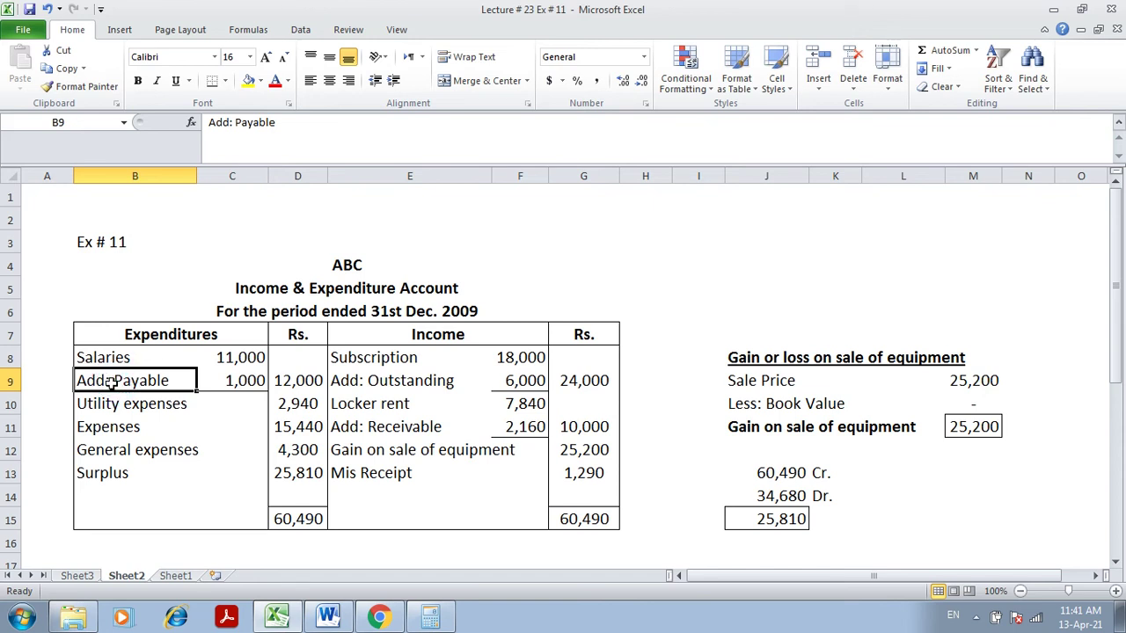
left_click(240, 380)
key("Page_Down")
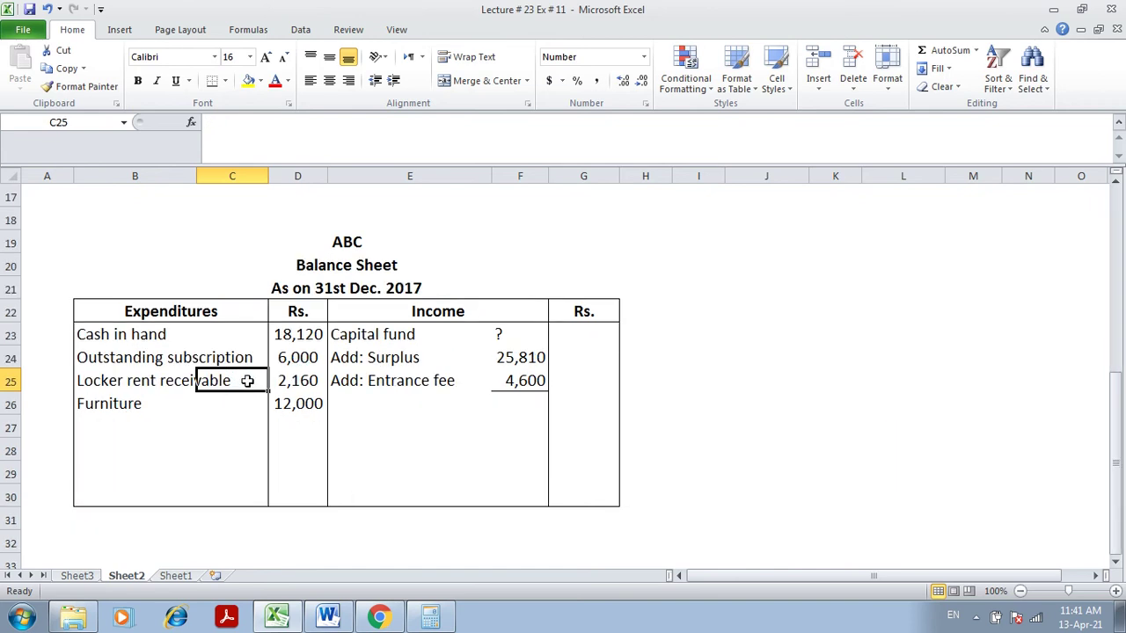
left_click(352, 402)
key("Page_Up")
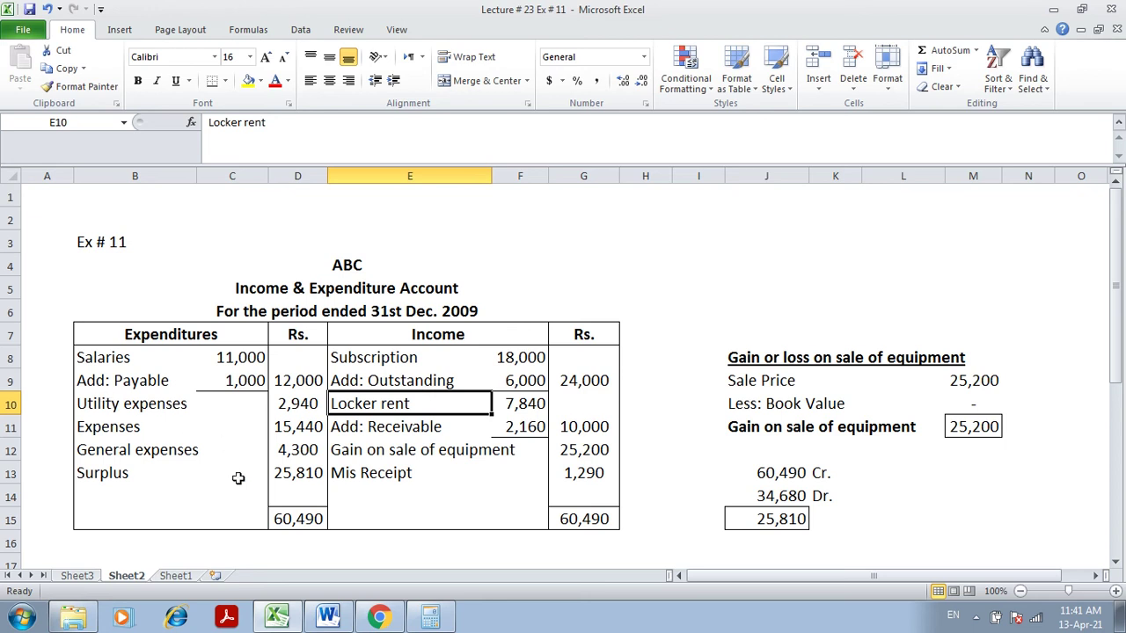
key("Page_Down")
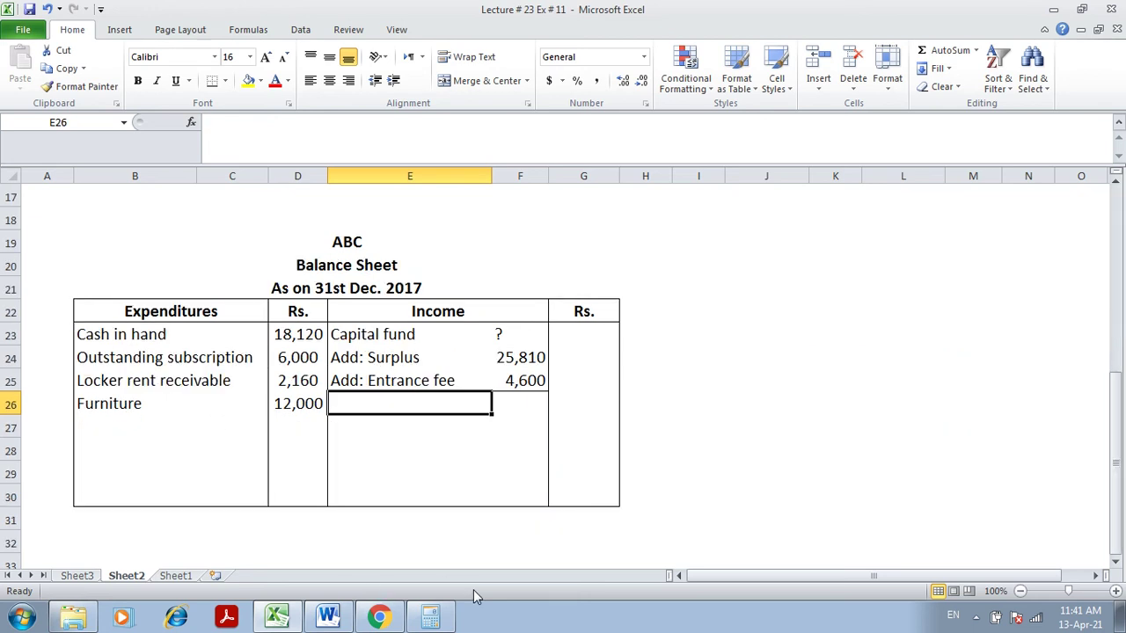
type("Salar")
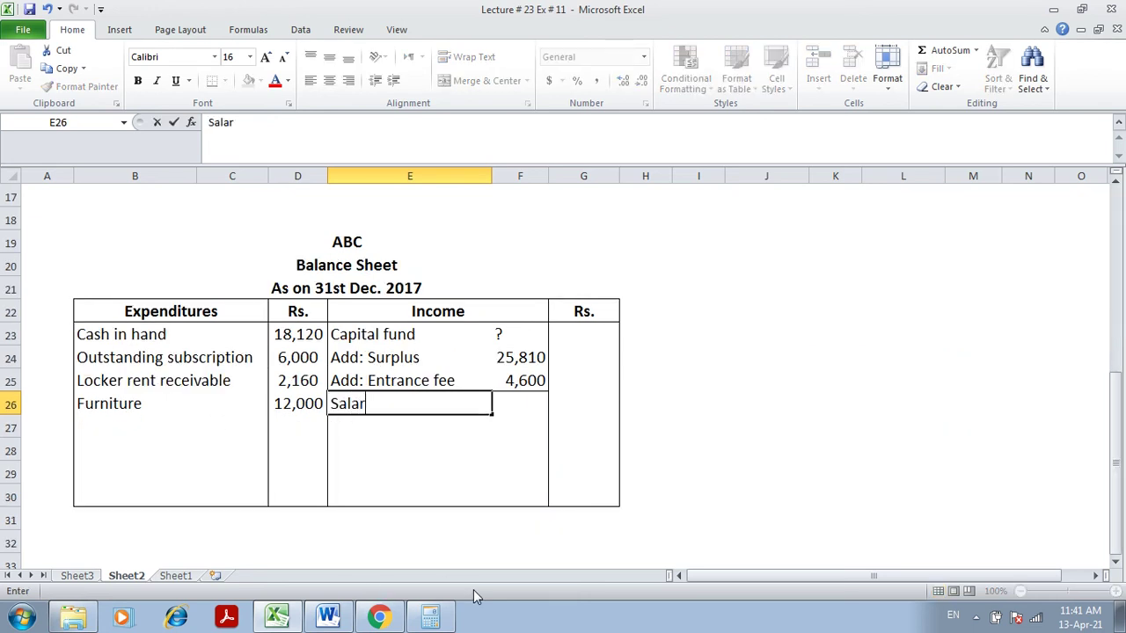
type("ies Payable")
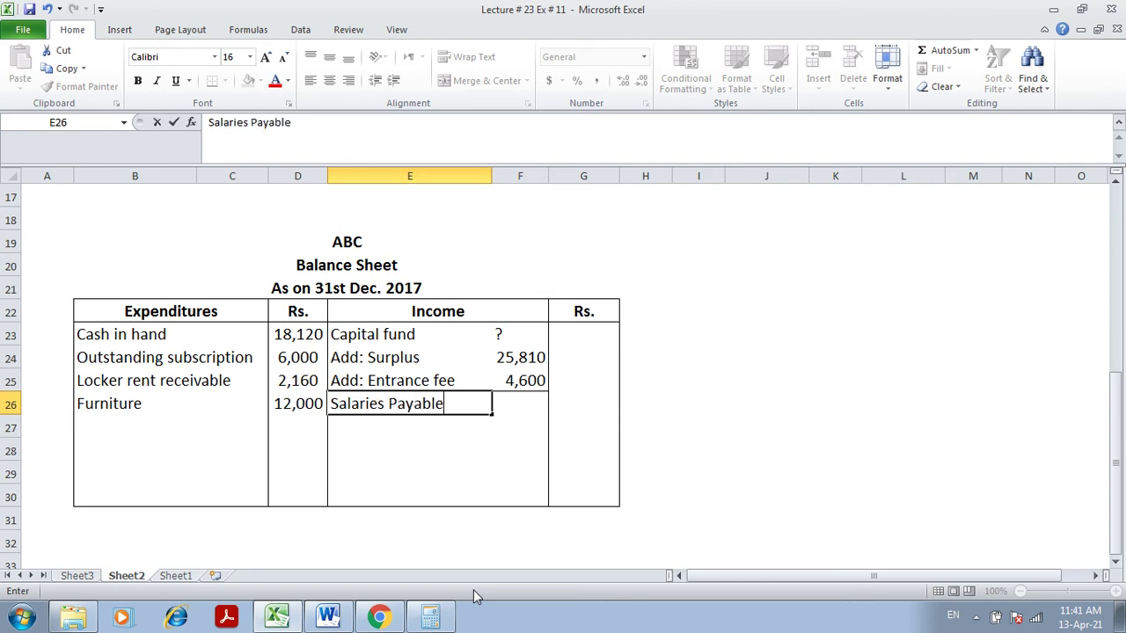
key("Tab")
key("Tab")
type("1,000")
key("Return")
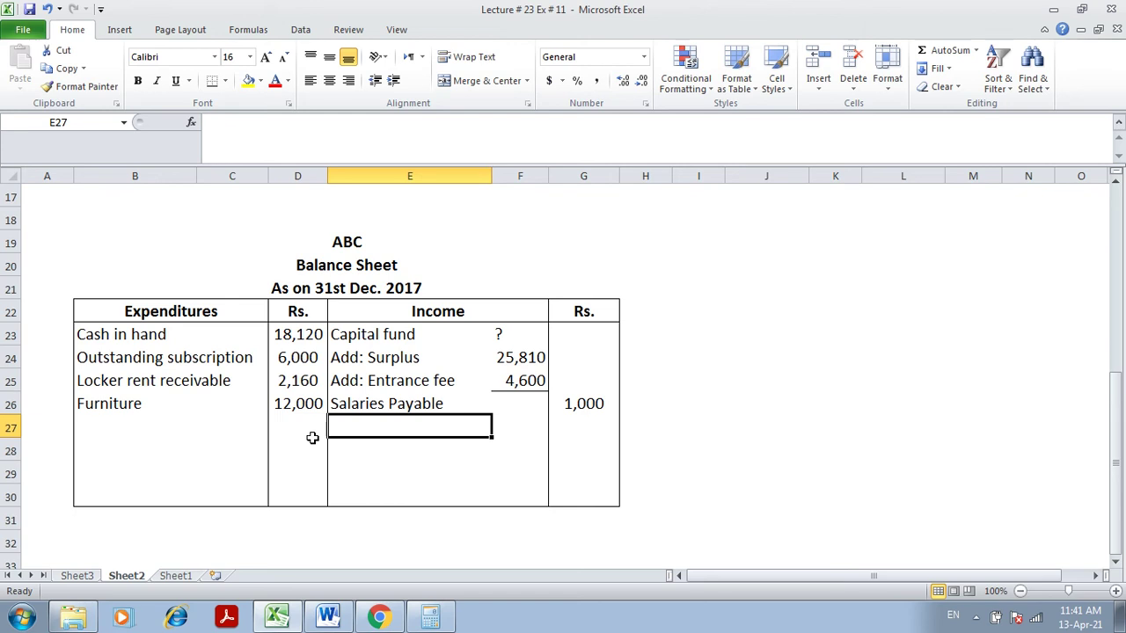
left_click(112, 421)
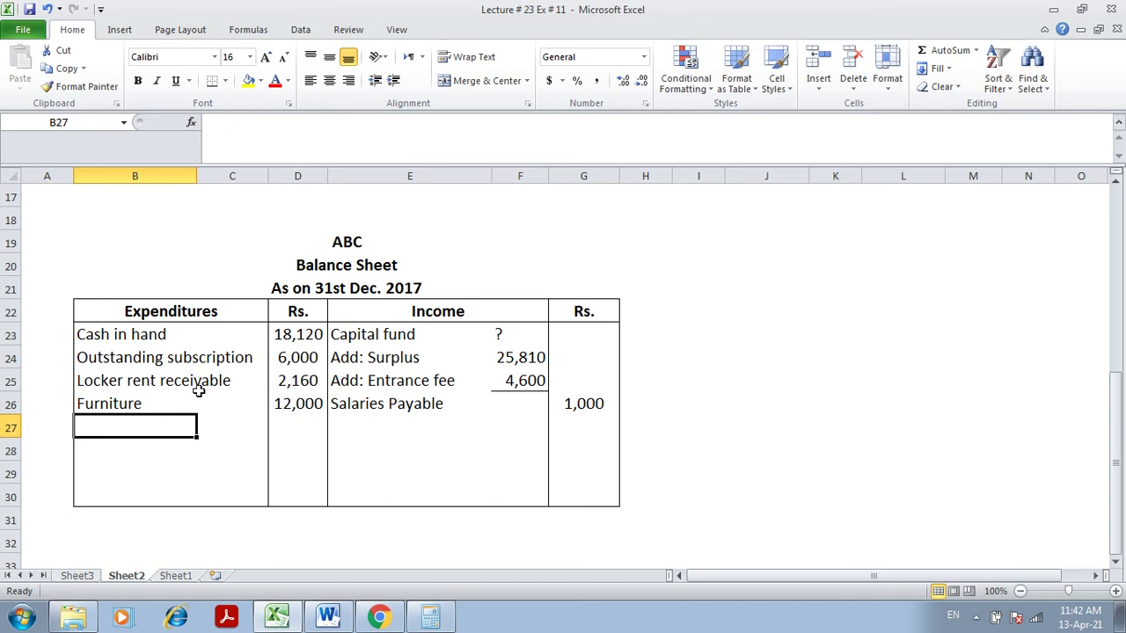
left_click(106, 403)
left_click(101, 430)
- Total the first Rs. column of the Balance Sheet in D30 with AutoSum
left_click(305, 489)
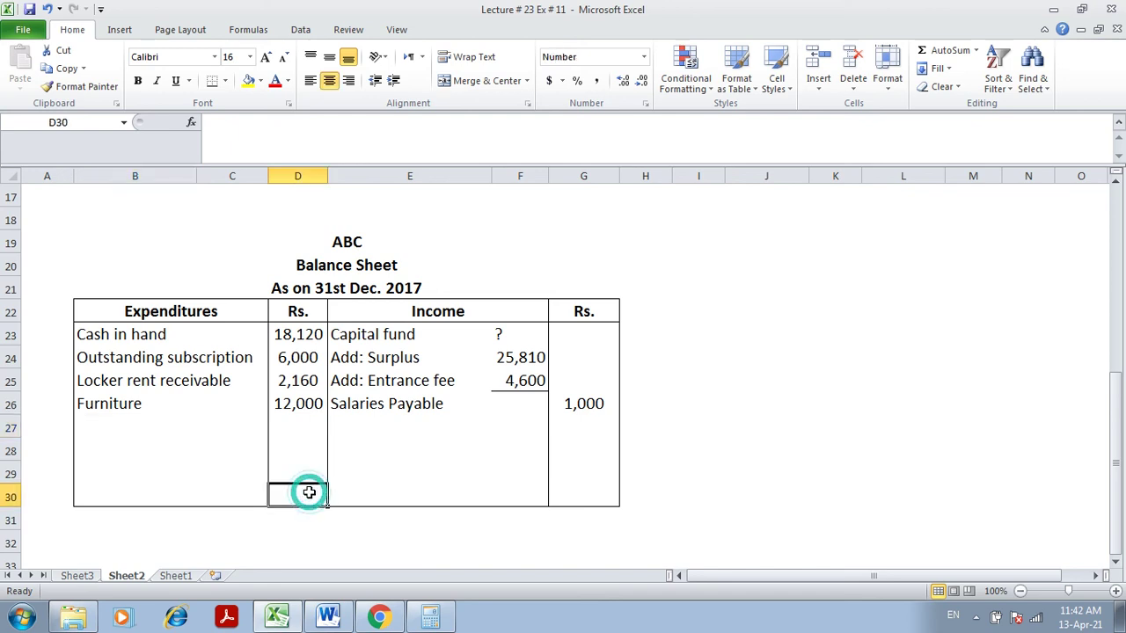
left_click(948, 54)
key("Tab")
key("Tab")
key("Tab")
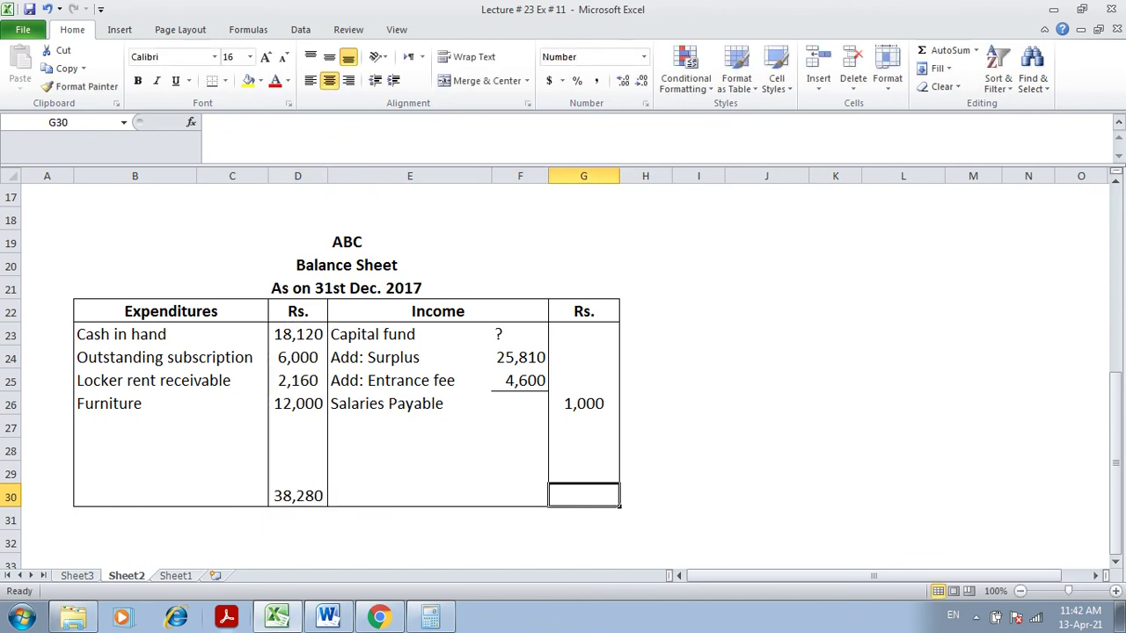
- Delete the empty row 28 from the Balance Sheet
left_click(16, 450)
right_click(16, 451)
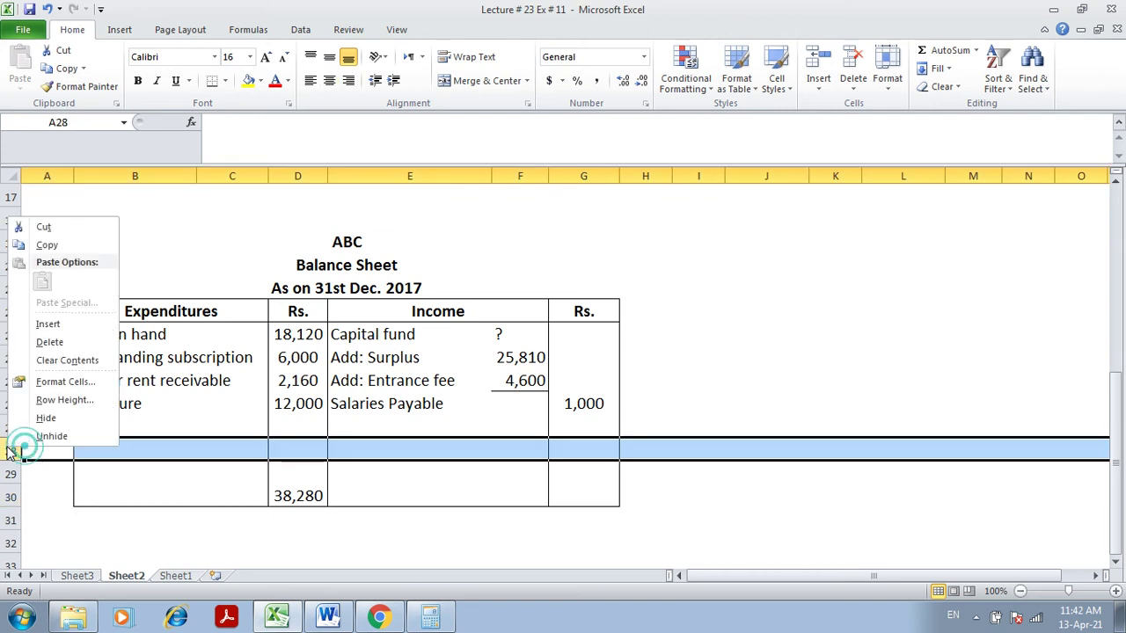
left_click(80, 342)
left_click(12, 426)
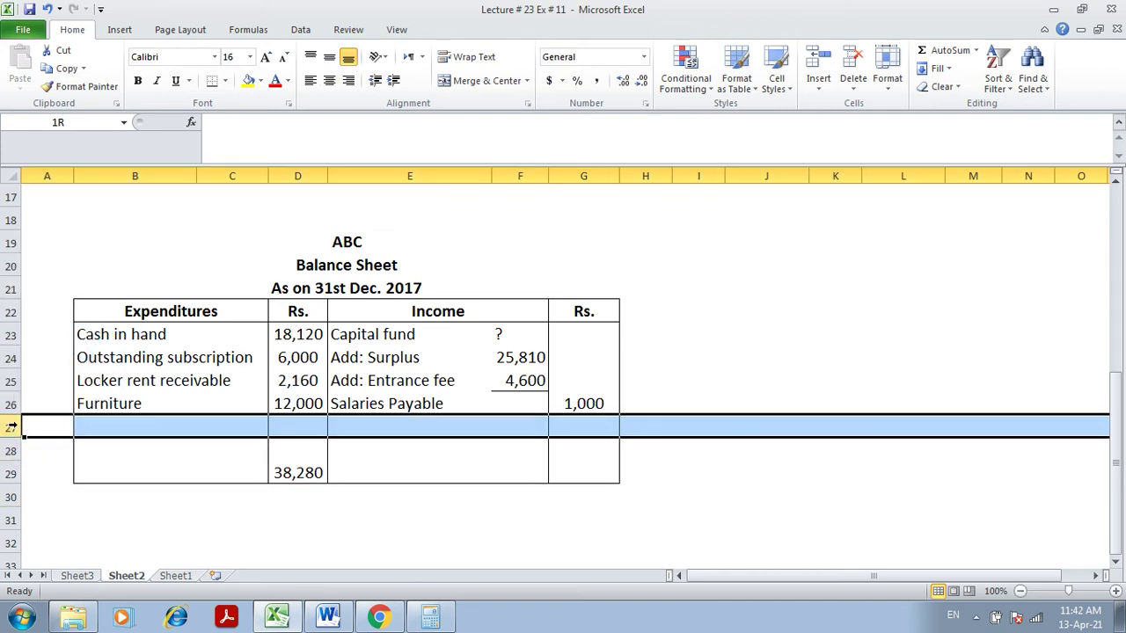
- Apply outside borders to the Balance Sheet total in D29
left_click(307, 473)
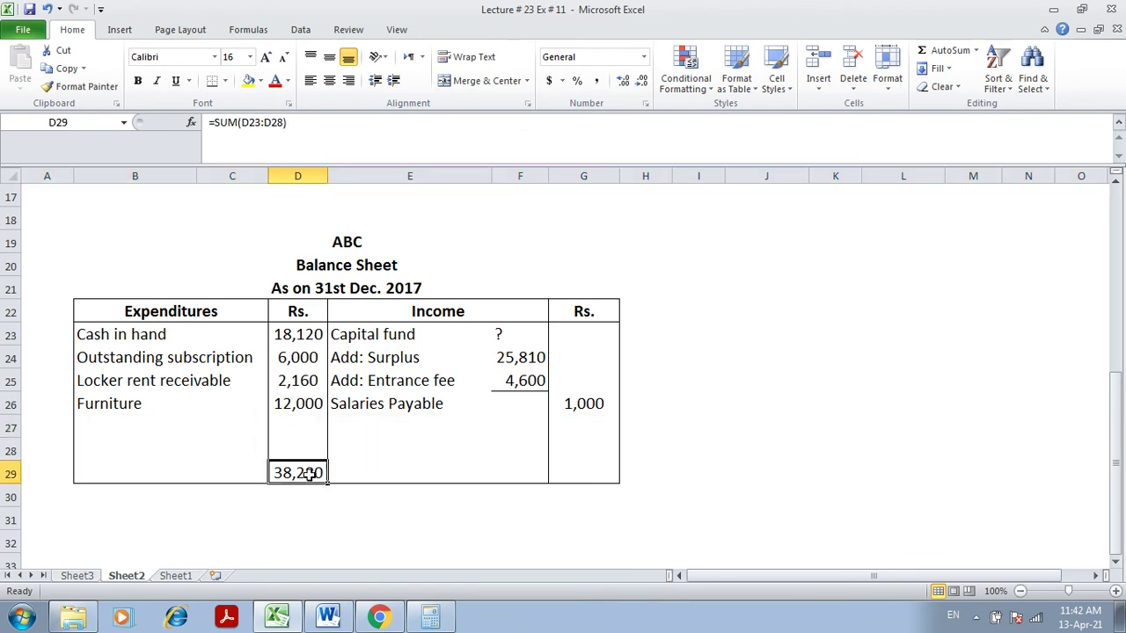
left_click(225, 81)
left_click(268, 230)
- Link the second Rs. column's total in G29 to D29 and apply outside borders to G29
key("Right")
key("Right")
key("Right")
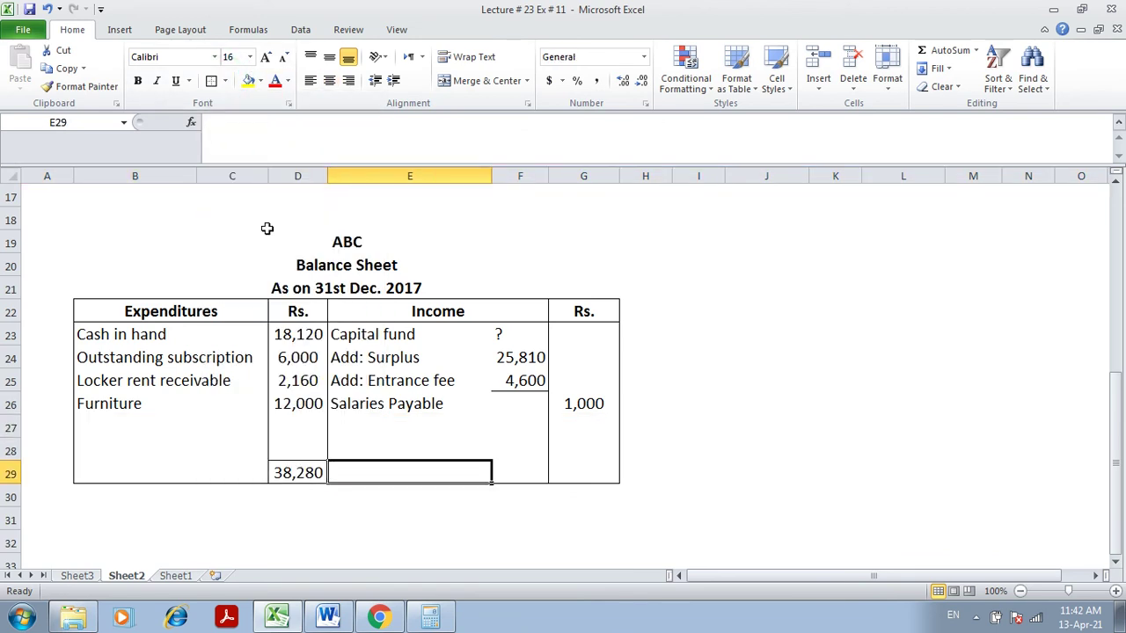
type("=")
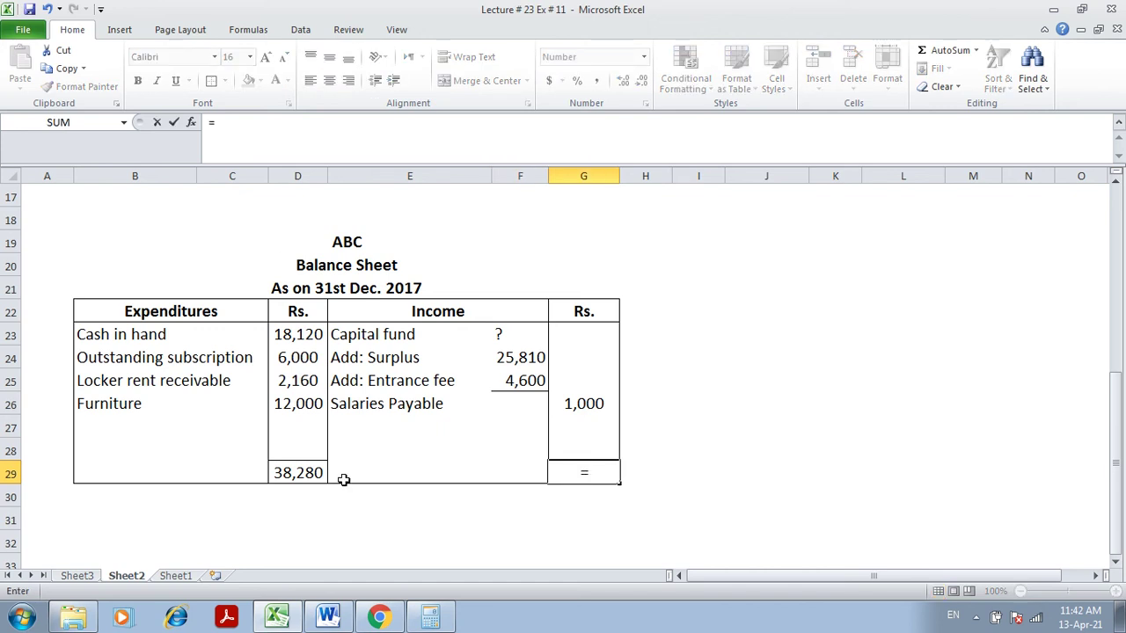
left_click(315, 472)
key("Tab")
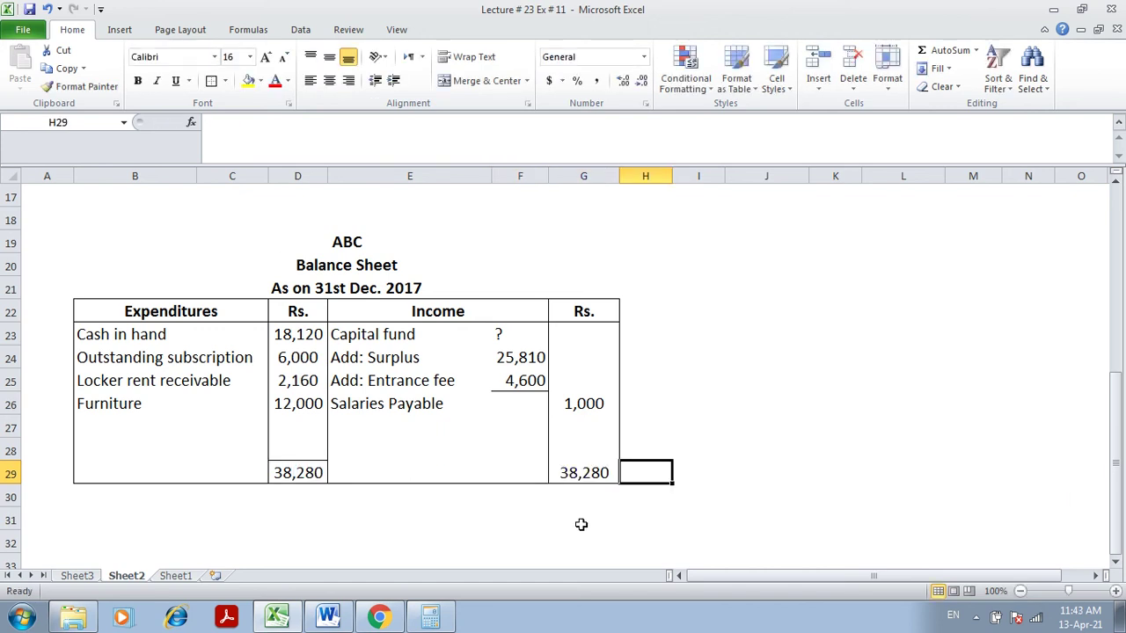
left_click(596, 472)
left_click(211, 80)
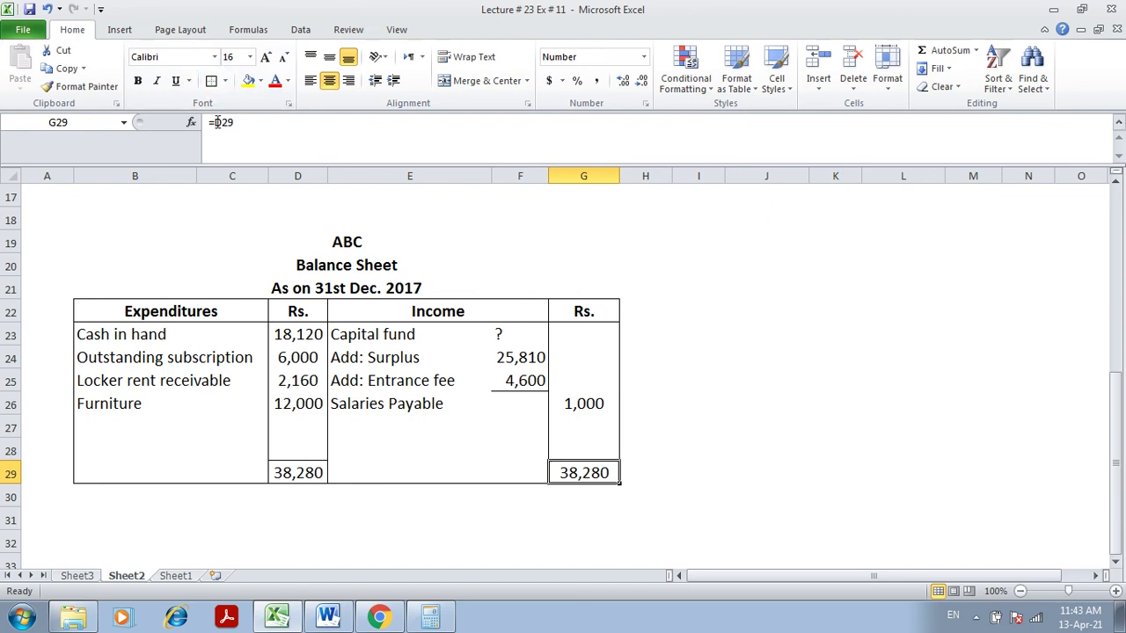
- Draw a vertical straight arrow about 0.63" long in column G, running from beside the 1,000 in G26 down to just above the total in G29
left_click(123, 30)
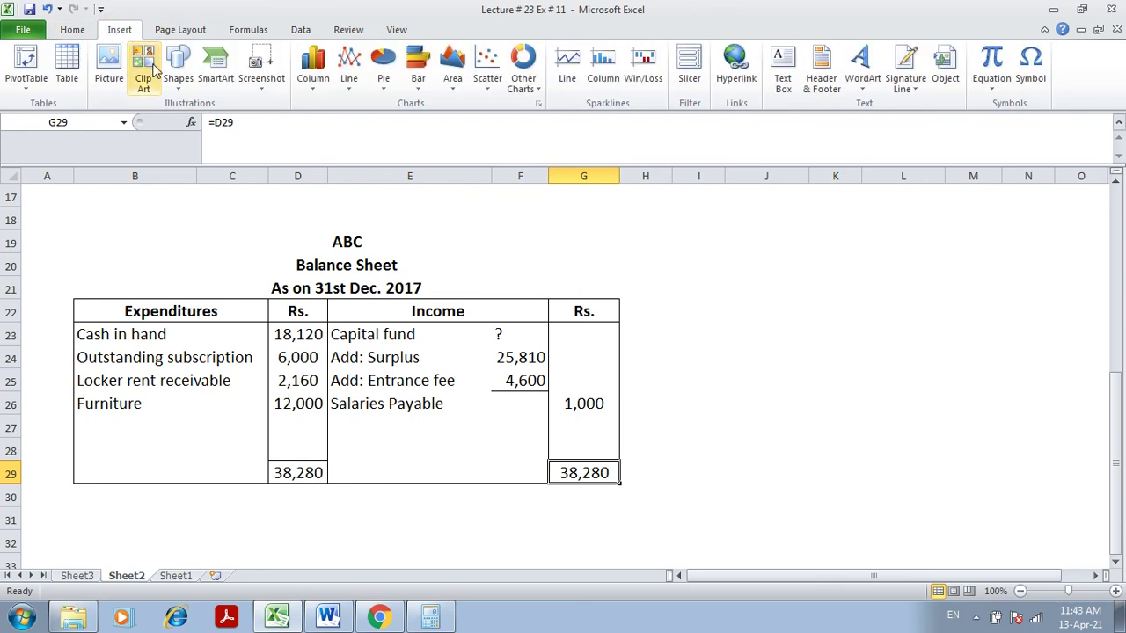
left_click(184, 65)
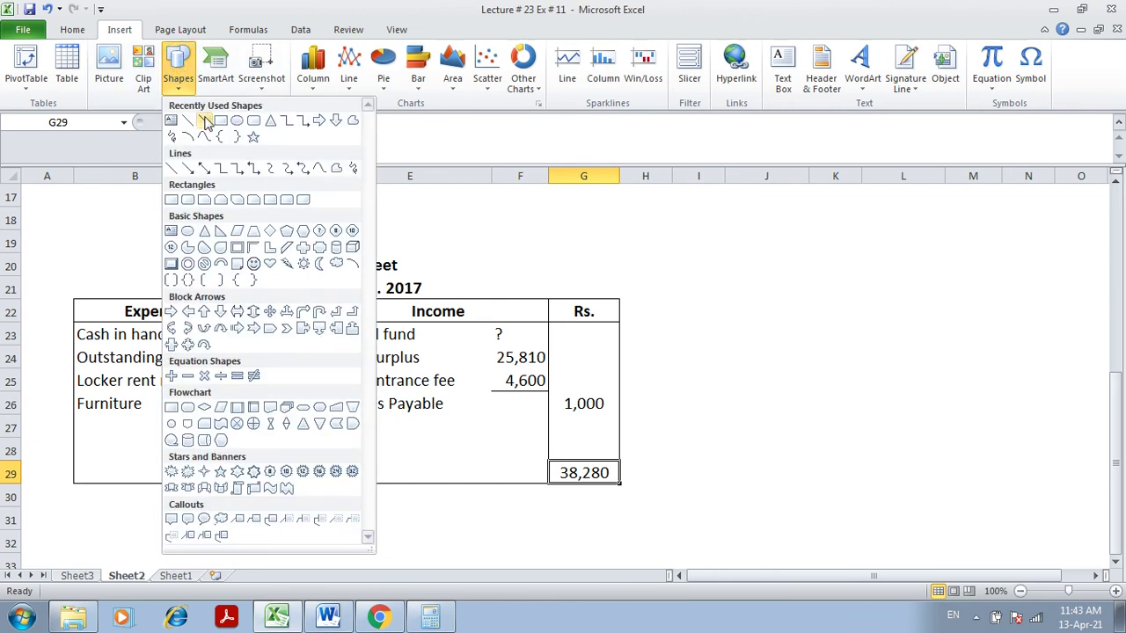
left_click(235, 143)
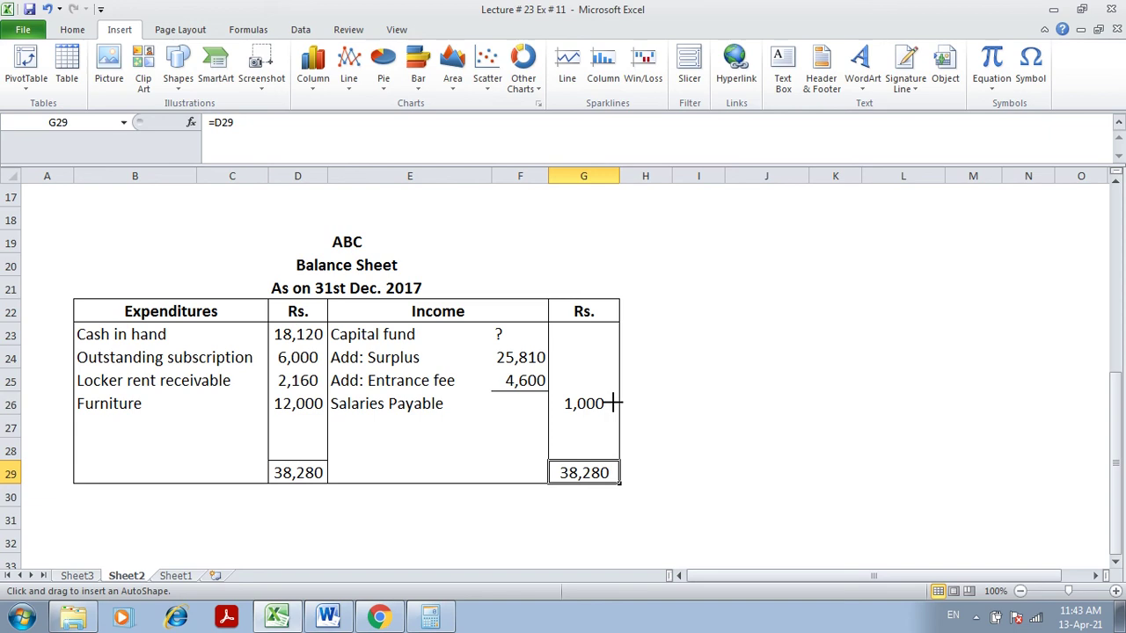
left_click_drag(613, 402, 613, 452)
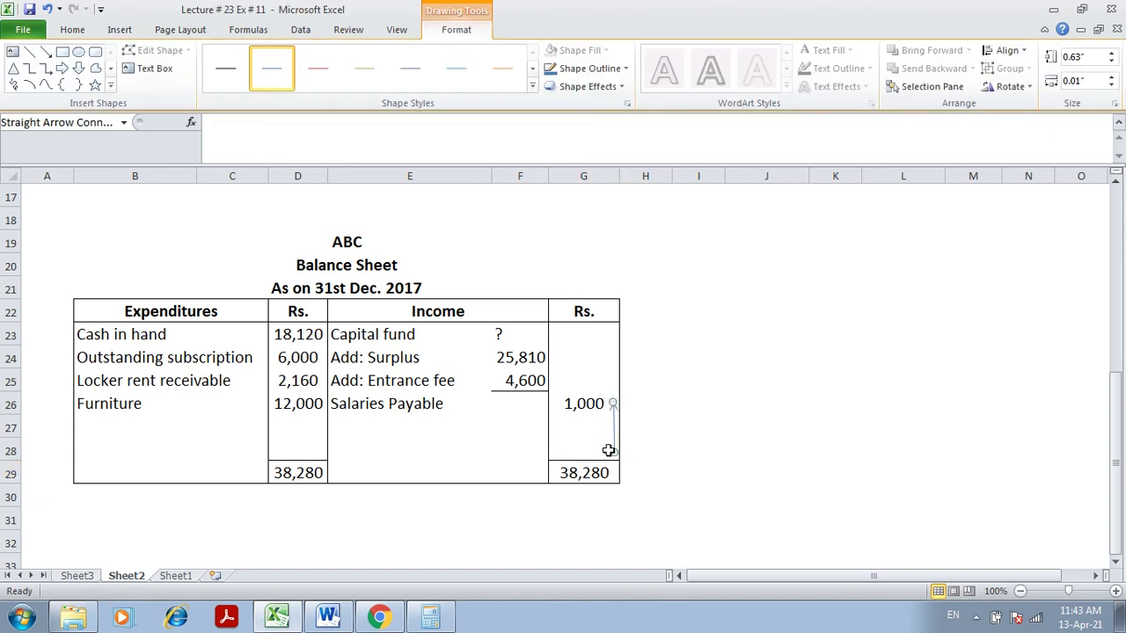
left_click(583, 381)
left_click(591, 402)
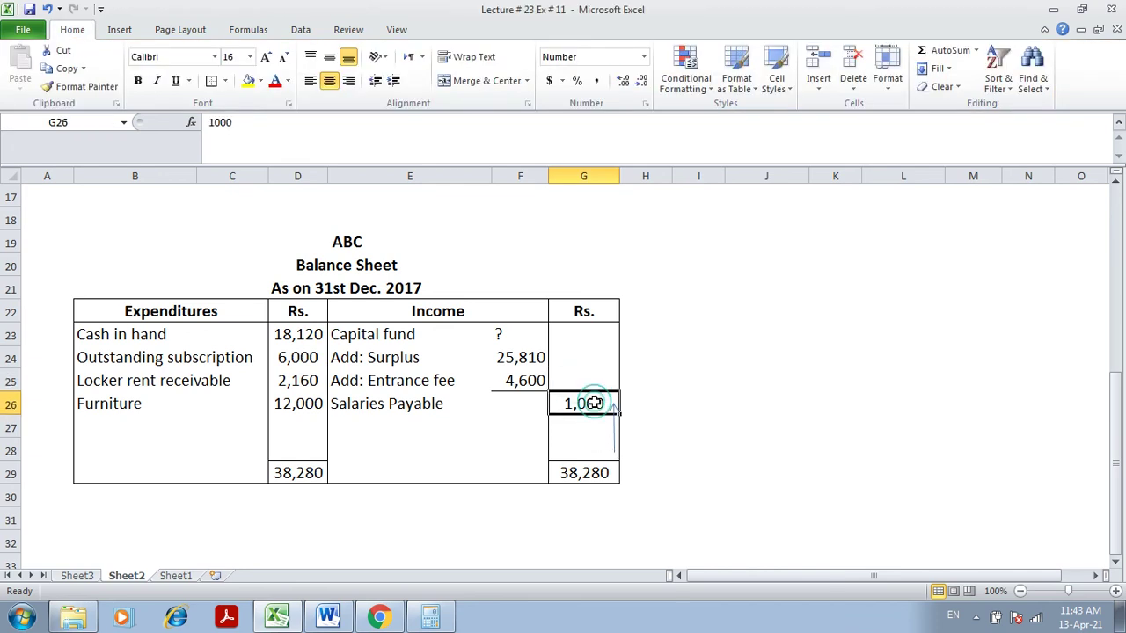
left_click(591, 475)
left_click(588, 403)
left_click(585, 381)
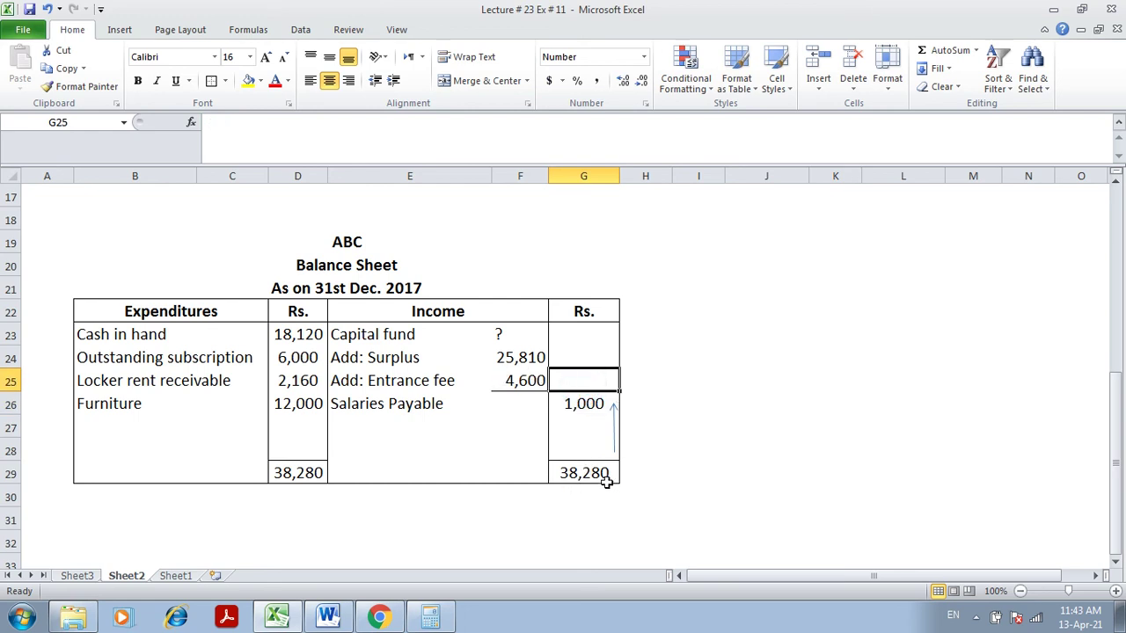
left_click(589, 404)
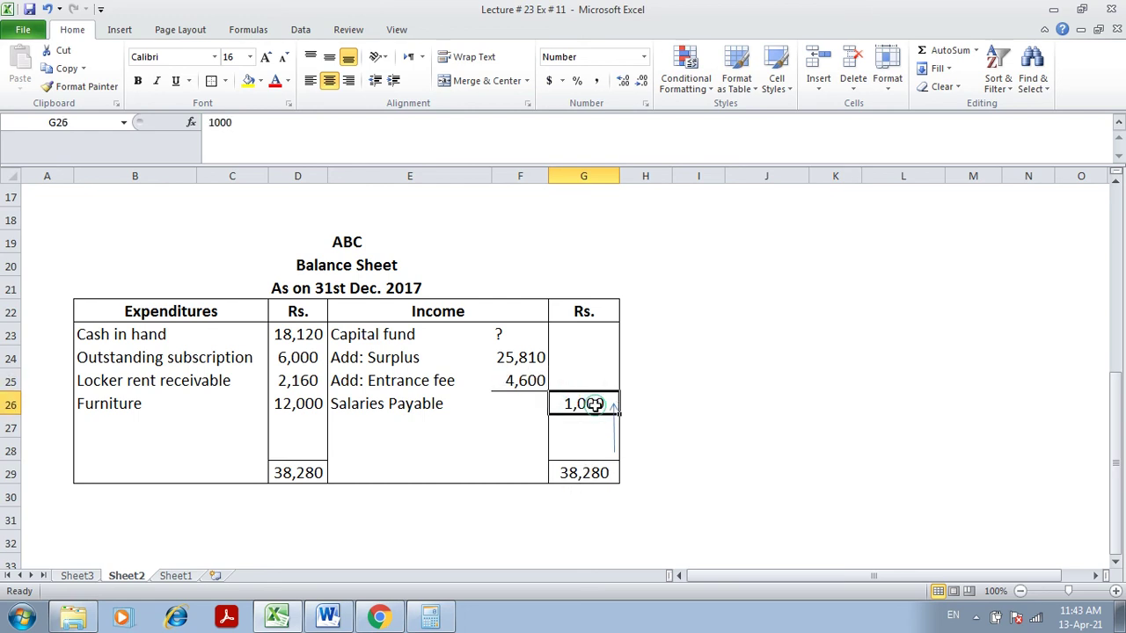
left_click(590, 379)
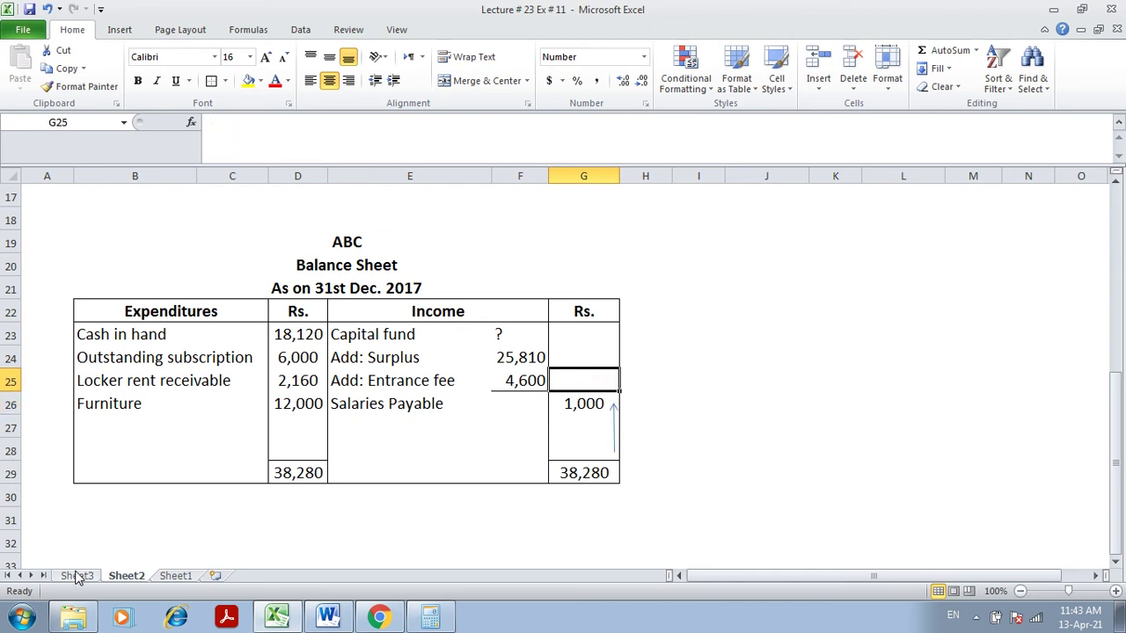
- Open Calculator beside the Balance Sheet and subtract the 1,000 salaries payable from the 38,280 total
left_click(23, 618)
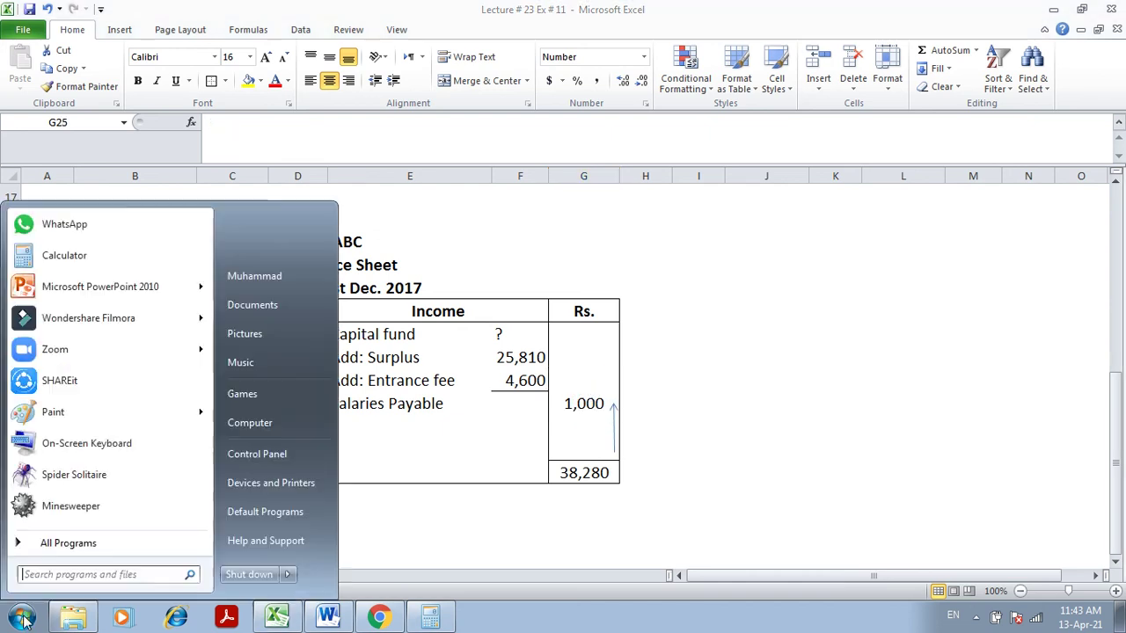
left_click(83, 254)
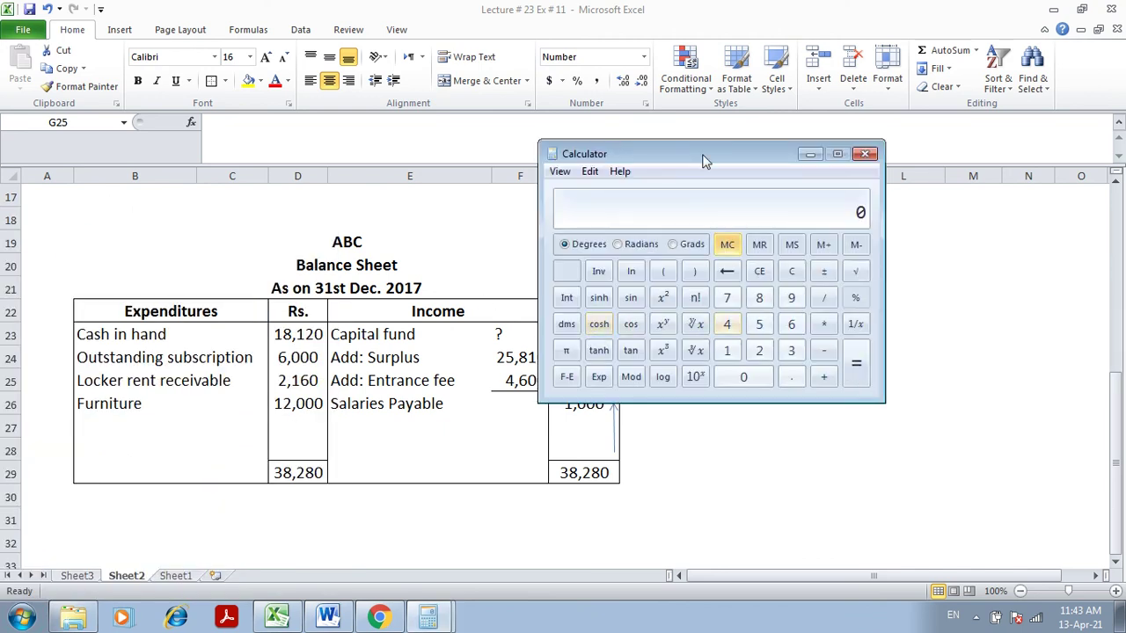
left_click_drag(702, 154, 821, 194)
type("38")
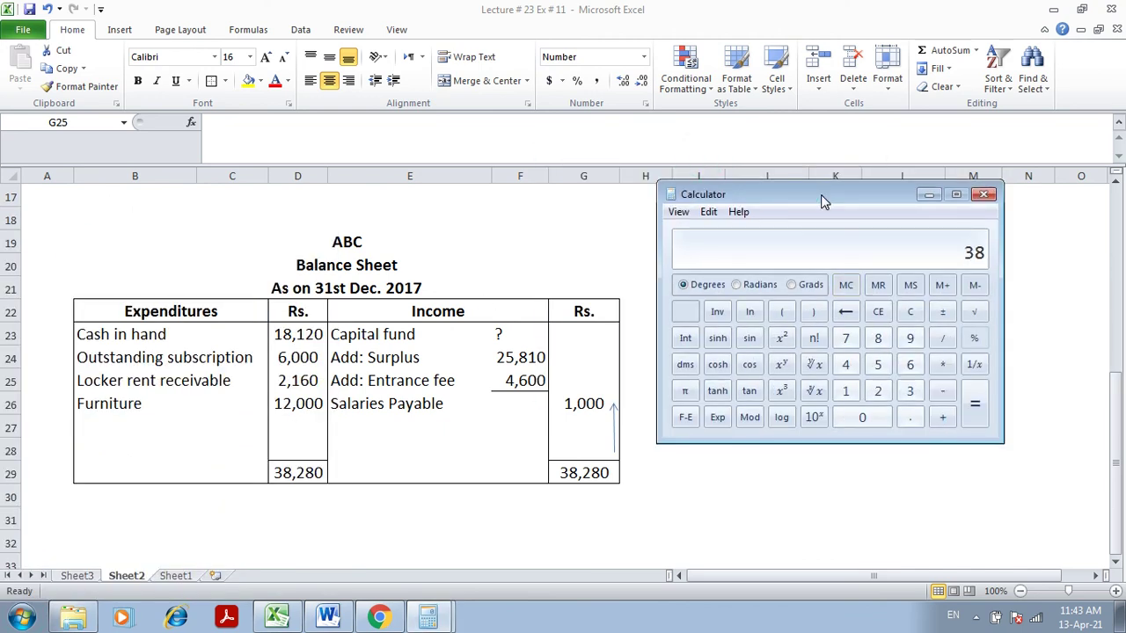
type("28")
type("-1000")
key("Return")
- Return to the Excel sheet and enter 37,280 in G25 beside the entrance fee line
left_click(590, 390)
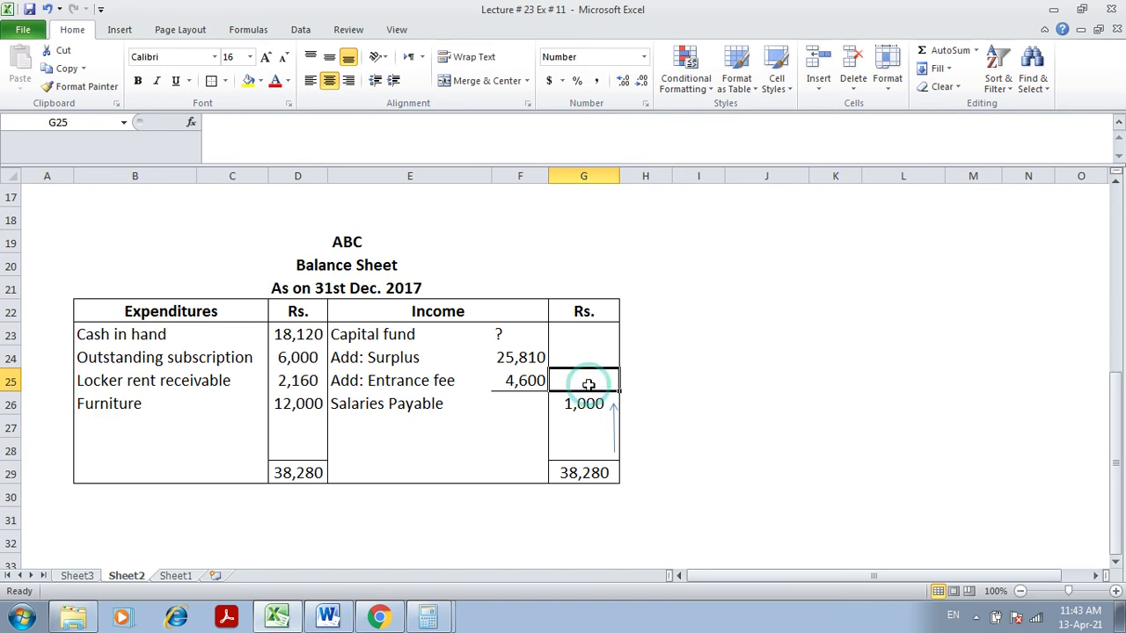
type("37,280")
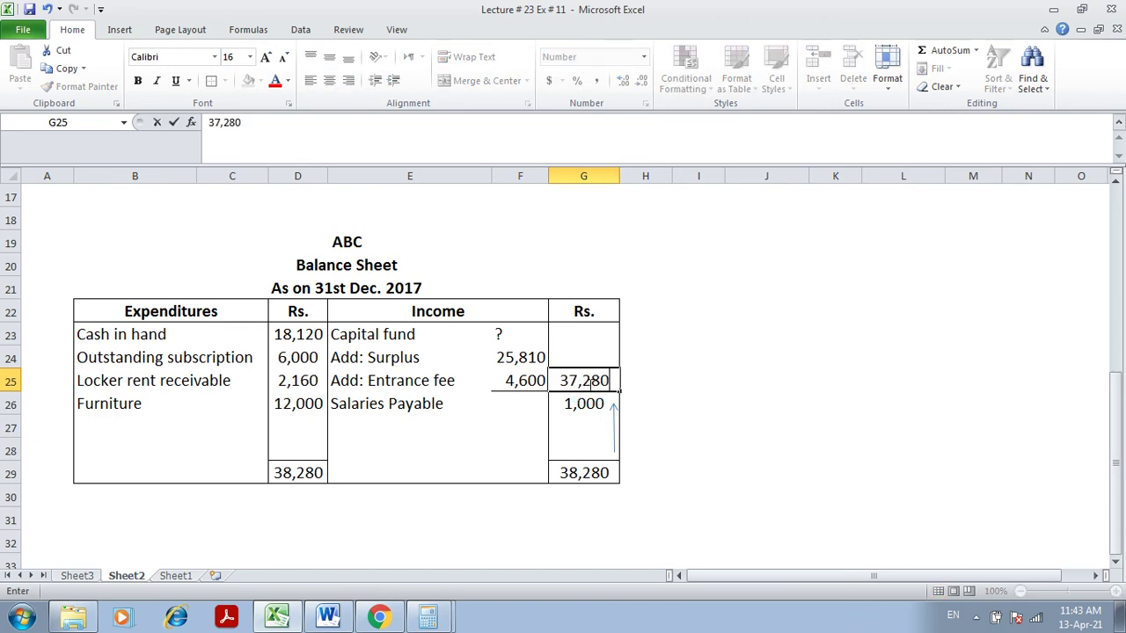
key("Return")
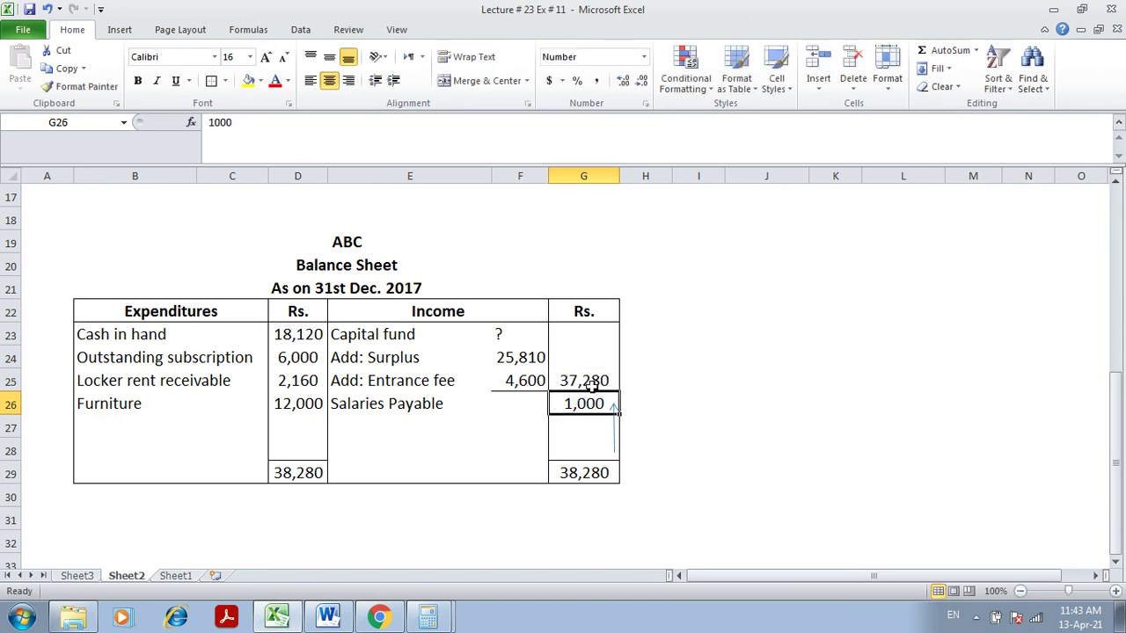
- Duplicate the vertical arrow and place the copy along the border between columns F and G, beside the surplus and entrance fee amounts
left_click(613, 431)
left_click_drag(613, 432, 629, 430)
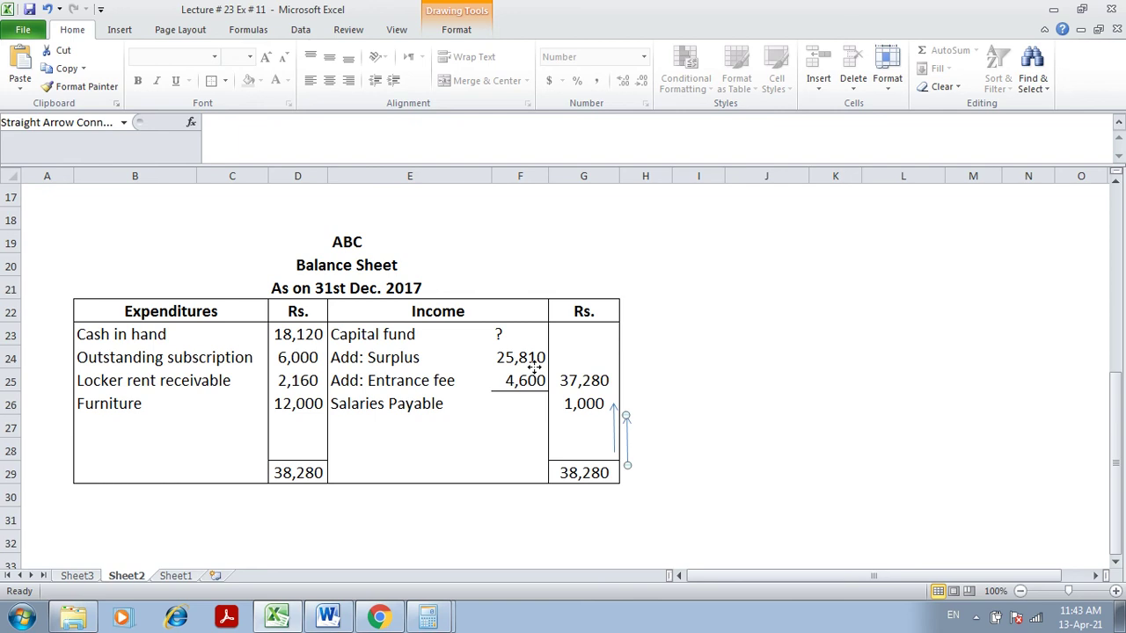
left_click_drag(556, 363, 555, 370)
- Switch to Calculator and subtract the 4,600 entrance fee and the 25,810 surplus from 37280
left_click(429, 621)
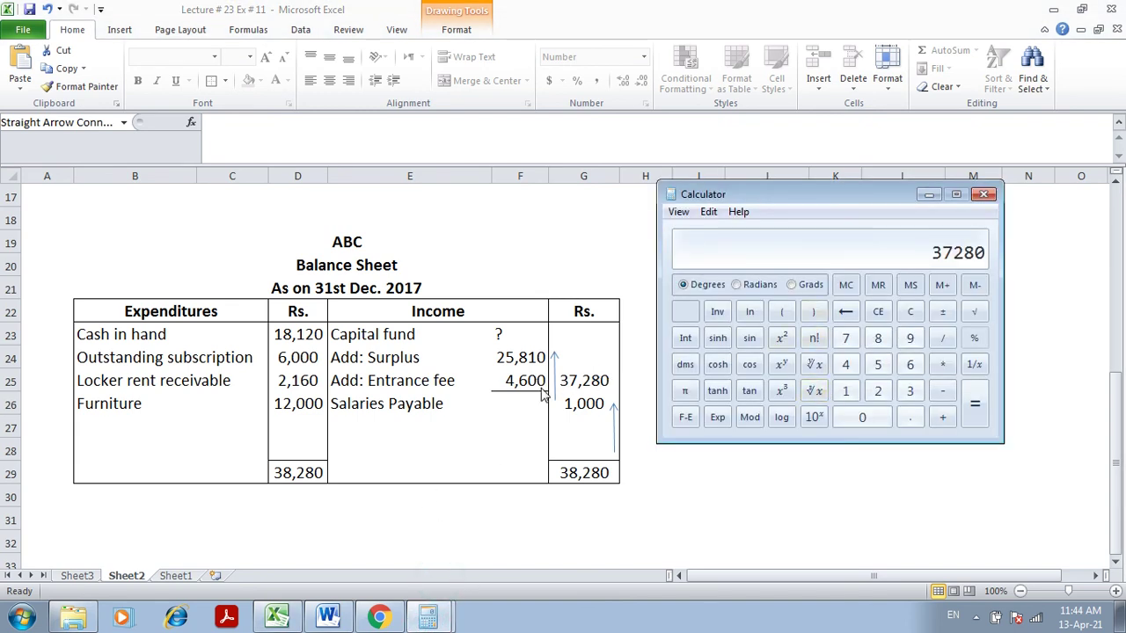
key("minus")
type("4600")
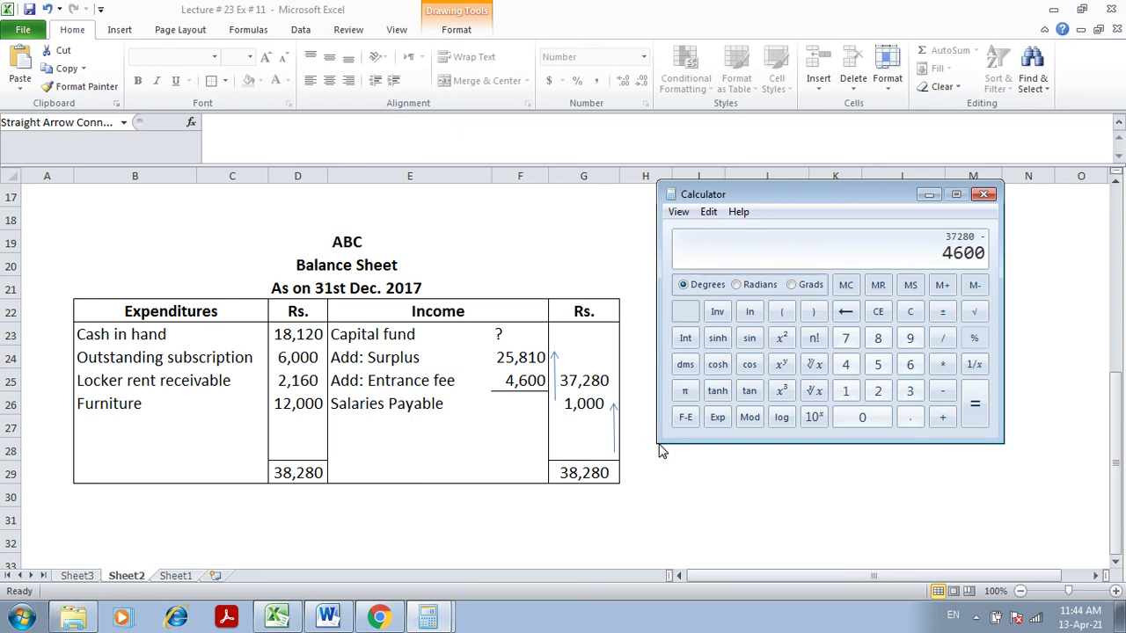
key("minus")
type("25,")
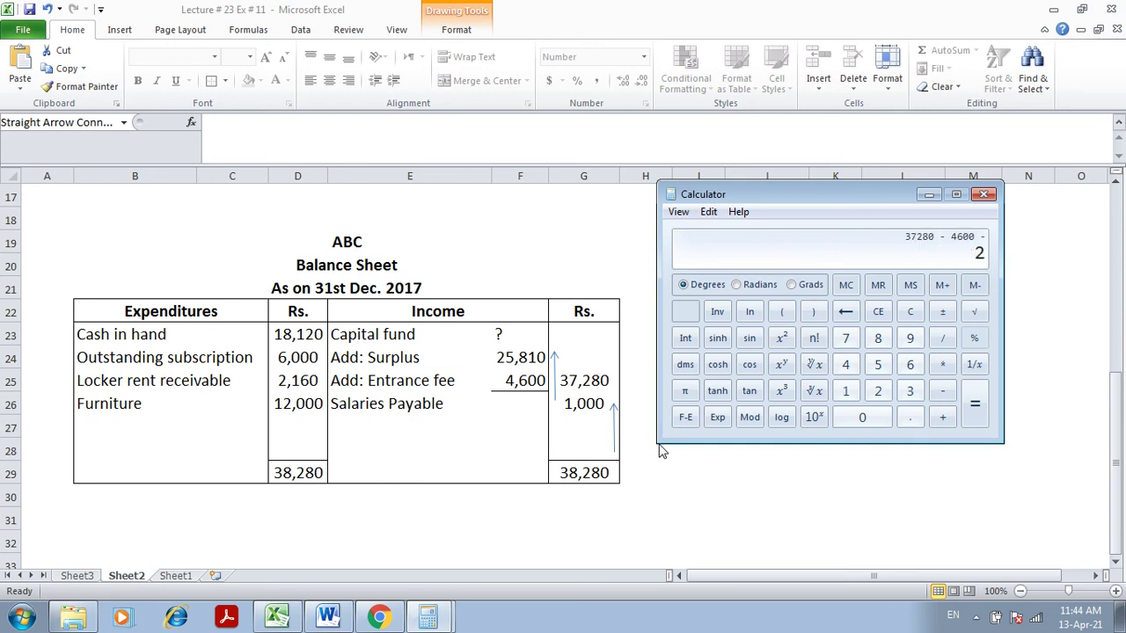
type("810")
key("Return")
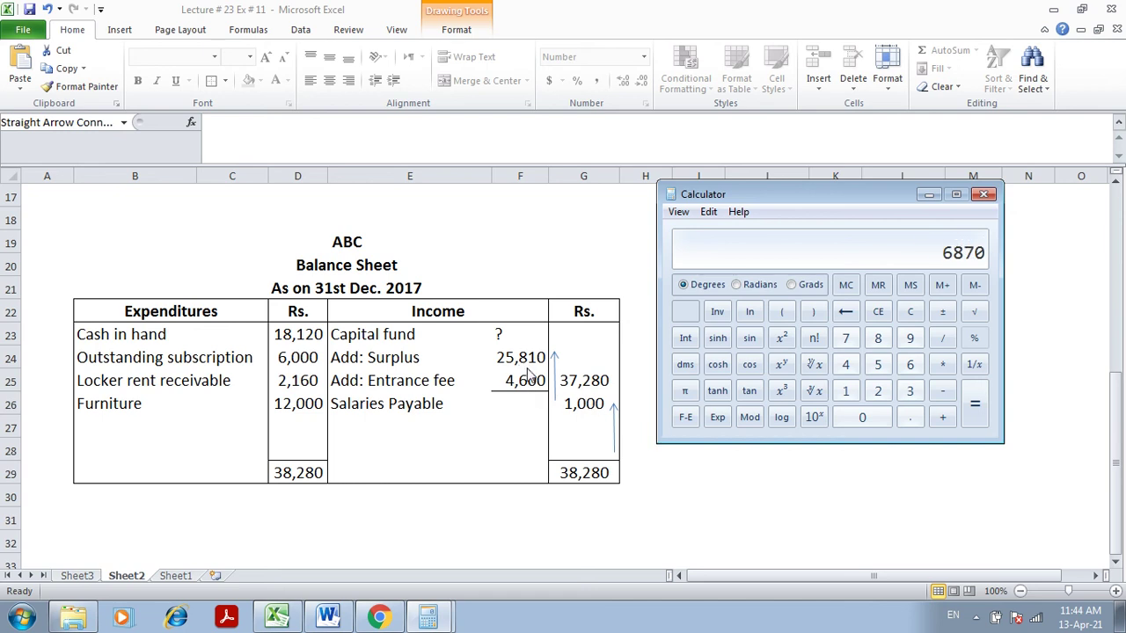
- Return to the Excel sheet and replace the question mark for Capital fund in F23 with 6,870
left_click(519, 333)
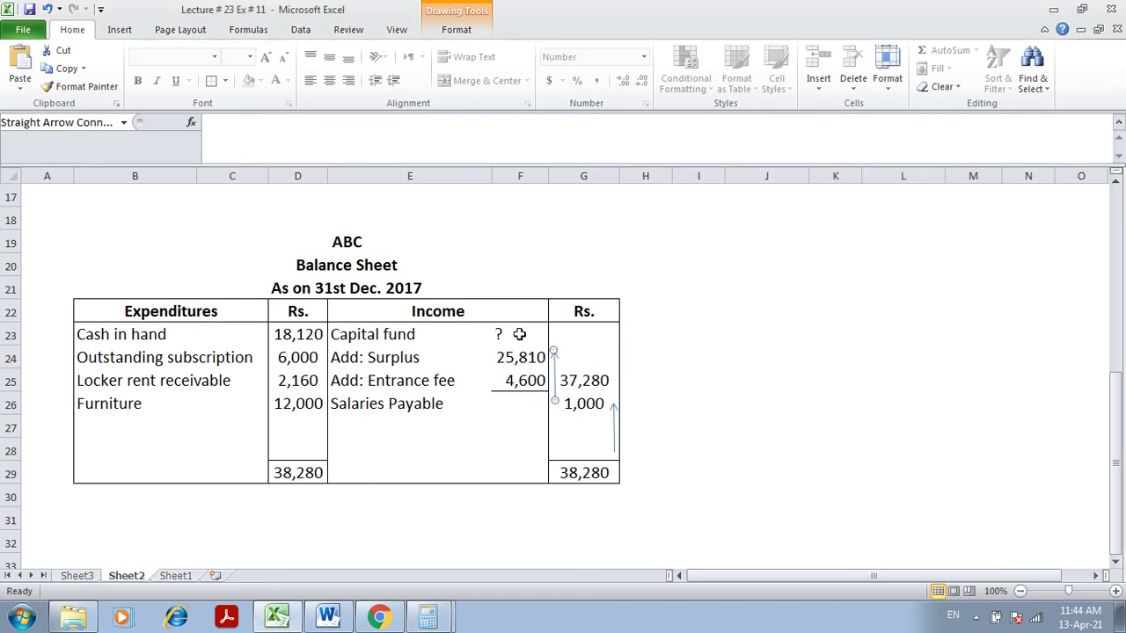
key("F2")
left_click(520, 334)
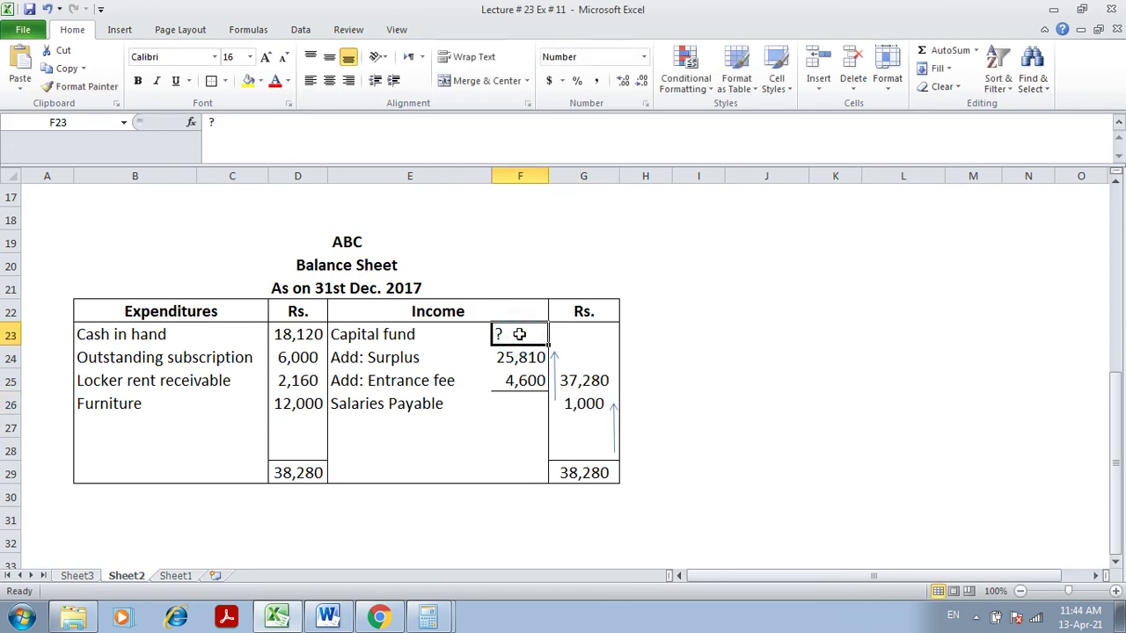
type("6,870")
key("Return")
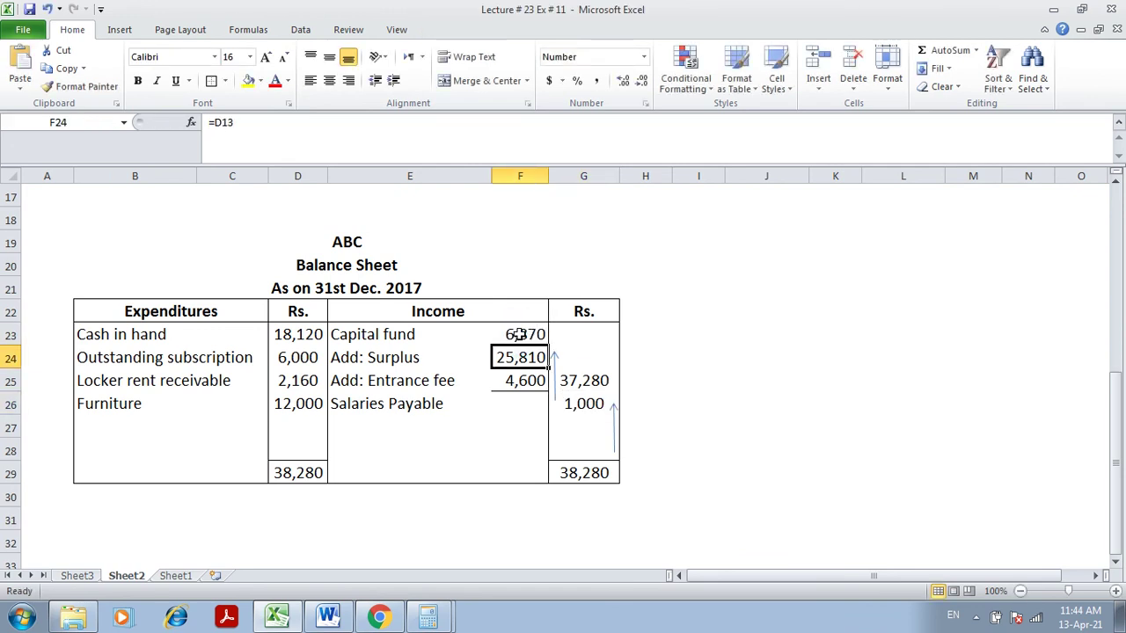